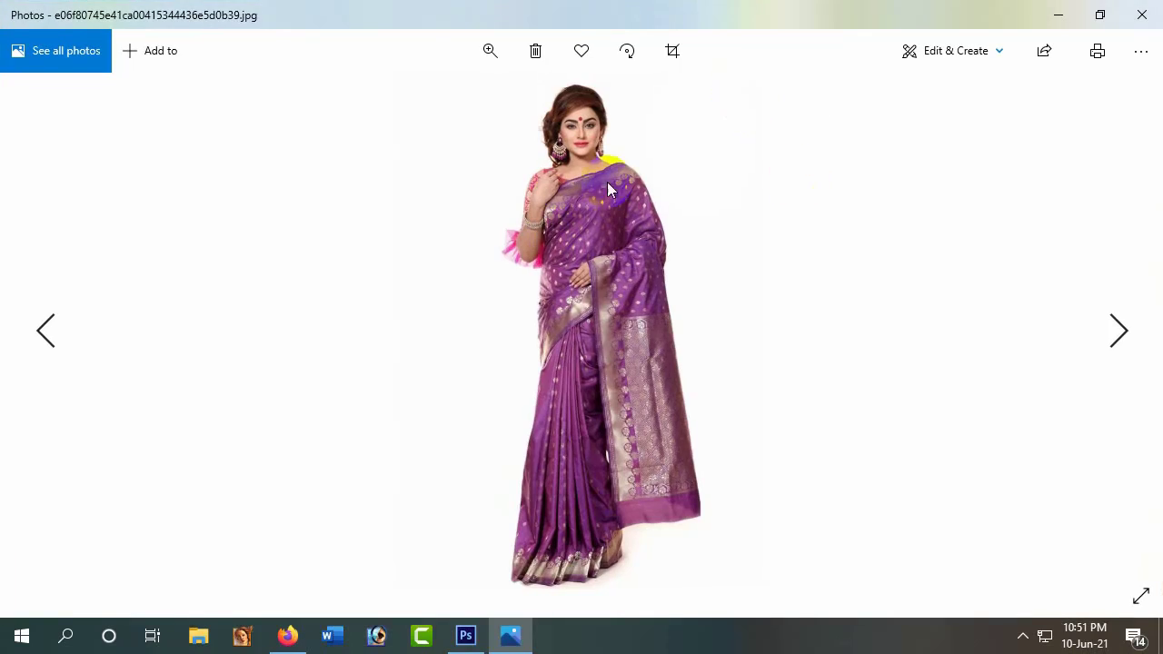
- Close the Windows Photos viewer and switch to Photoshop
left_click(1148, 15)
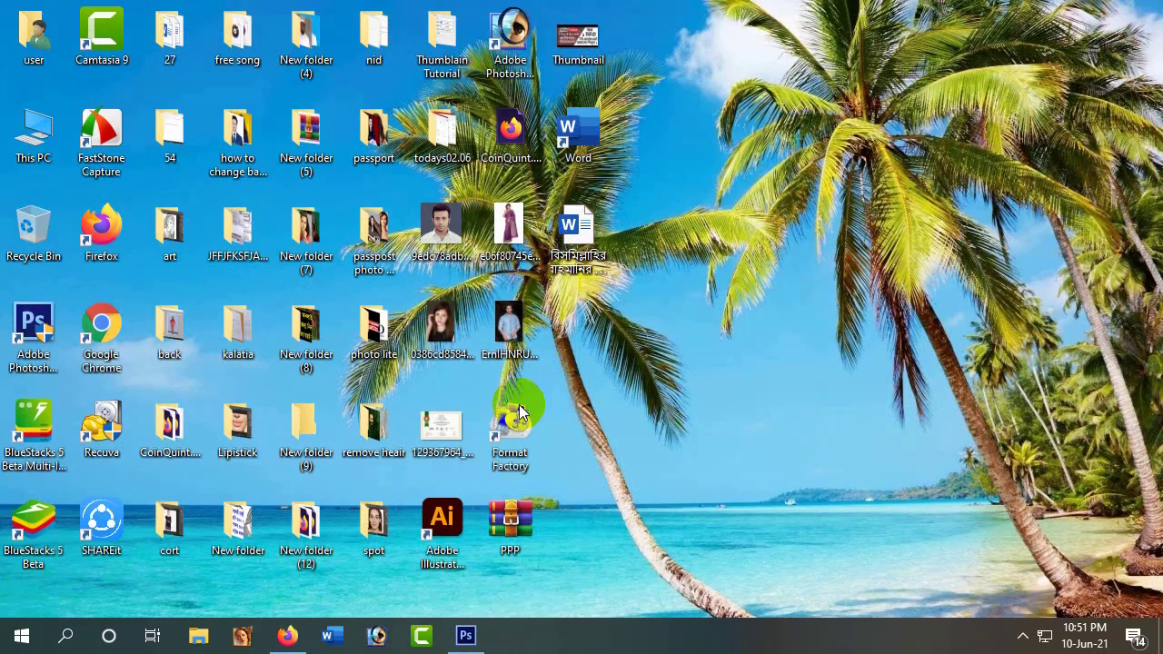
left_click(467, 636)
- Open the purple saree JPG from the Desktop folder as a new document
double_click(599, 321)
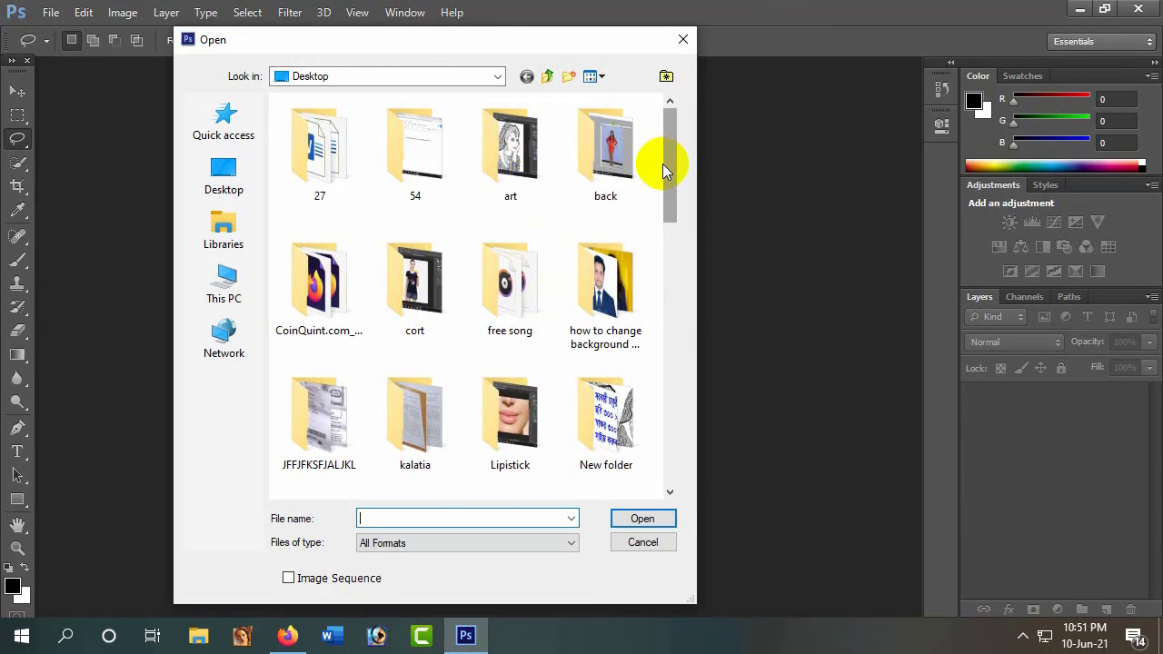
left_click_drag(663, 163, 683, 397)
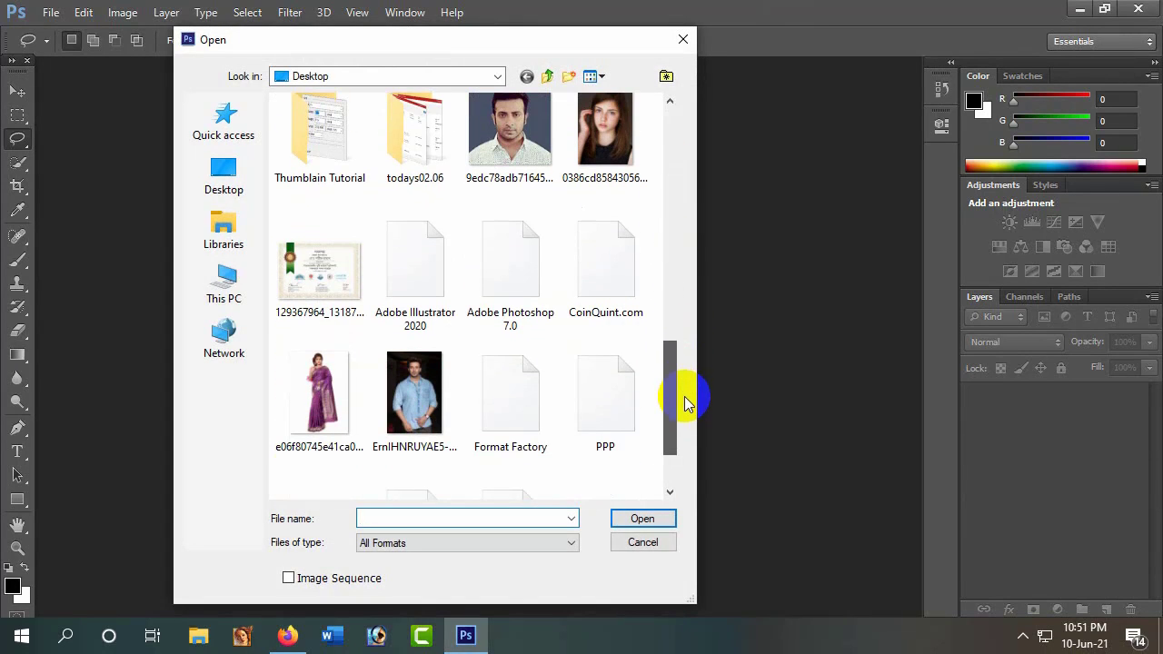
left_click(329, 372)
left_click(642, 518)
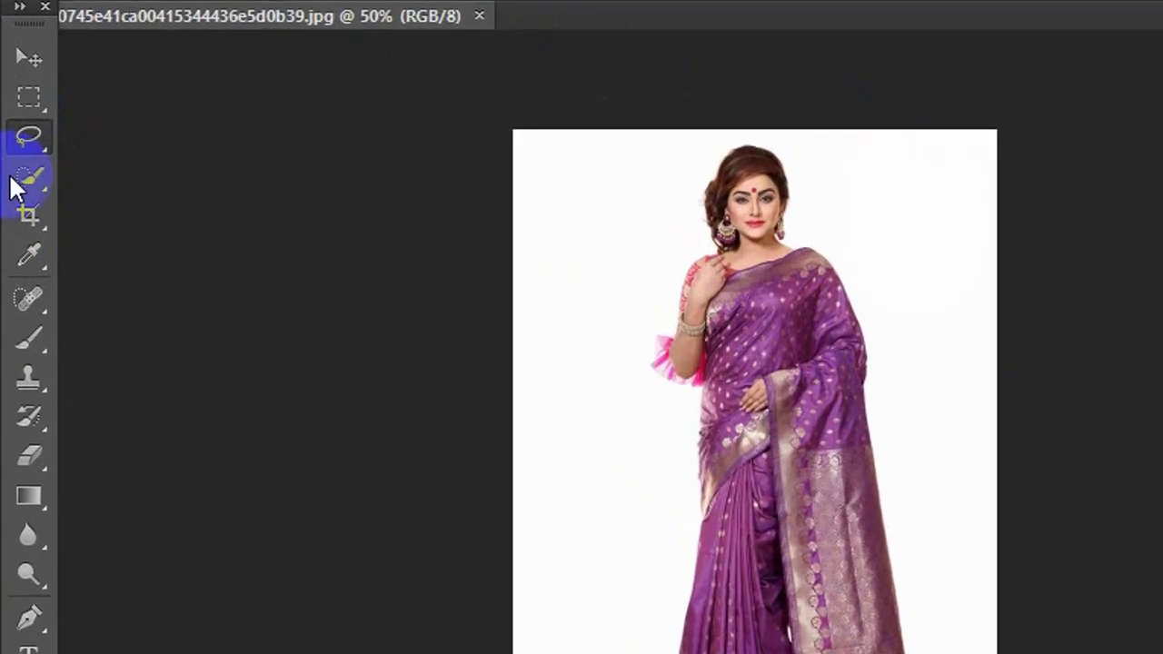
- Paint a rough Quick Selection over the saree from shoulder down to the hem
left_click(13, 182)
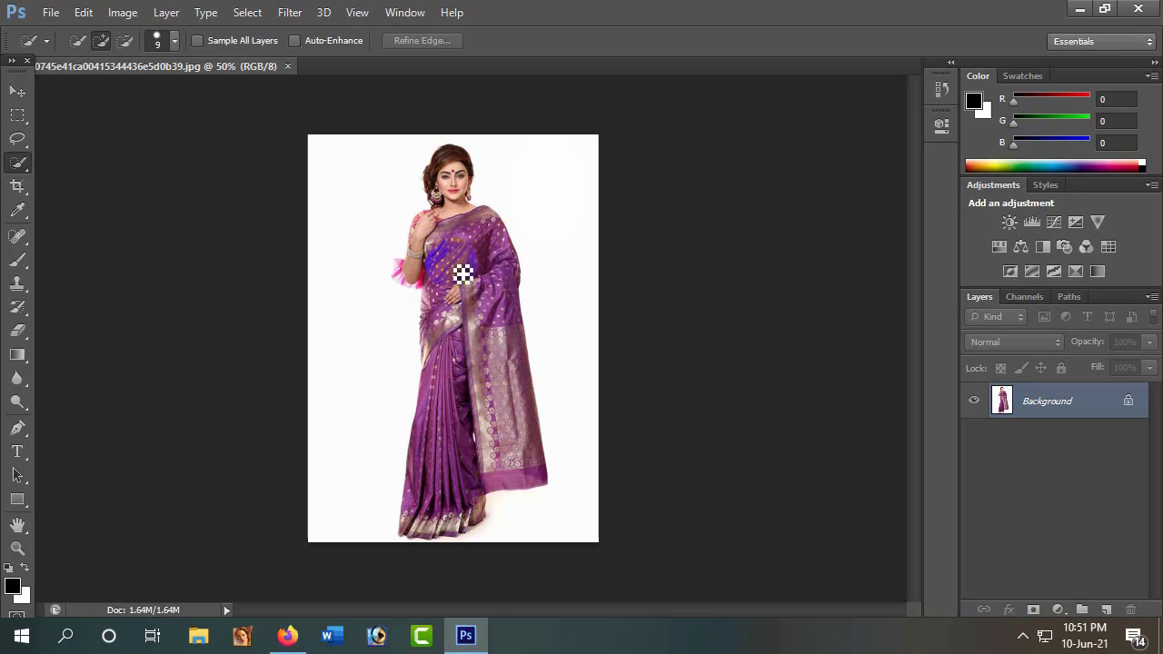
scroll(463, 272, "up", 1, "alt")
scroll(459, 271, "up", 1, "alt")
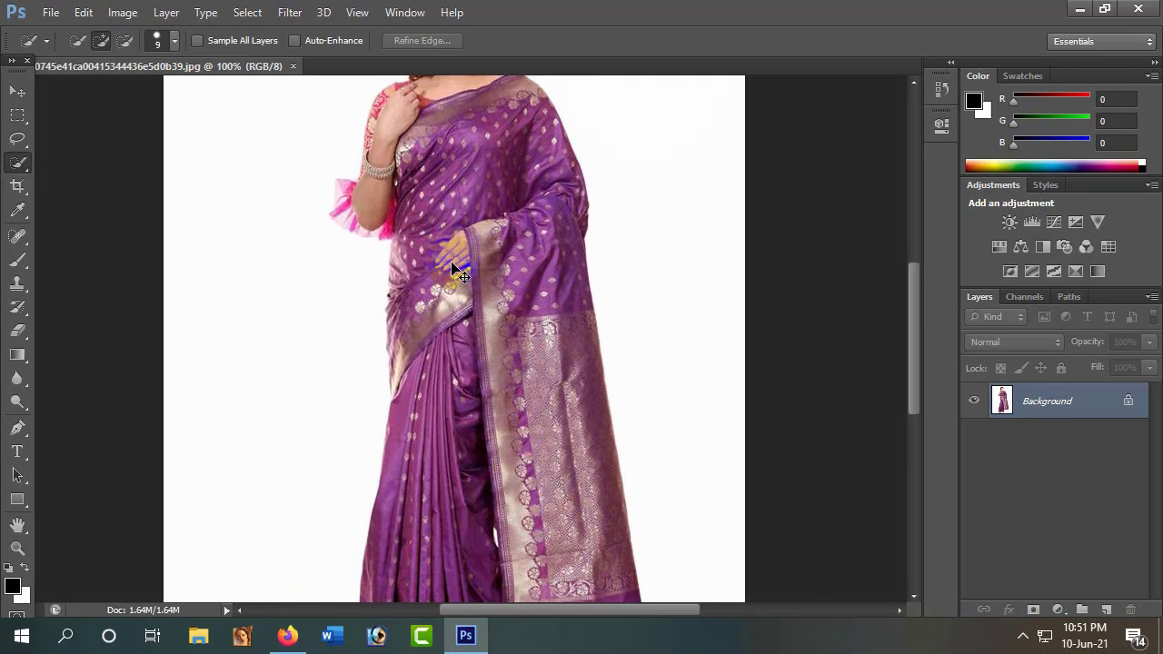
mouse_move(516, 224)
left_mouse_down()
mouse_move(545, 245)
mouse_move(493, 291)
mouse_move(472, 351)
mouse_move(518, 379)
mouse_move(577, 536)
mouse_move(558, 385)
mouse_move(571, 330)
left_mouse_up()
mouse_move(532, 268)
left_mouse_down()
mouse_move(589, 563)
mouse_move(589, 355)
mouse_move(532, 185)
mouse_move(500, 260)
mouse_move(485, 463)
mouse_move(444, 514)
mouse_move(420, 491)
mouse_move(424, 384)
mouse_move(449, 267)
mouse_move(530, 558)
mouse_move(515, 530)
left_mouse_up()
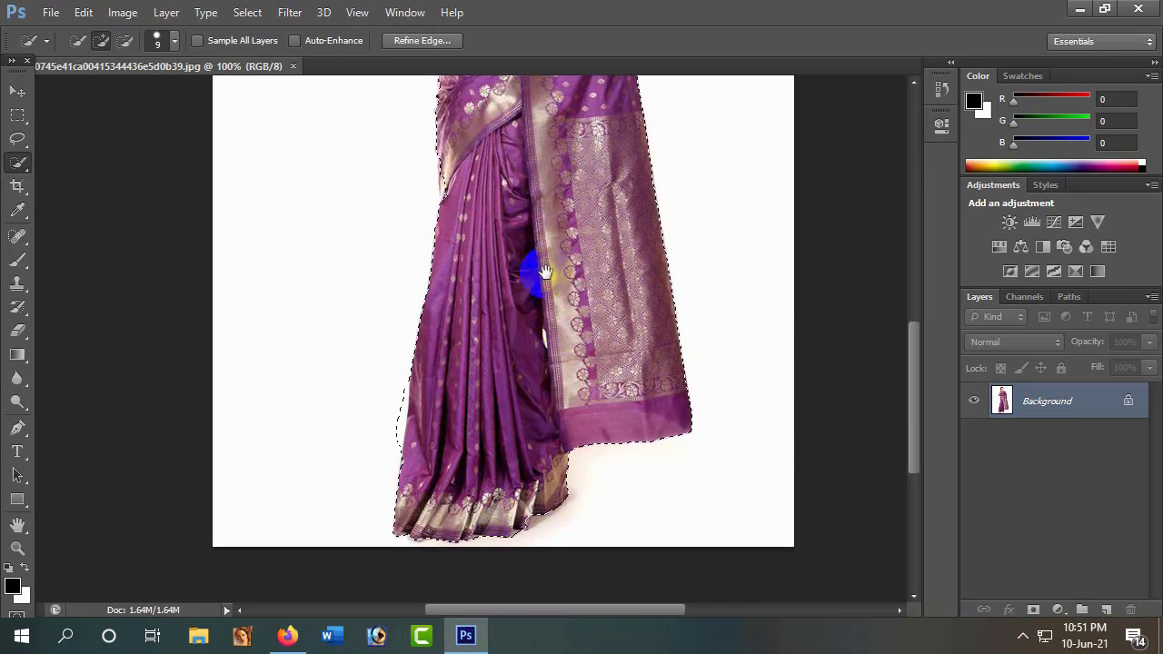
left_click_drag(533, 267, 532, 483)
left_click_drag(480, 344, 507, 368)
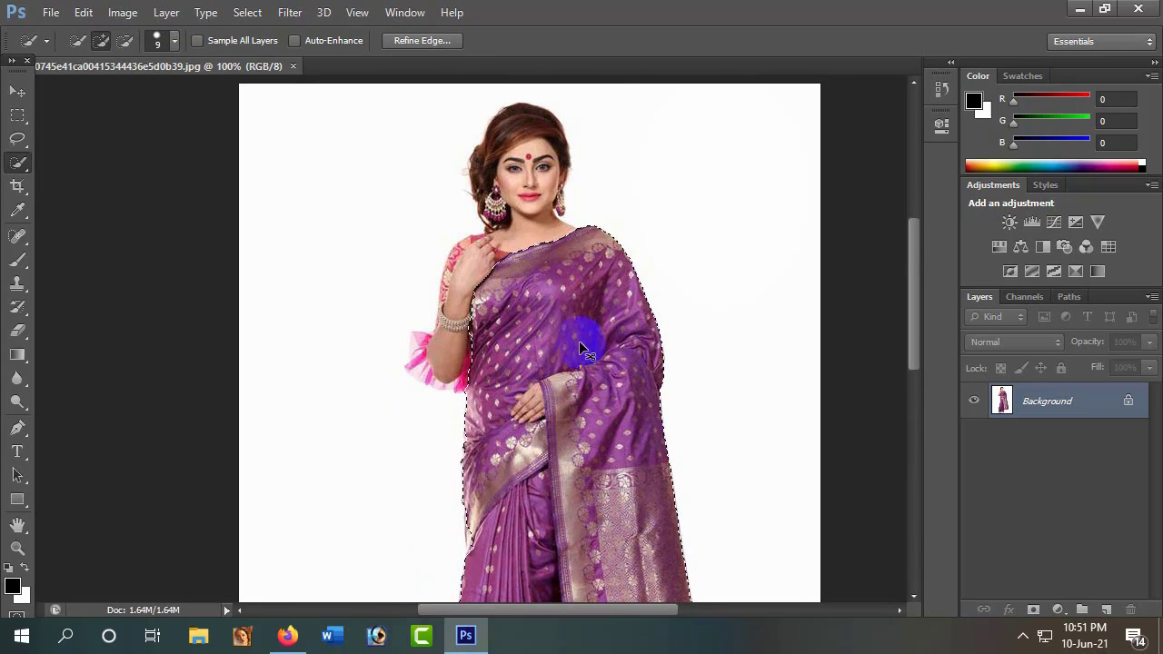
- At 300% zoom with a smaller brush, extend the selection around the neckline and shoulder
key("ctrl+plus")
key("ctrl+plus")
left_click_drag(580, 345, 582, 389)
scroll(582, 394, "up", 1)
key("bracketleft")
key("bracketleft")
key("bracketleft")
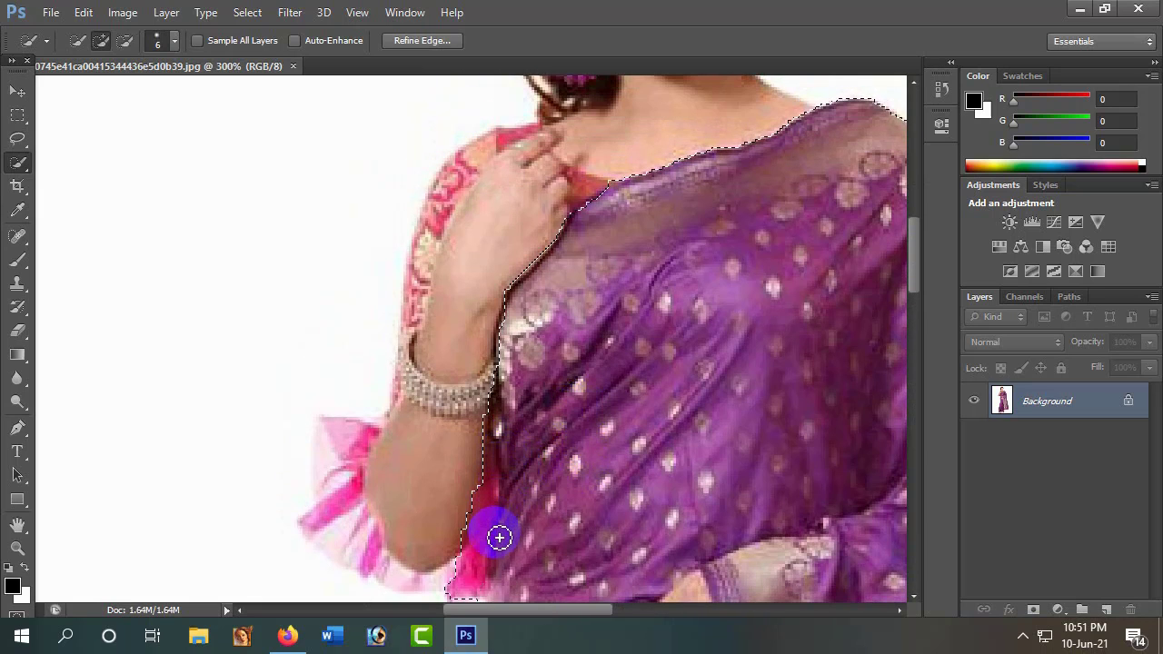
mouse_move(546, 175)
left_mouse_down()
mouse_move(572, 332)
mouse_move(543, 288)
mouse_move(539, 403)
left_mouse_up()
scroll(491, 375, "down", 3)
scroll(427, 521, "down", 2)
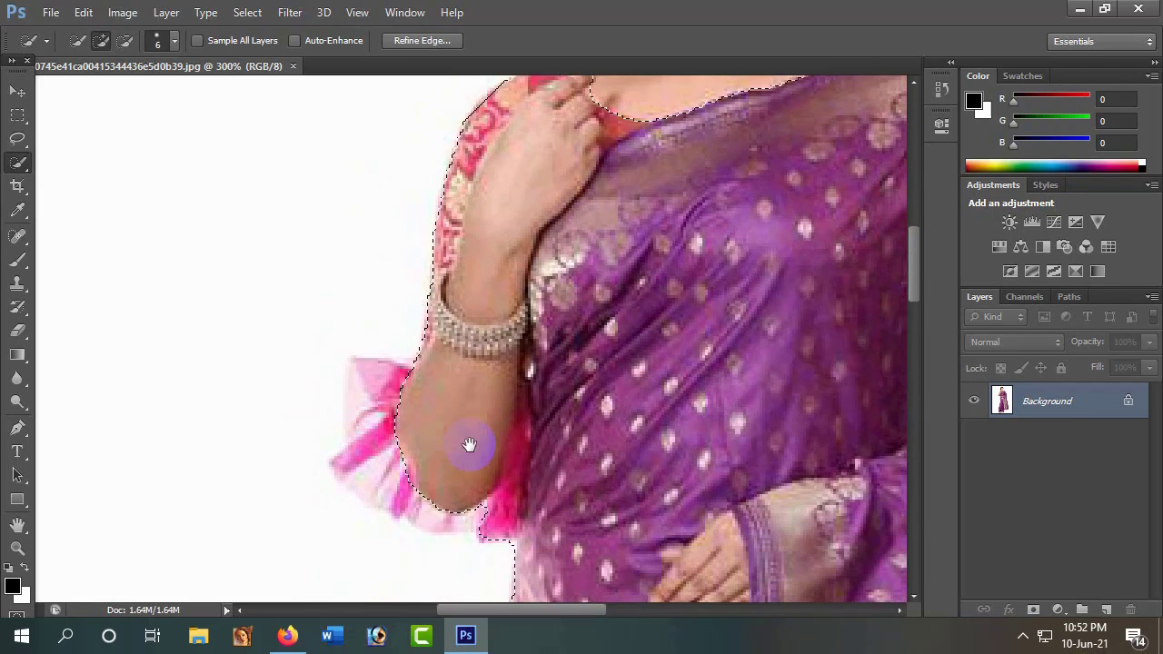
mouse_move(467, 446)
left_mouse_down()
mouse_move(475, 495)
mouse_move(385, 449)
mouse_move(366, 390)
mouse_move(372, 345)
mouse_move(384, 359)
left_mouse_up()
scroll(446, 350, "up", 2)
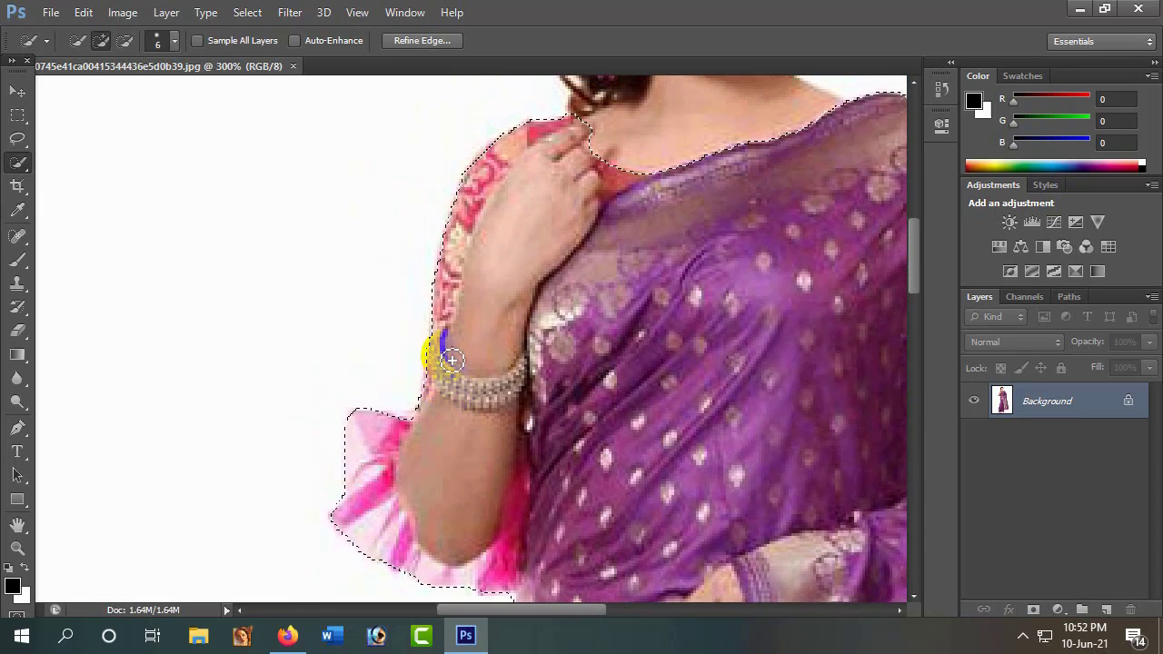
- Refine the Quick Selection around the hand, arm edge and sleeve frill
key("l")
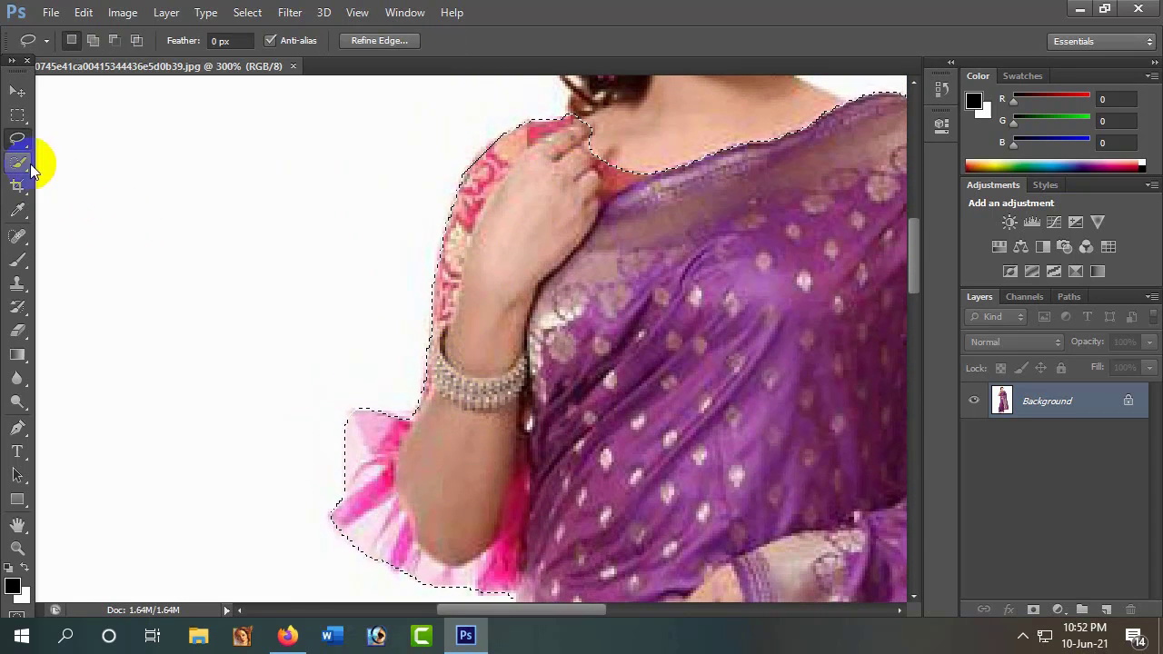
left_click(17, 162)
left_click_drag(457, 201, 570, 200)
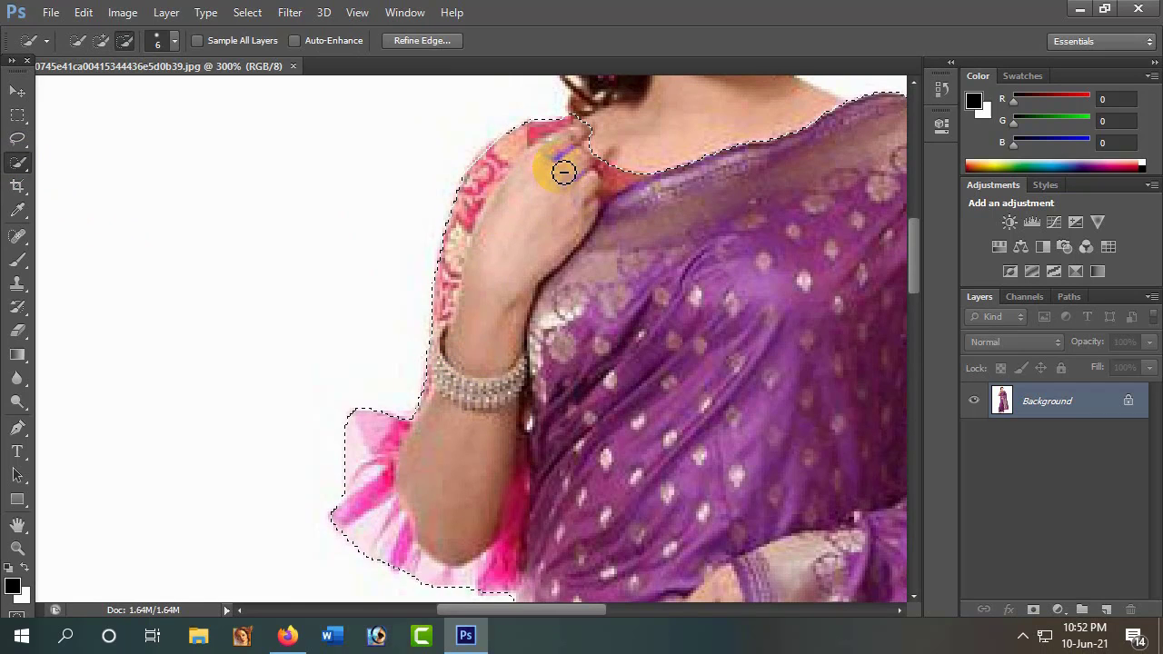
key("ctrl+d")
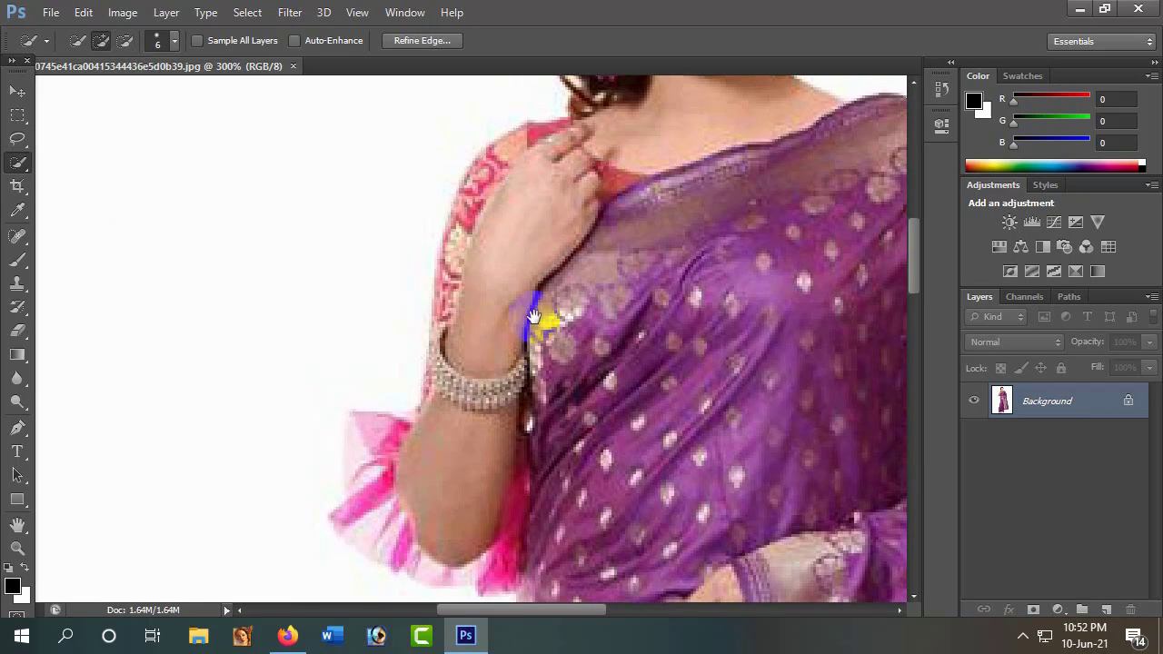
left_click_drag(535, 317, 539, 243)
left_click_drag(512, 408, 500, 337)
mouse_move(480, 410)
left_mouse_down()
mouse_move(477, 476)
mouse_move(479, 436)
left_mouse_up()
left_click(477, 306)
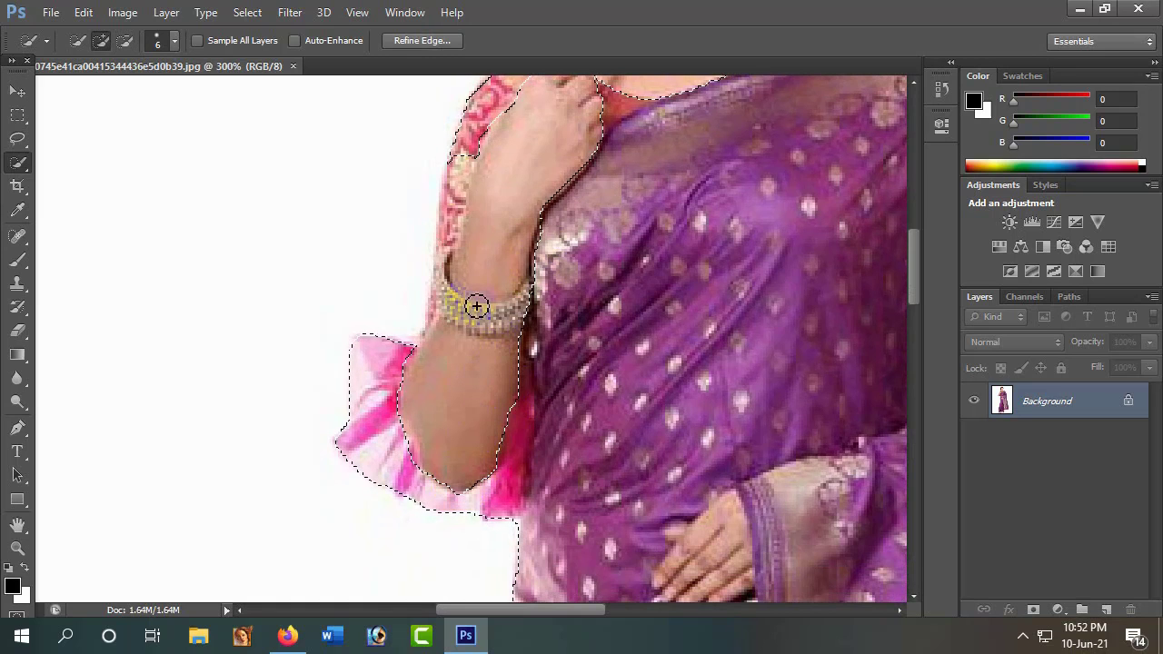
left_click(462, 211)
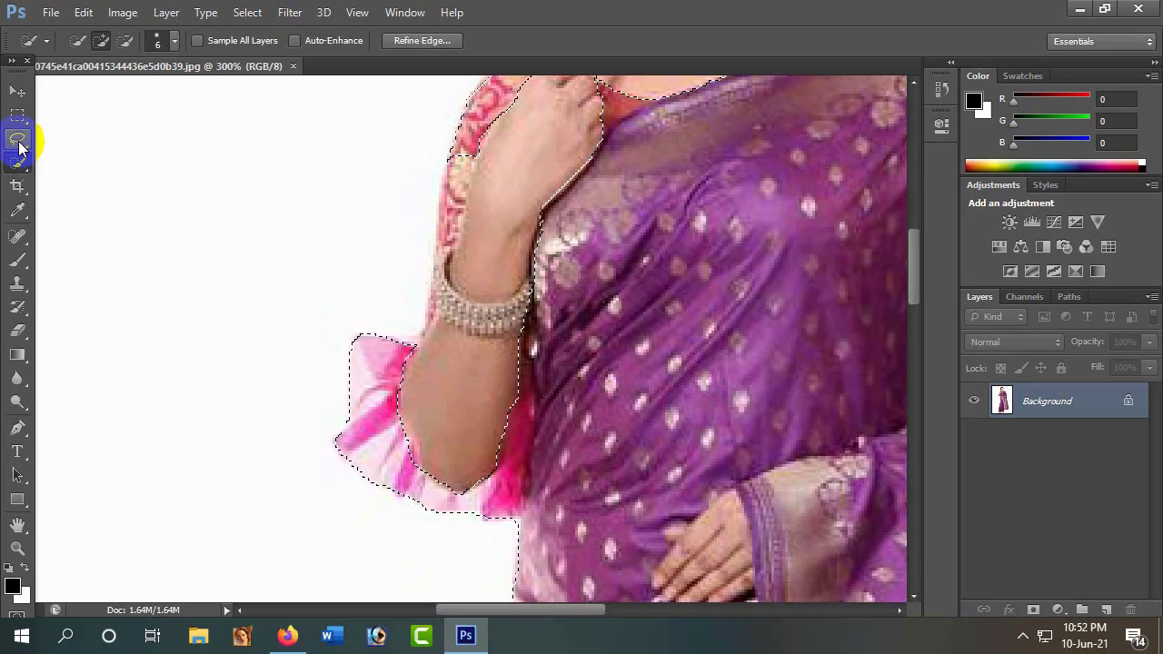
- Trace the sleeve's outer edge, wrist and bracelet with the Lasso tool
left_click(18, 141)
left_click_drag(476, 154, 477, 158)
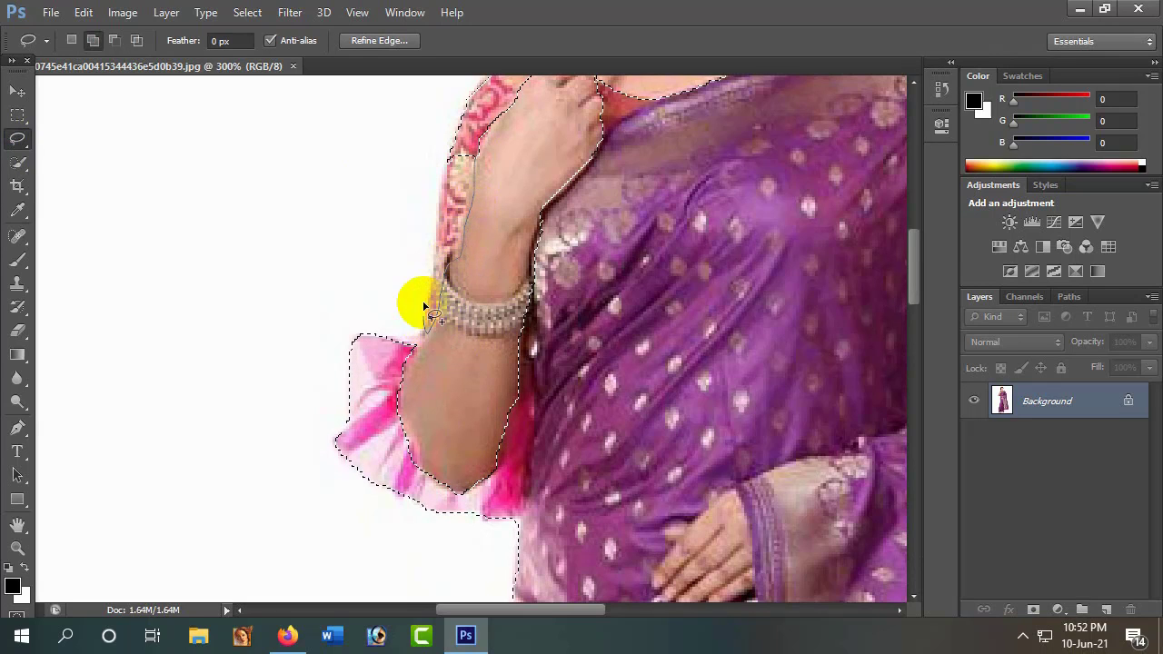
left_click_drag(425, 307, 447, 265)
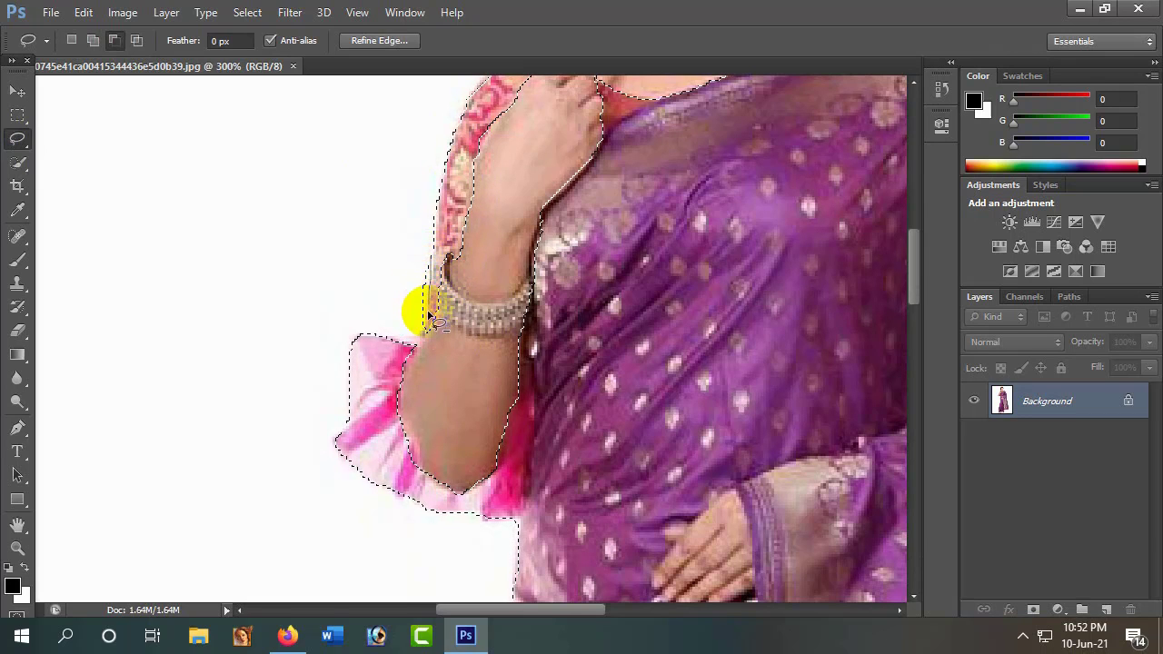
left_click_drag(434, 318, 525, 350)
- Zoom out to 66.7% and feather the selection by 3 pixels
key("ctrl+1")
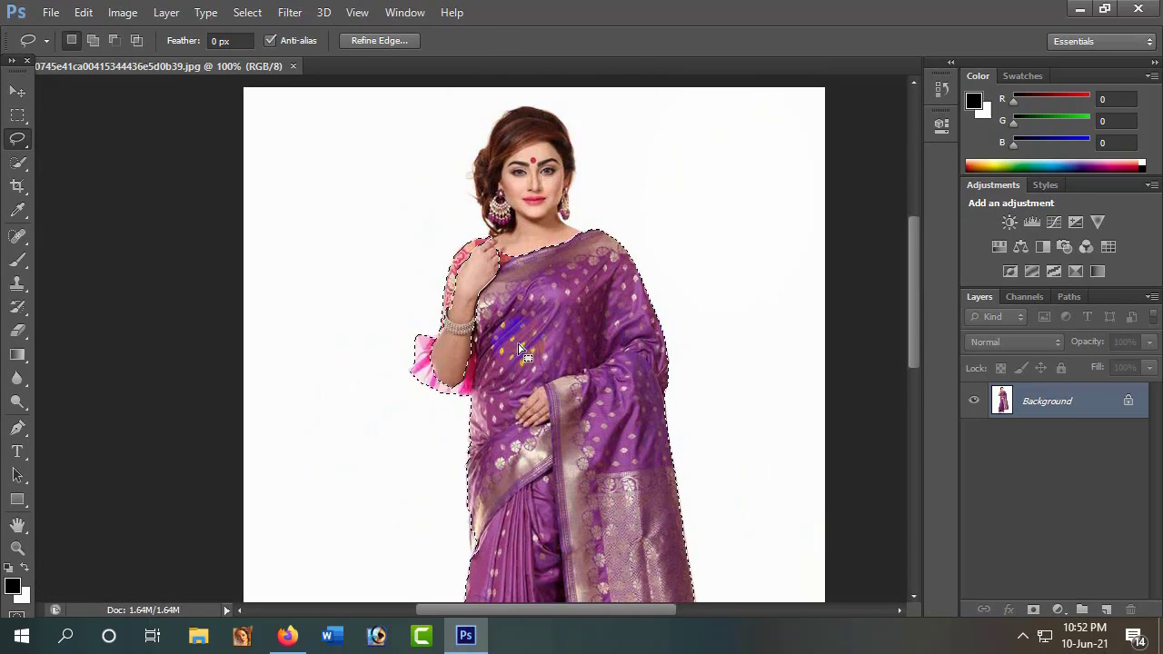
scroll(521, 341, "down", 2)
key("ctrl+minus")
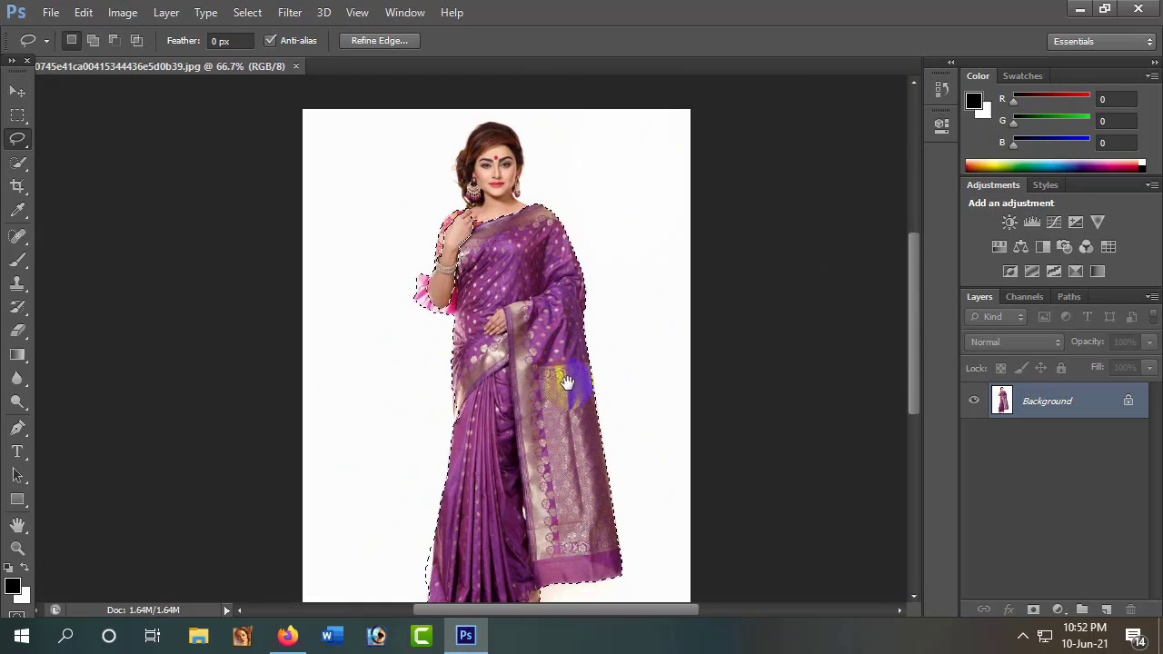
scroll(563, 341, "down", 2)
right_click(545, 308)
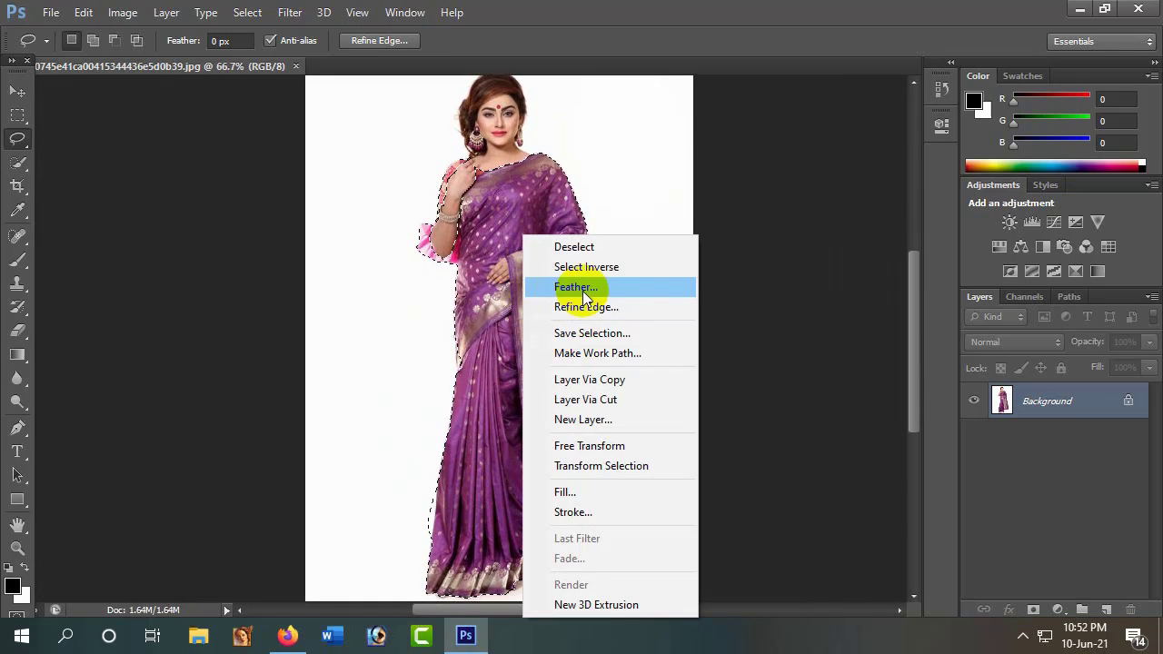
left_click(586, 289)
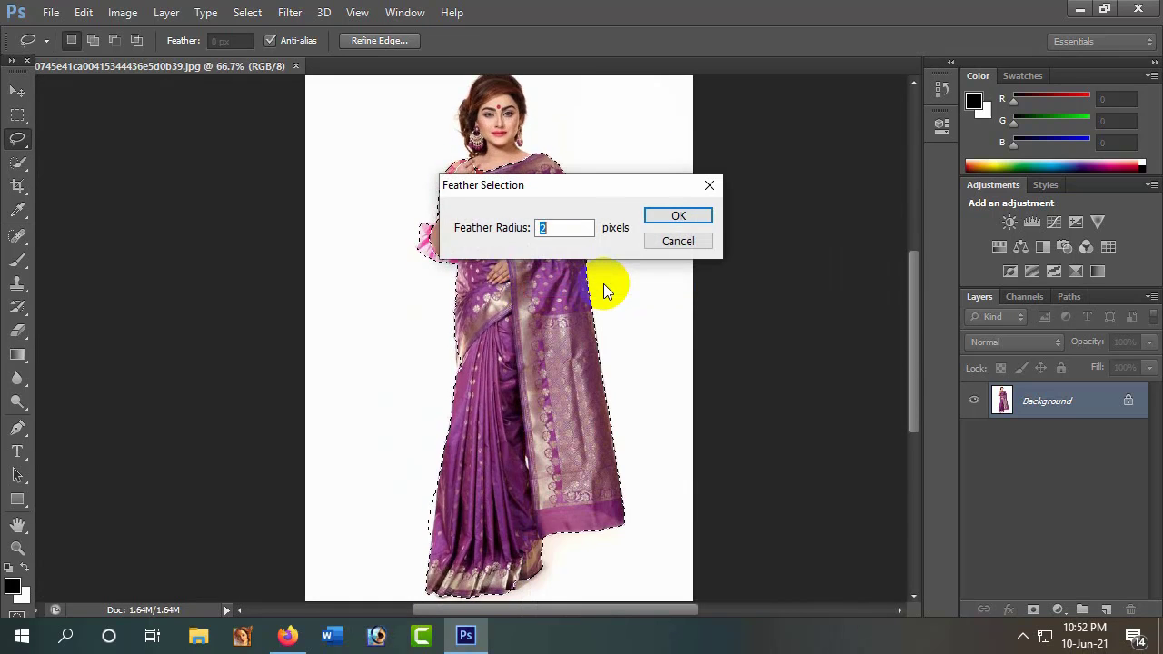
type("3")
key("Return")
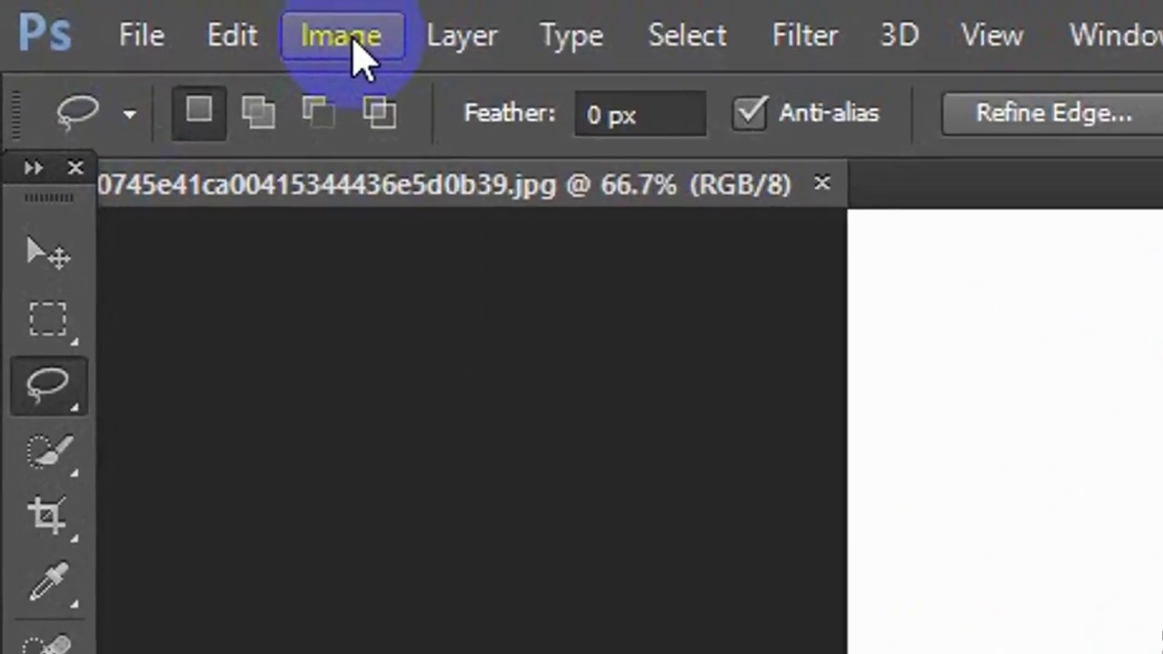
- Apply Color Balance on midtones: Cyan-Red −100, Magenta-Green −100, Yellow-Blue +100
left_click(122, 13)
mouse_move(89, 87)
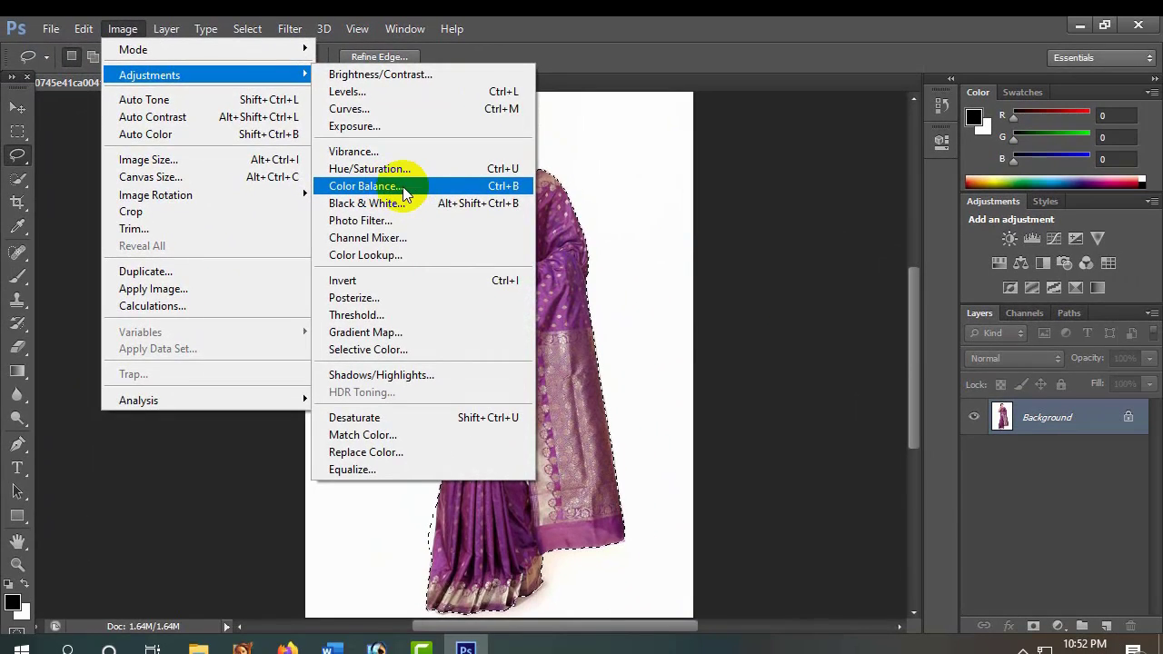
left_click(392, 188)
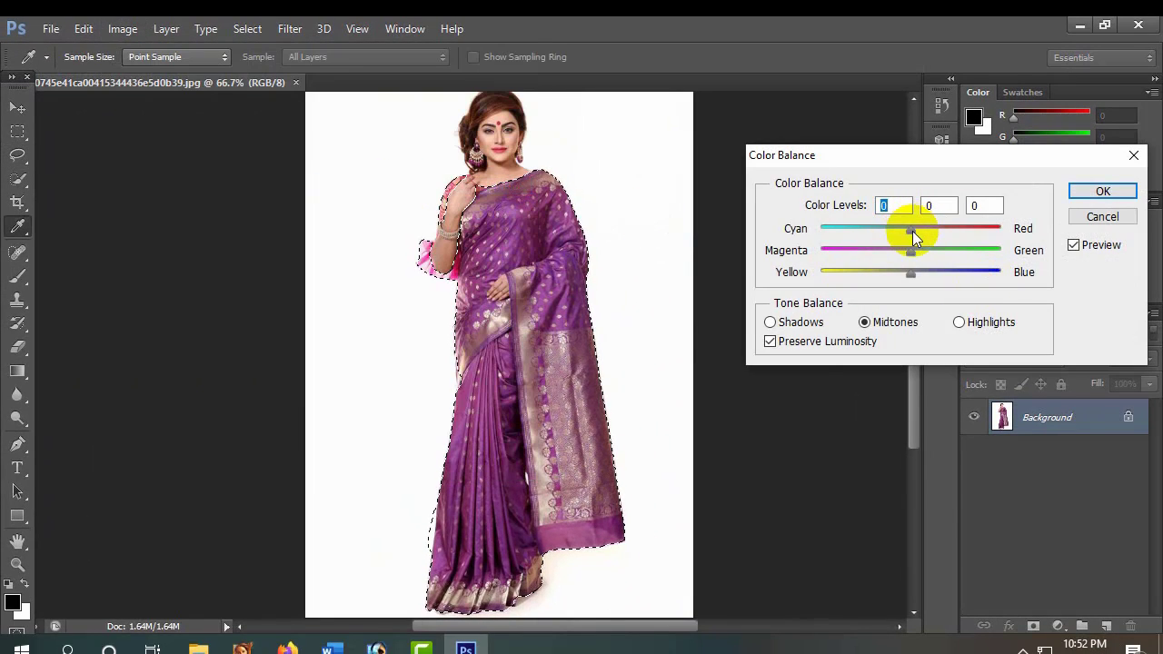
mouse_move(912, 230)
left_mouse_down()
mouse_move(1020, 228)
mouse_move(815, 257)
mouse_move(1005, 257)
left_mouse_up()
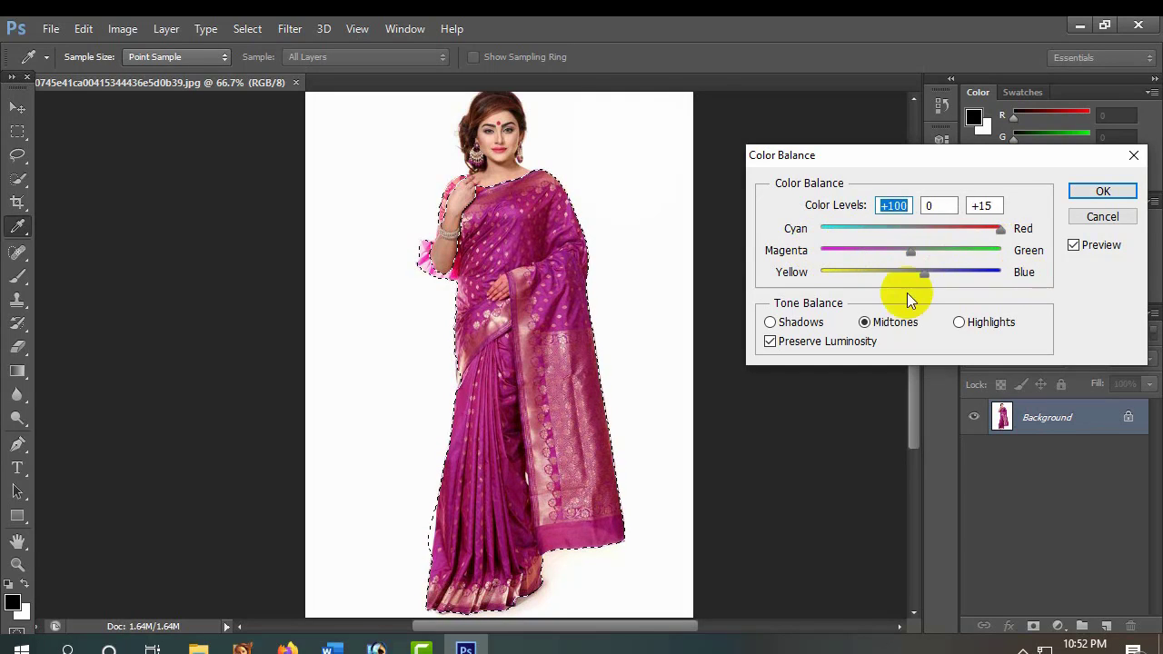
mouse_move(907, 292)
left_mouse_down()
mouse_move(825, 300)
mouse_move(1006, 296)
left_mouse_up()
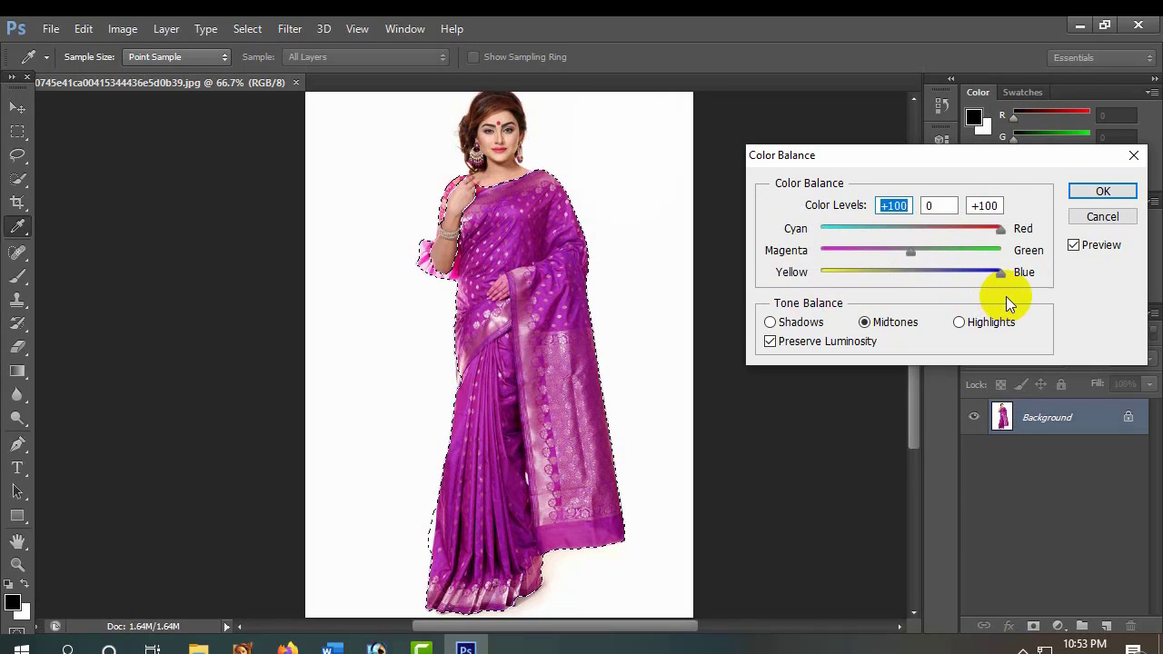
mouse_move(910, 251)
left_mouse_down()
mouse_move(997, 255)
mouse_move(904, 275)
left_mouse_up()
left_click_drag(919, 229, 846, 229)
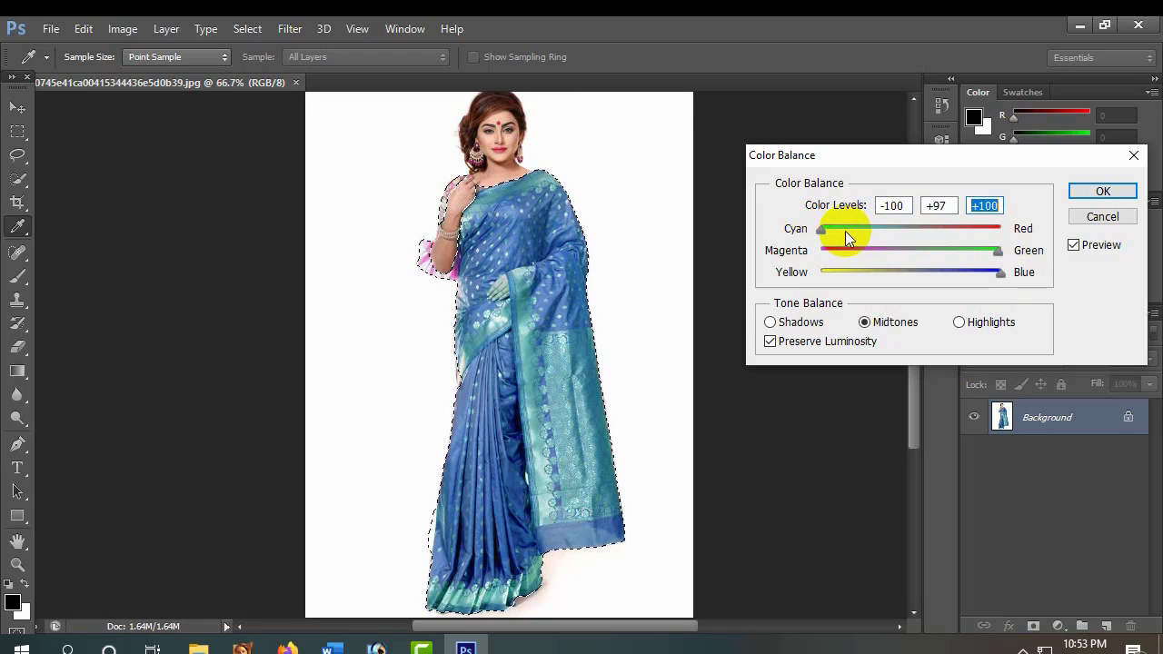
left_click_drag(852, 251, 791, 252)
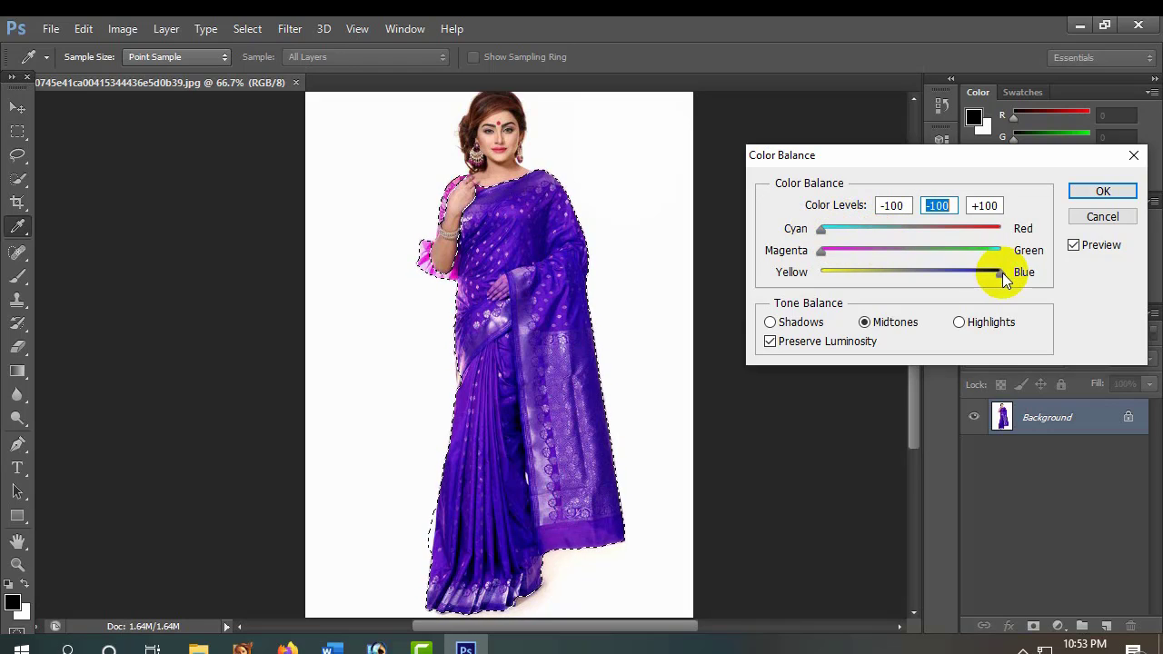
mouse_move(1002, 273)
left_mouse_down()
mouse_move(871, 291)
mouse_move(1022, 291)
mouse_move(1009, 287)
left_mouse_up()
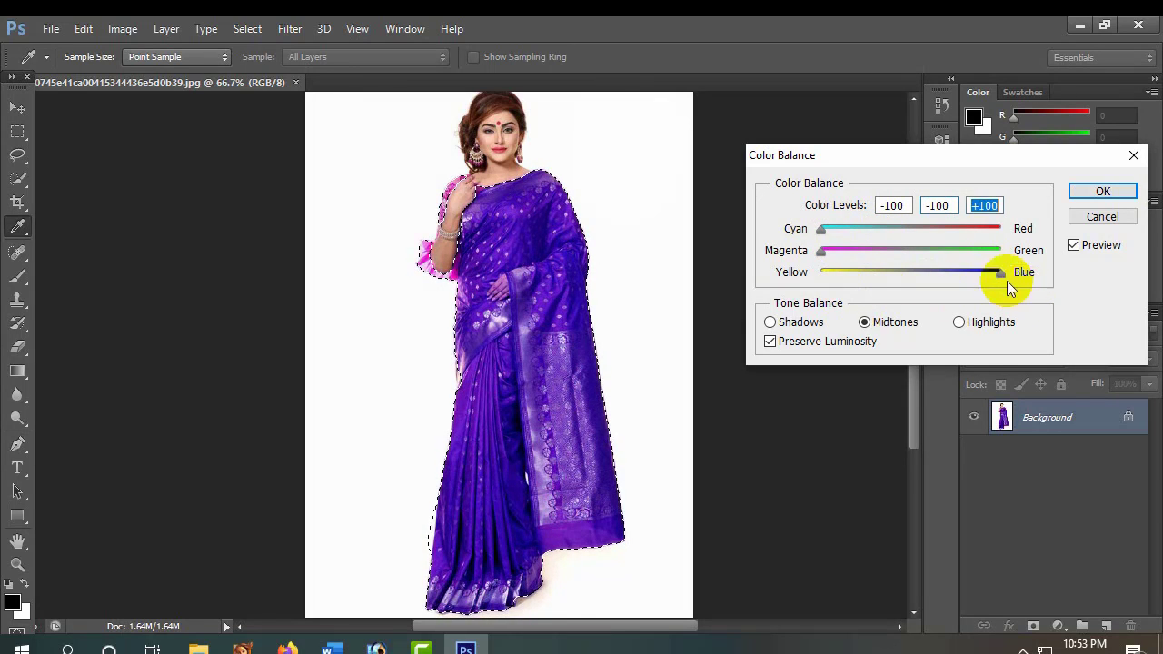
left_click(1110, 196)
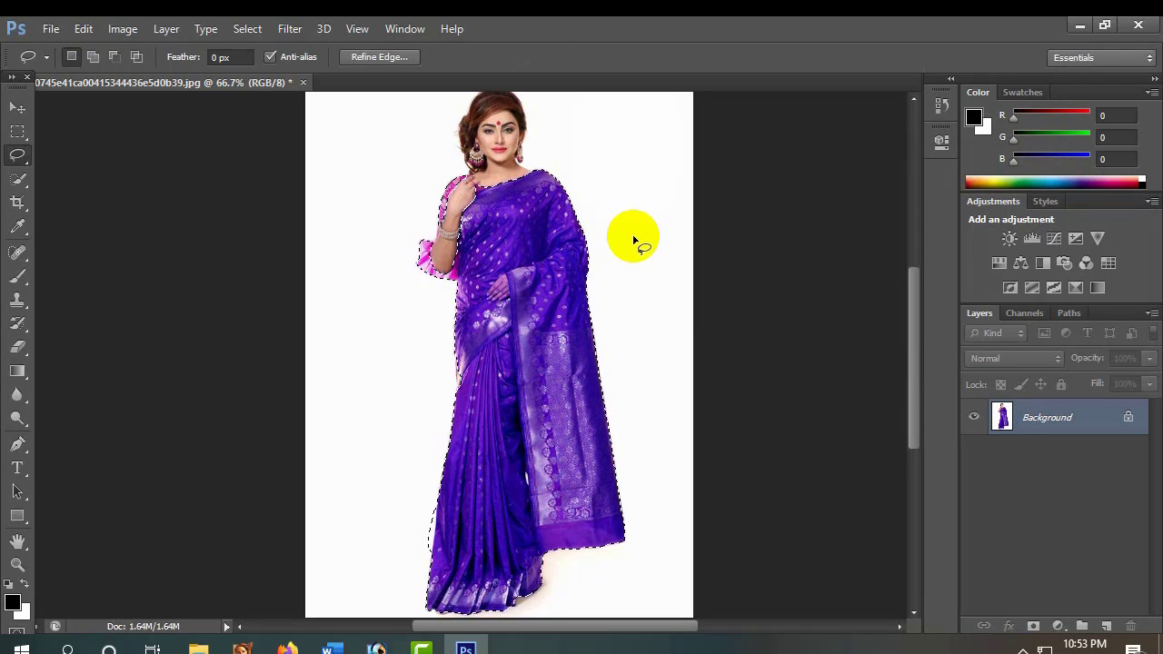
- Duplicate the violet image and arrange the original and copy as side-by-side floating windows
left_click_drag(218, 84, 402, 118)
right_click(403, 118)
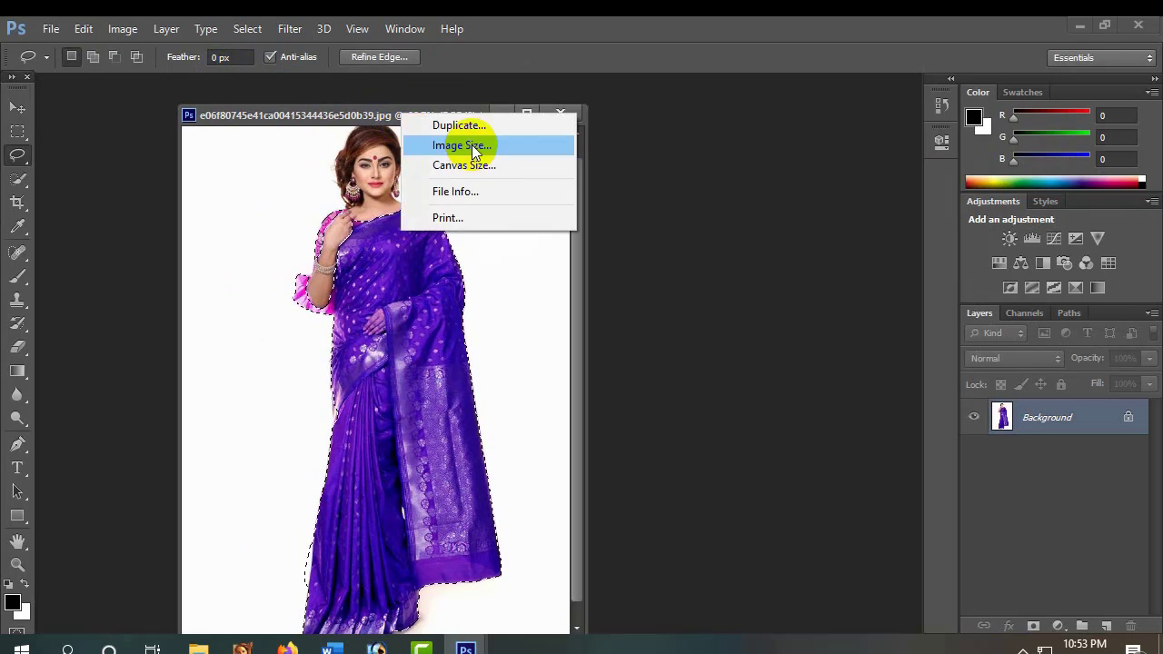
left_click(465, 123)
left_click(731, 227)
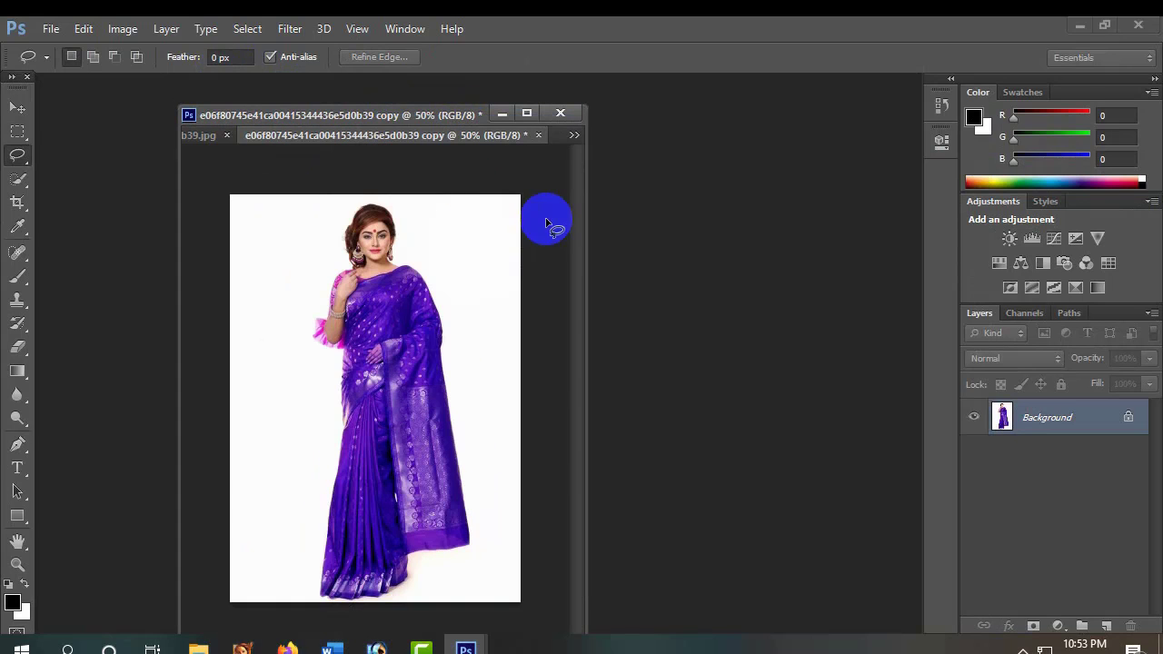
mouse_move(376, 125)
left_mouse_down()
mouse_move(590, 187)
mouse_move(751, 148)
left_mouse_up()
left_click(421, 120)
left_click_drag(420, 120, 388, 110)
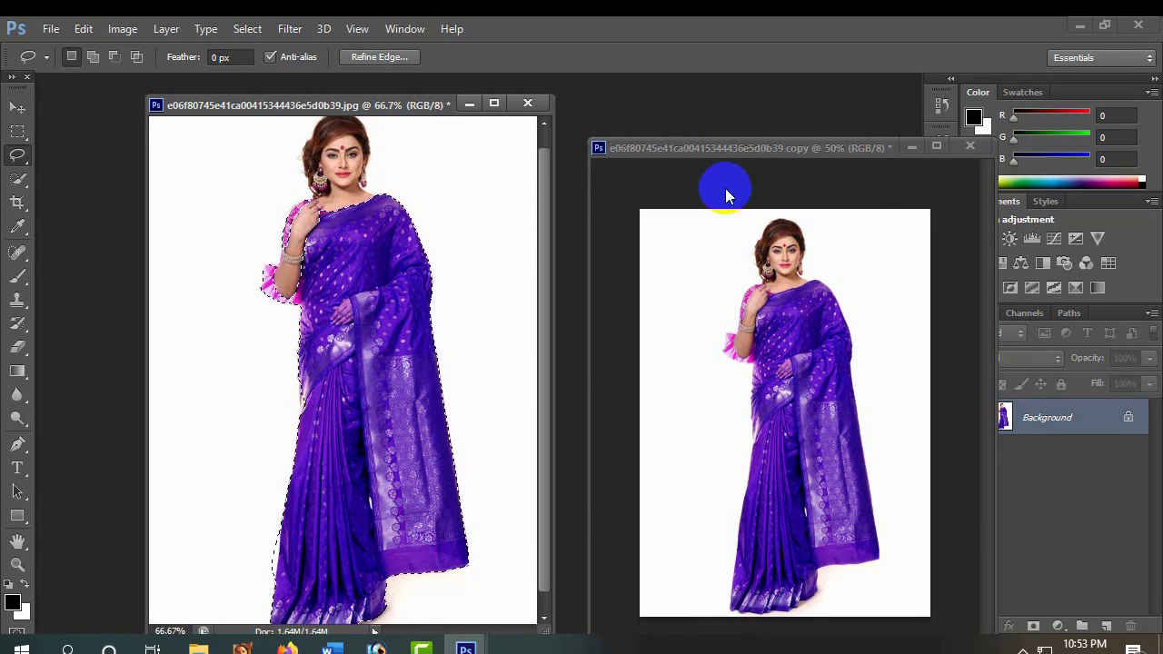
left_click_drag(725, 188, 817, 230)
left_click_drag(396, 105, 620, 105)
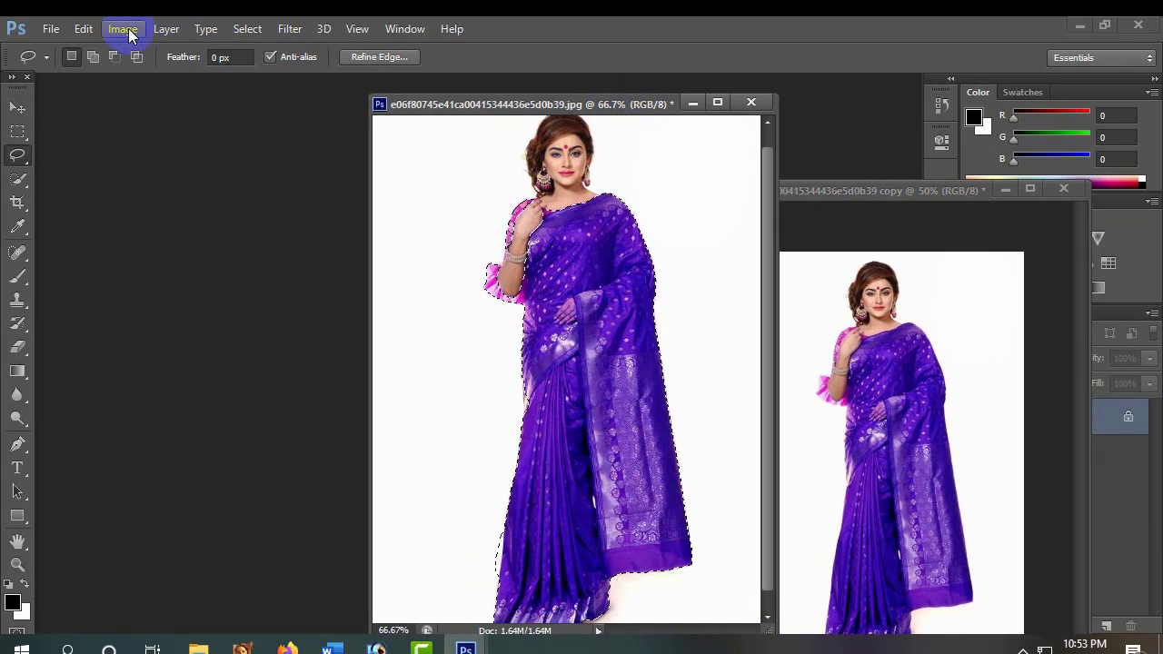
- Undo the colour change on the original, restoring the purple saree, and place the copy right
left_click(552, 264)
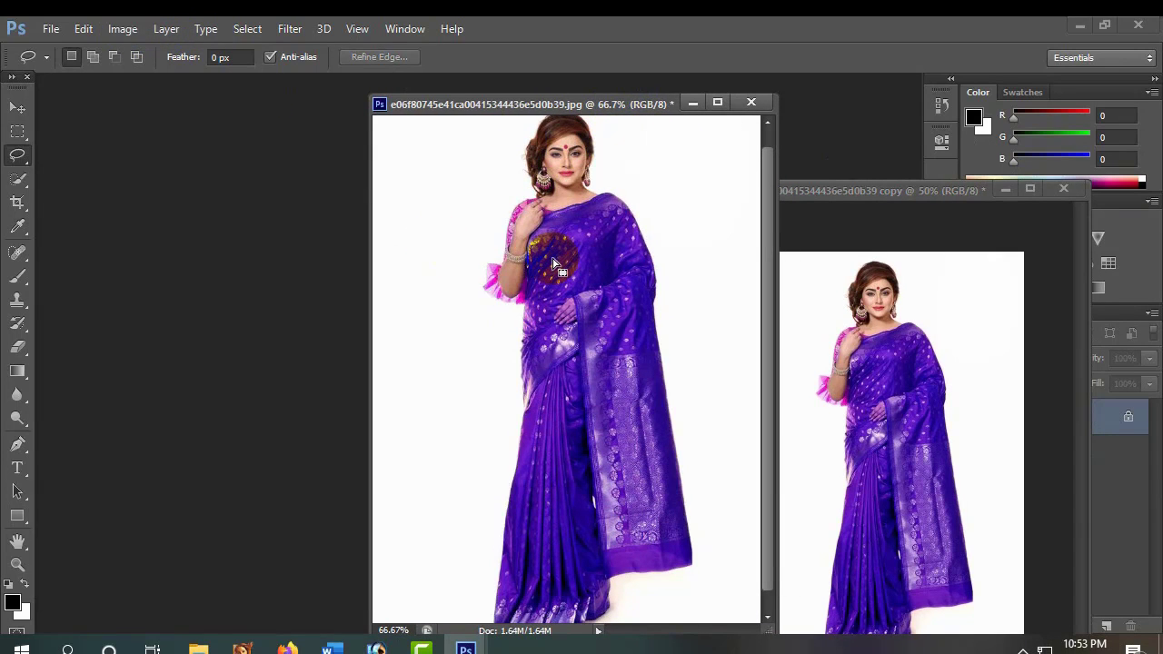
key("ctrl+z")
key("ctrl+alt+z")
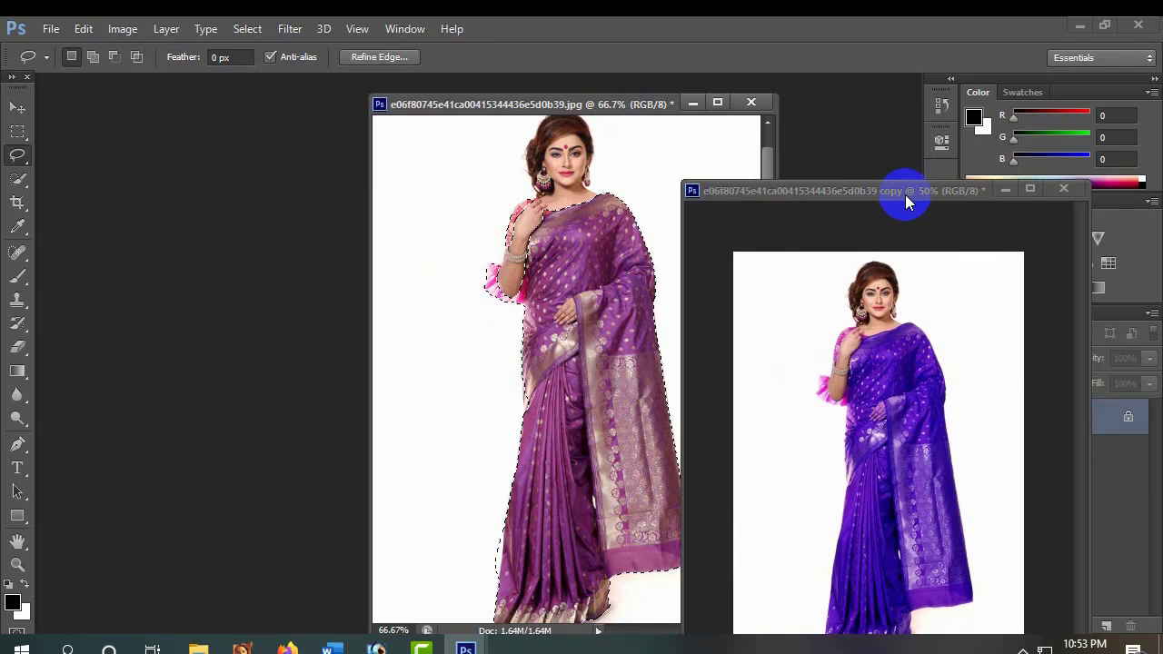
left_click_drag(905, 193, 953, 102)
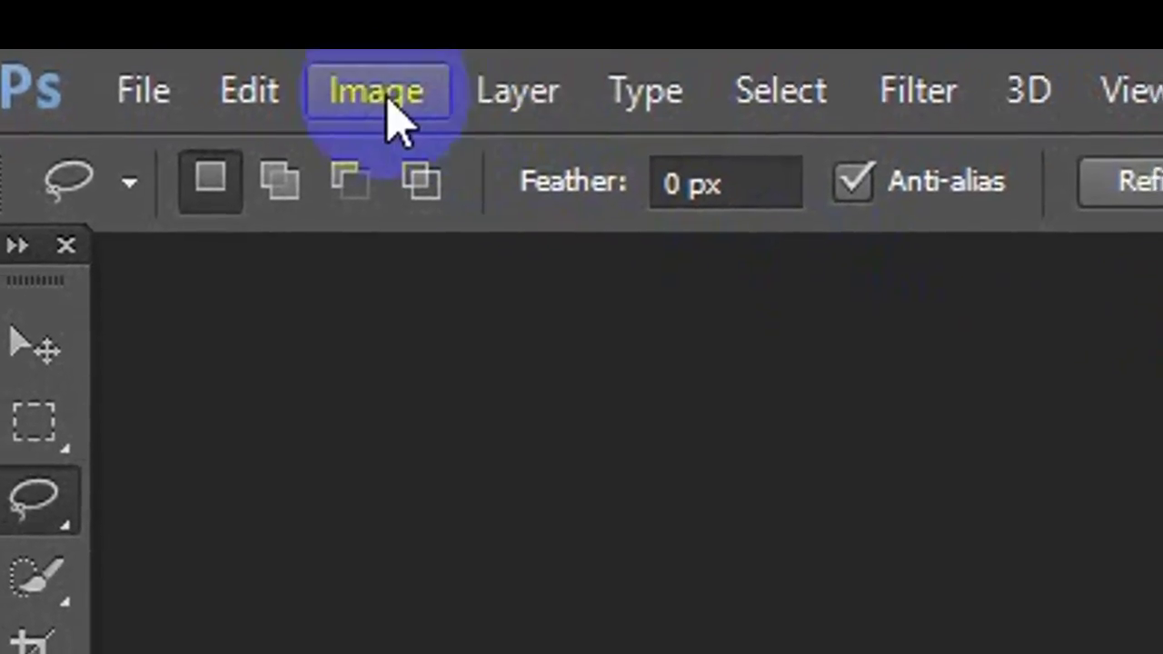
- In Channel Mixer, experiment with the Red output's Red, Green and Blue sliders
left_click(123, 28)
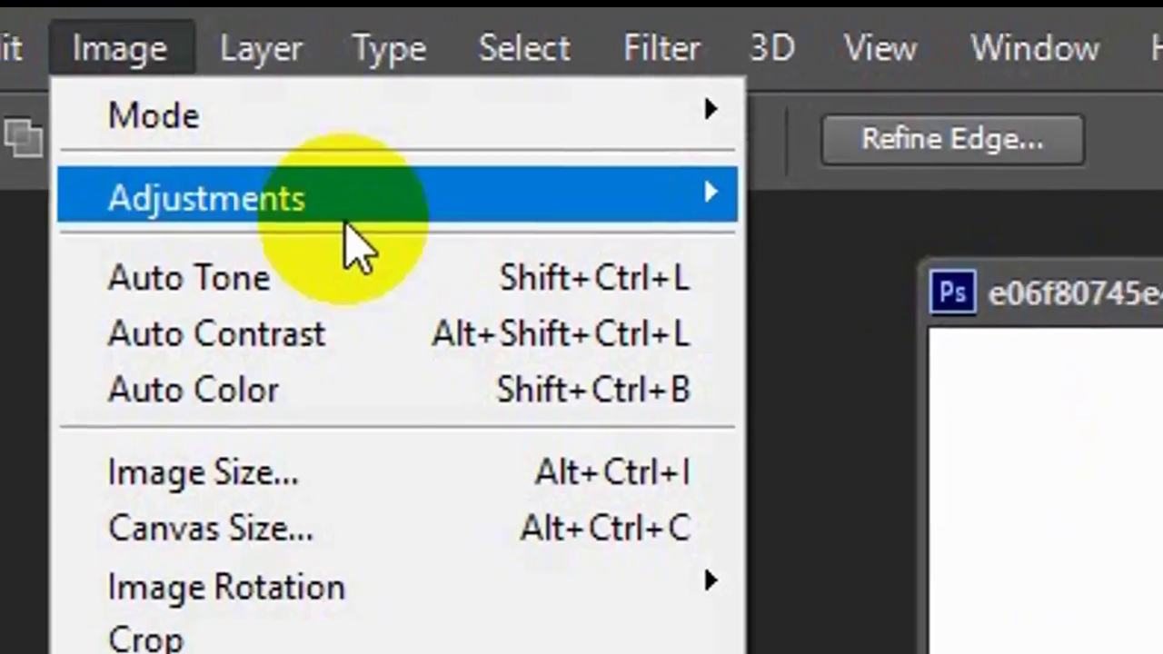
mouse_move(209, 320)
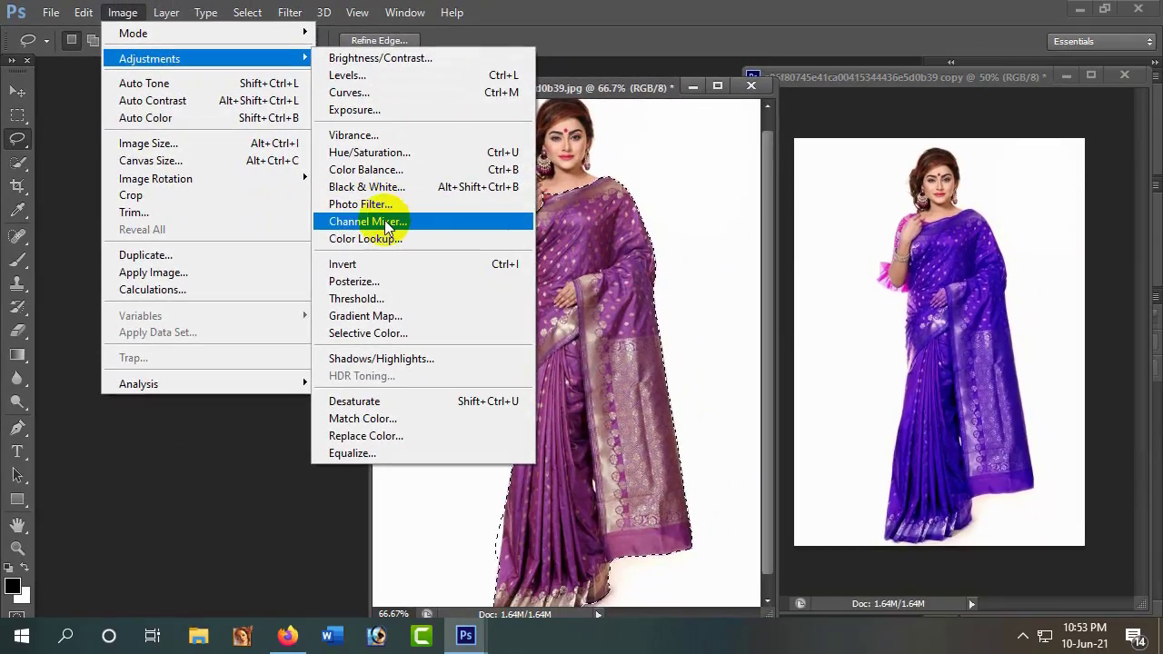
left_click(386, 223)
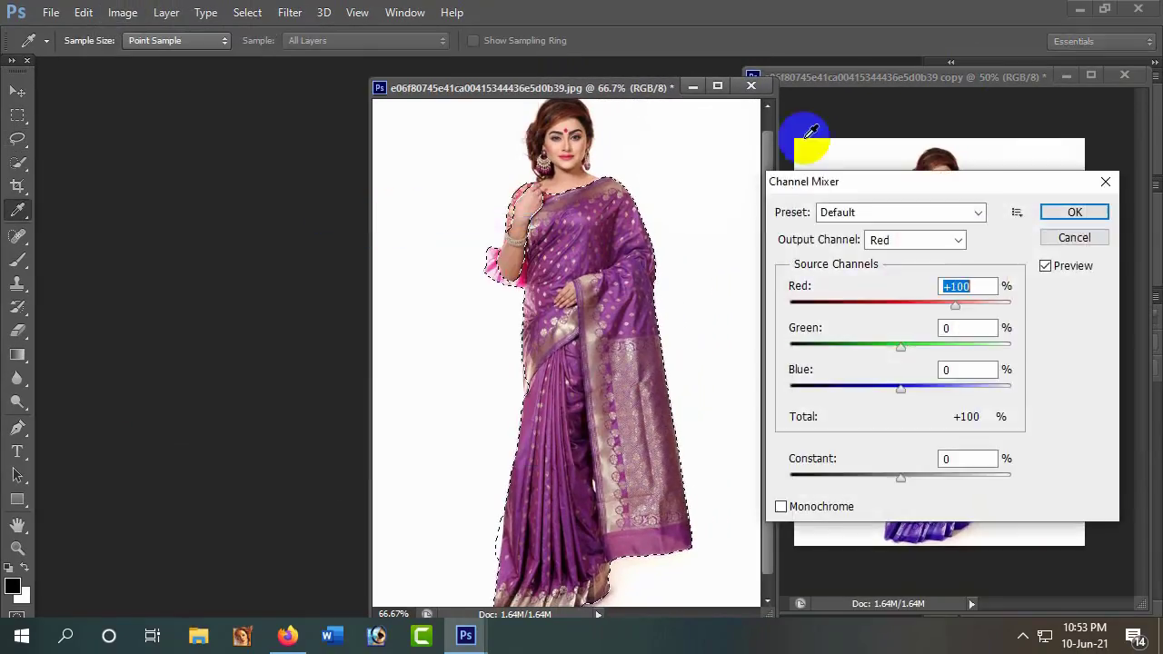
mouse_move(960, 185)
left_mouse_down()
mouse_move(940, 218)
mouse_move(922, 138)
left_mouse_up()
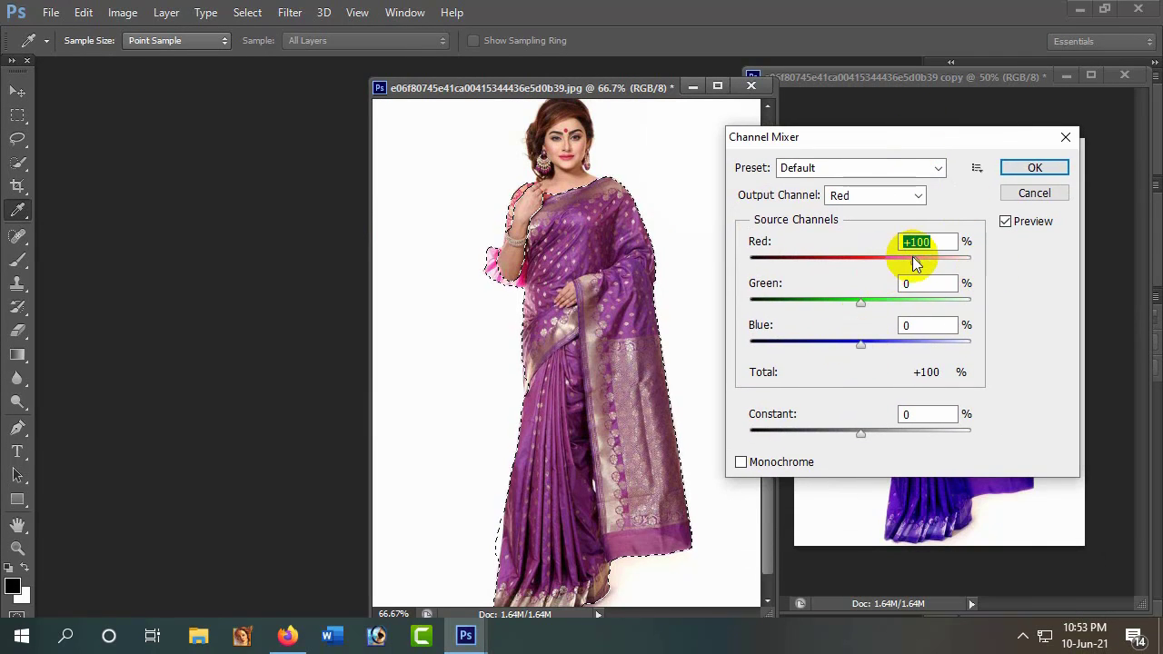
left_click_drag(915, 261, 795, 263)
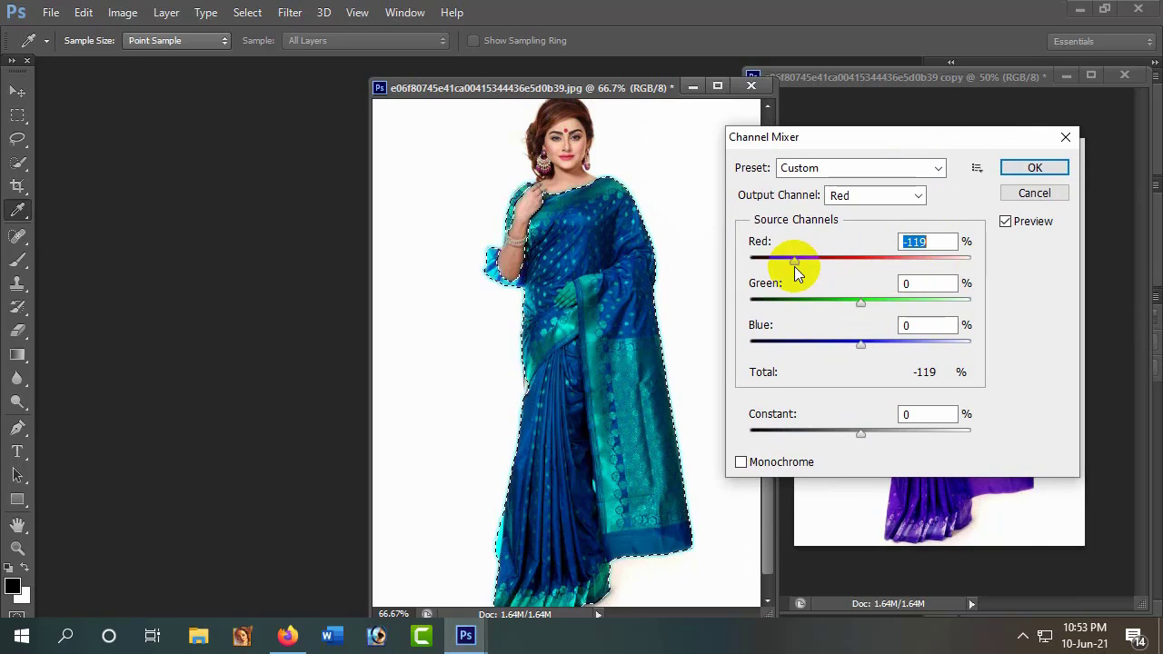
mouse_move(859, 302)
left_mouse_down()
mouse_move(820, 323)
mouse_move(754, 327)
left_mouse_up()
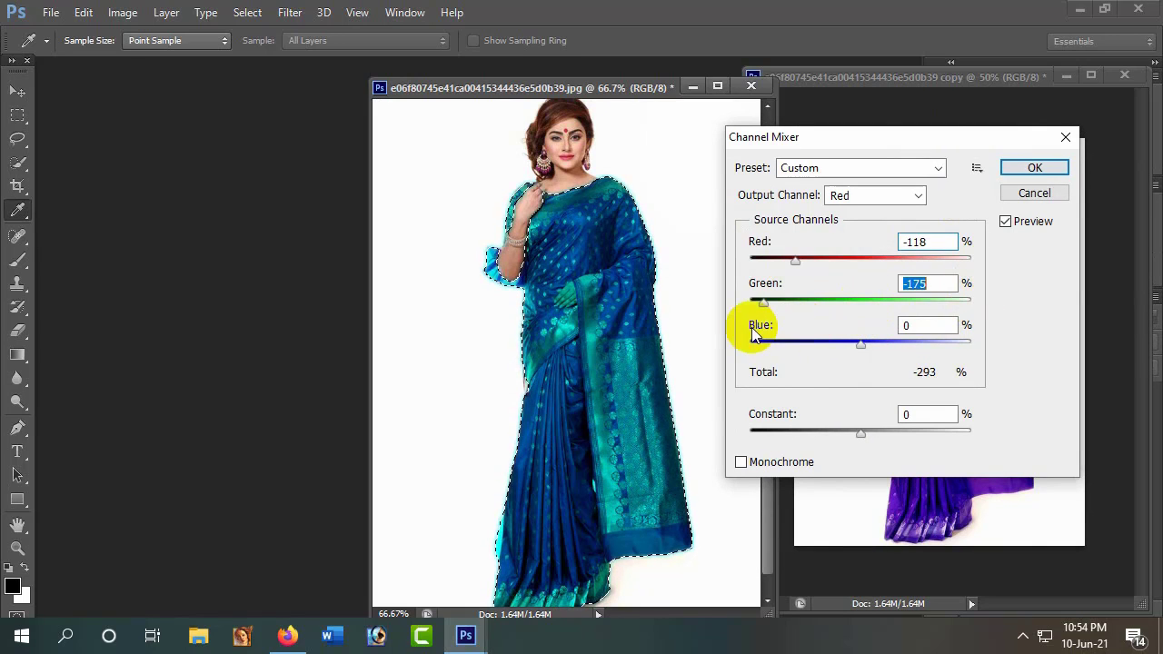
mouse_move(861, 344)
left_mouse_down()
mouse_move(969, 350)
mouse_move(853, 345)
left_mouse_up()
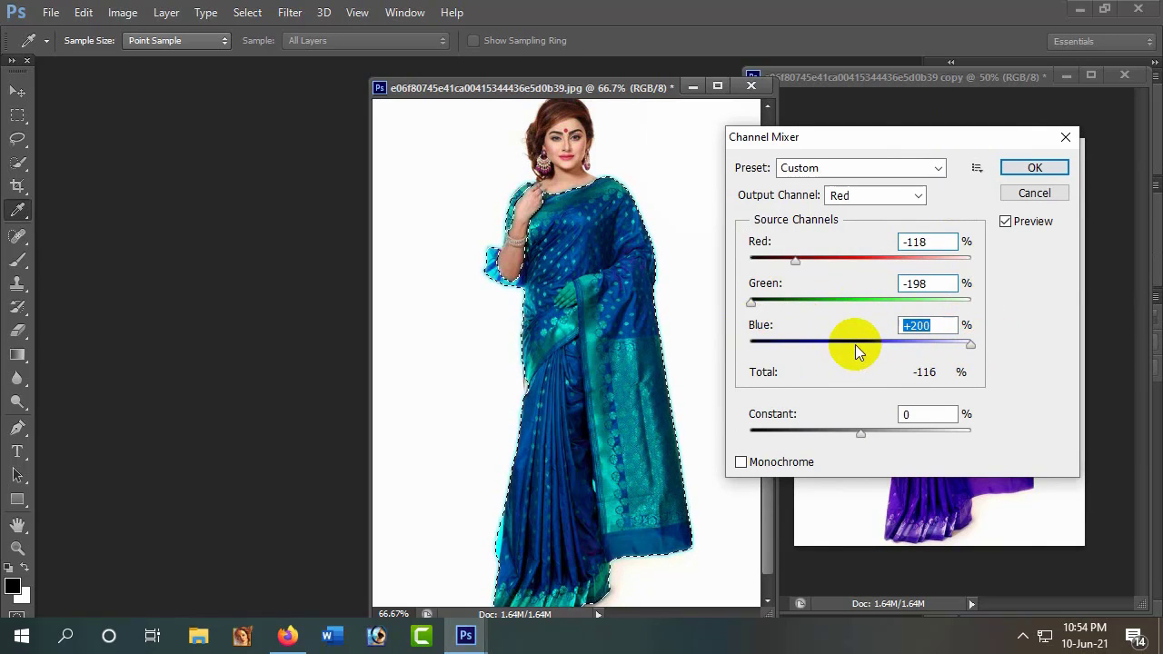
mouse_move(803, 263)
left_mouse_down()
mouse_move(936, 264)
mouse_move(904, 273)
mouse_move(889, 304)
left_mouse_up()
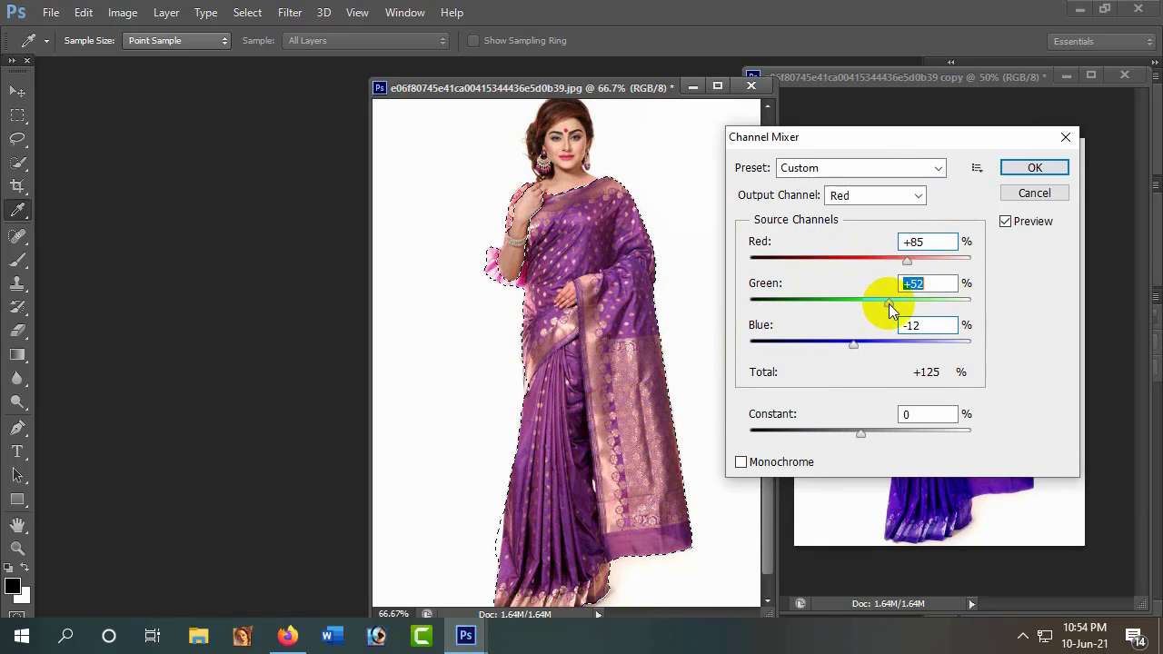
mouse_move(908, 264)
left_mouse_down()
mouse_move(782, 264)
mouse_move(879, 265)
left_mouse_up()
left_click_drag(889, 304, 820, 309)
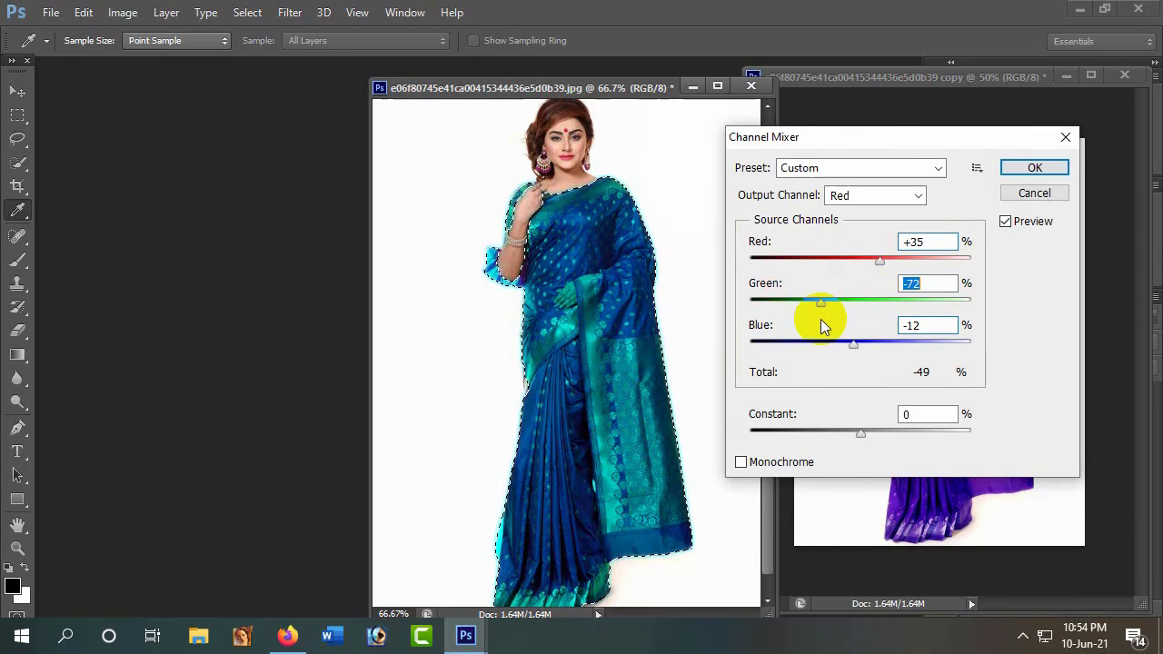
left_click_drag(854, 344, 902, 345)
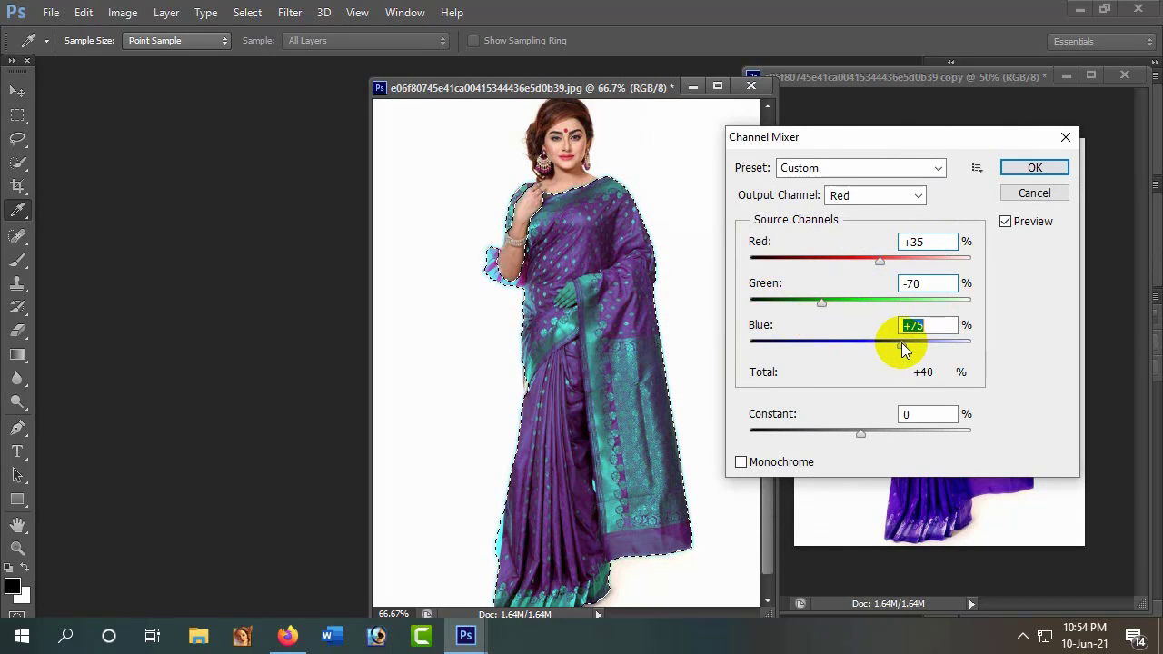
mouse_move(821, 305)
left_mouse_down()
mouse_move(895, 307)
mouse_move(780, 307)
left_mouse_up()
left_click_drag(879, 261, 871, 261)
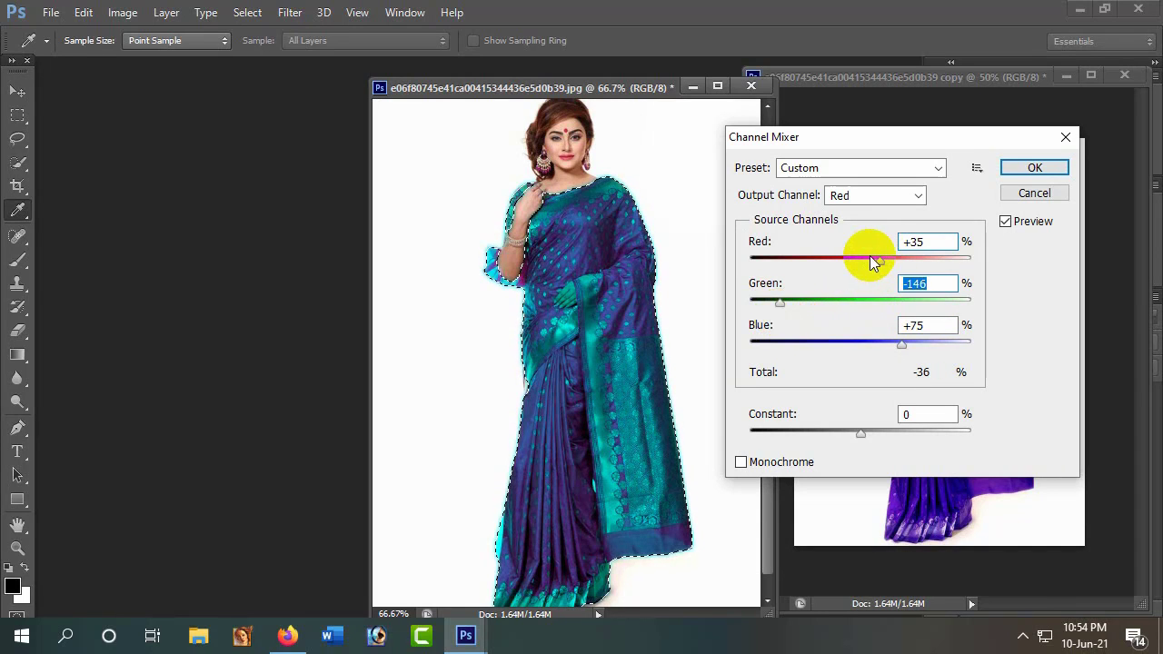
- Switch the output channel to Blue and raise Red to about +133%
left_click(863, 195)
left_click(860, 229)
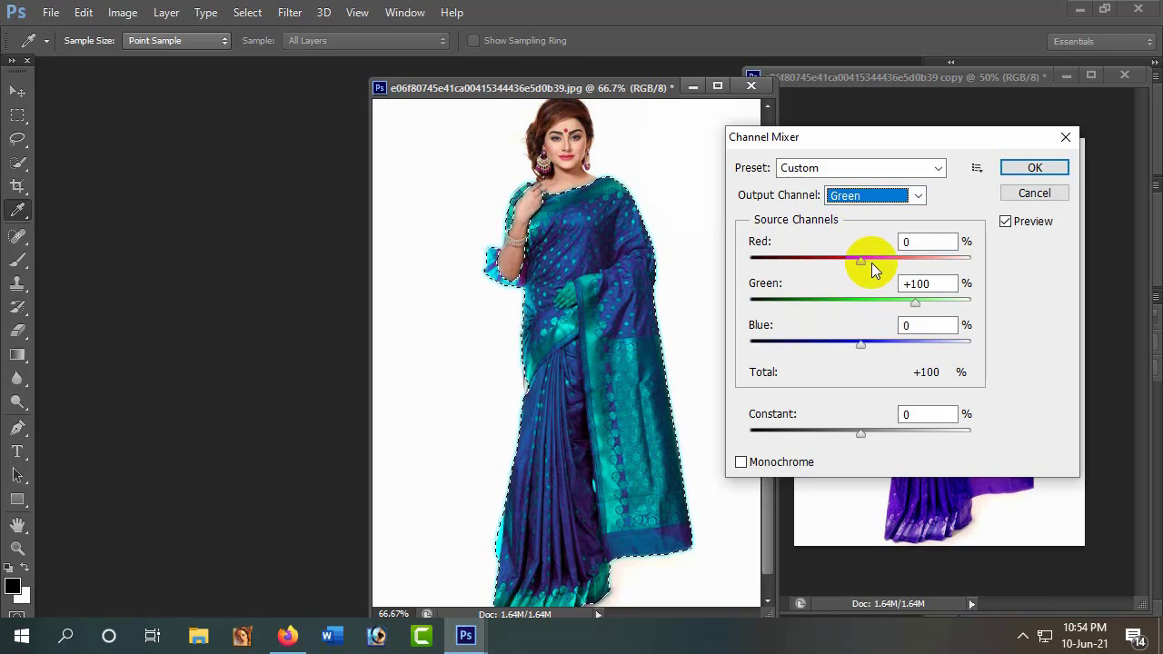
left_click(874, 195)
left_click(854, 242)
mouse_move(861, 261)
left_mouse_down()
mouse_move(946, 261)
mouse_move(939, 274)
left_mouse_up()
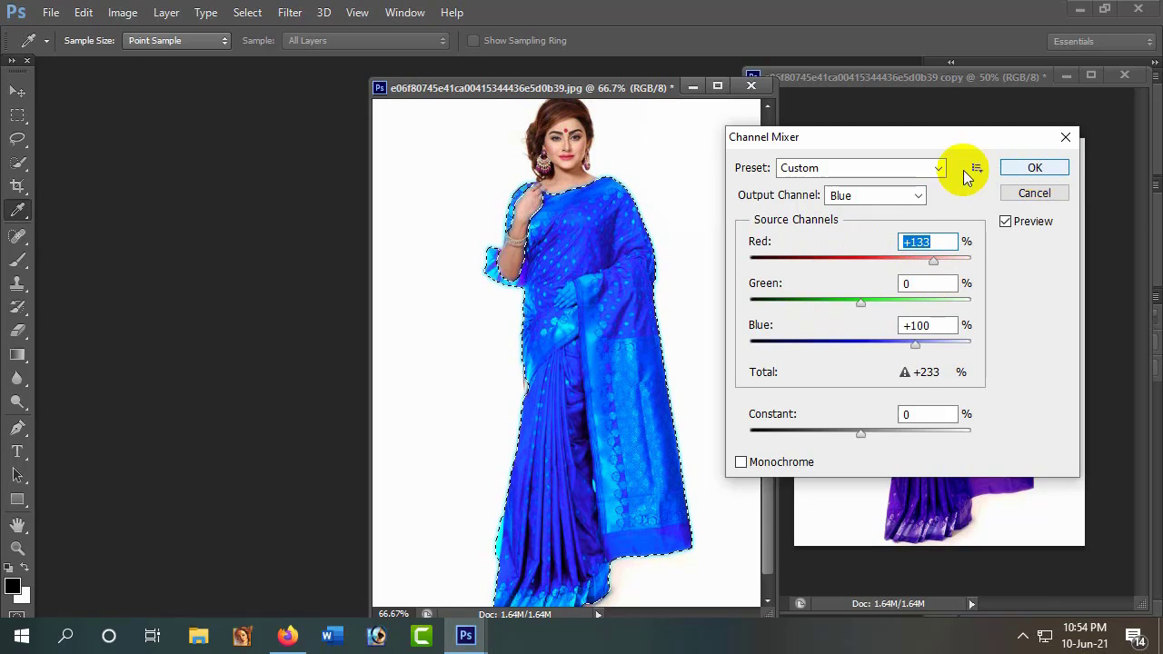
- Apply the channel mix and duplicate the blue version as 'copy 2' floating on the left
left_click(1033, 168)
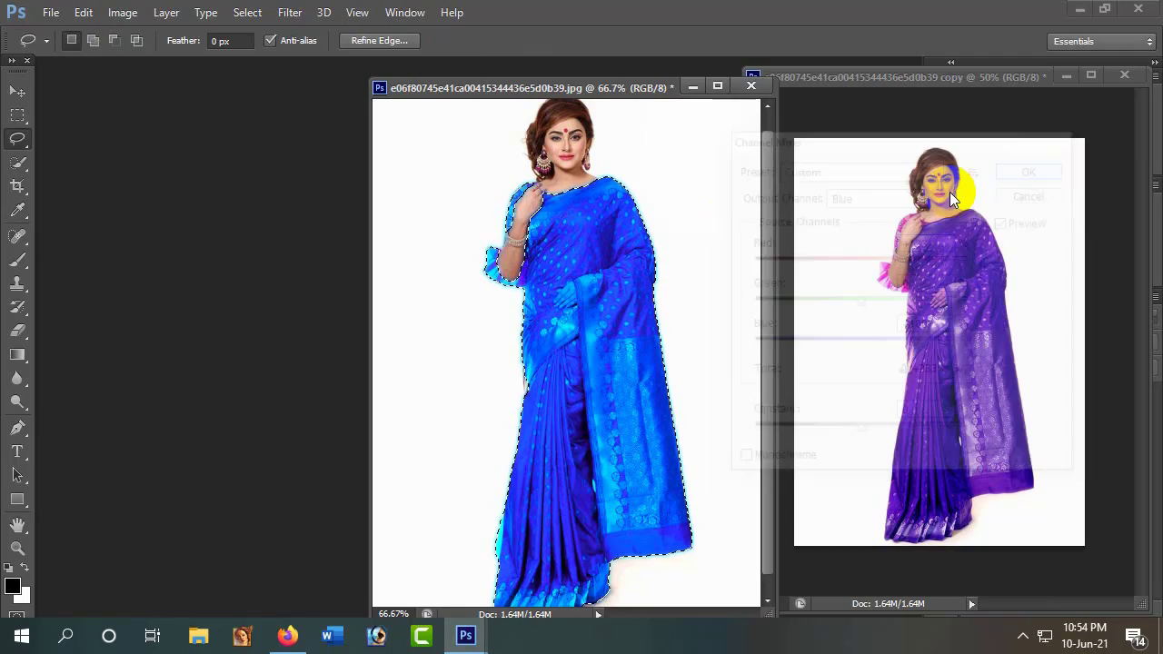
right_click(597, 91)
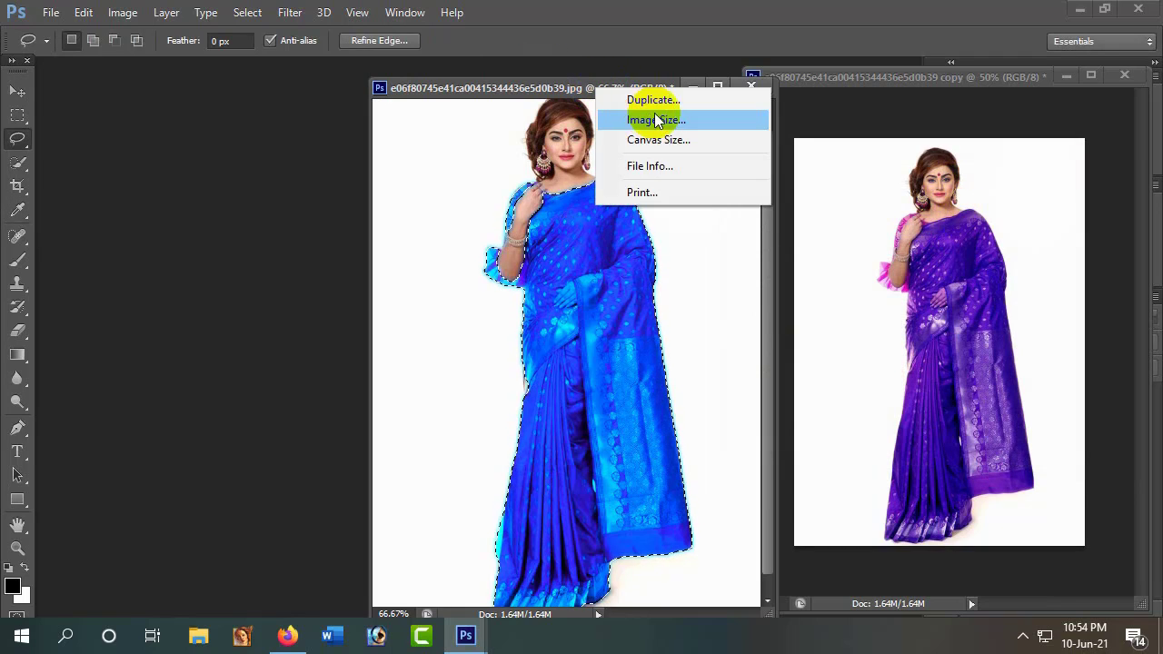
left_click(662, 119)
left_click(733, 212)
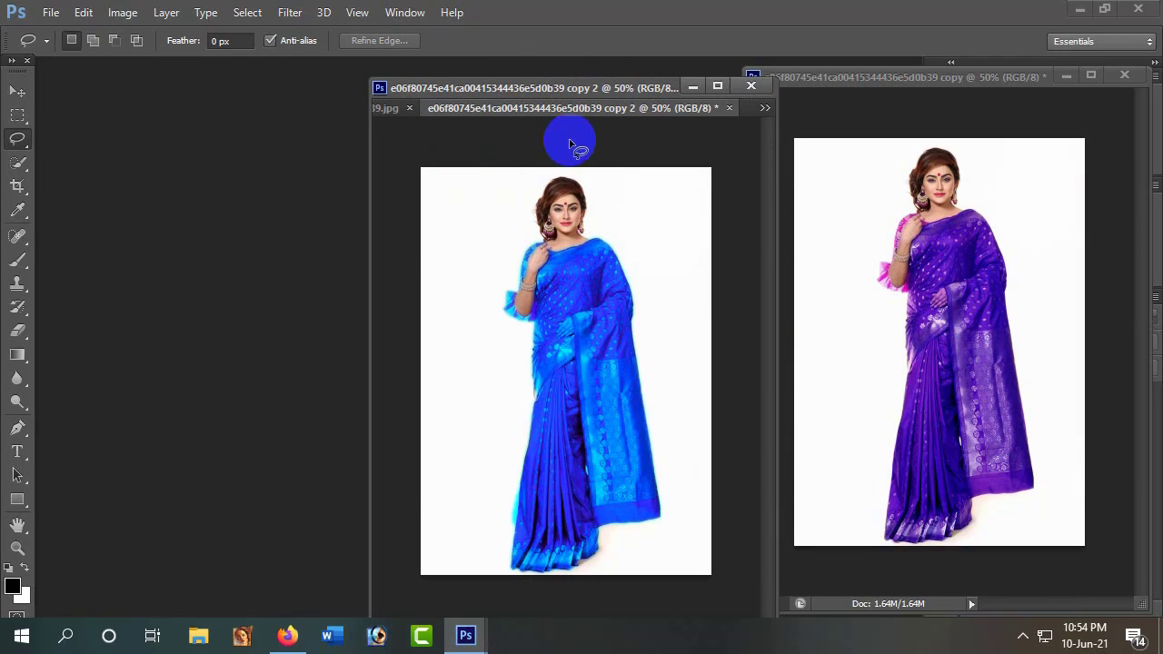
left_click_drag(623, 110, 345, 122)
left_click(599, 93)
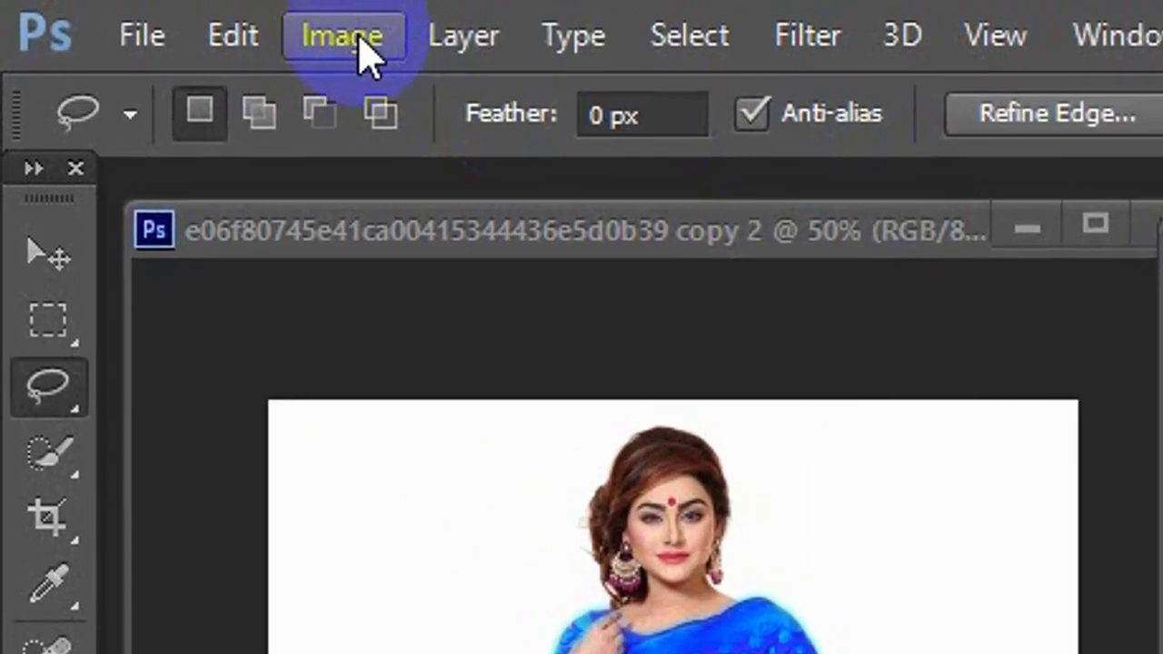
- Start a Black & White adjustment and set the colour sliders to 0
left_click(361, 41)
mouse_move(82, 323)
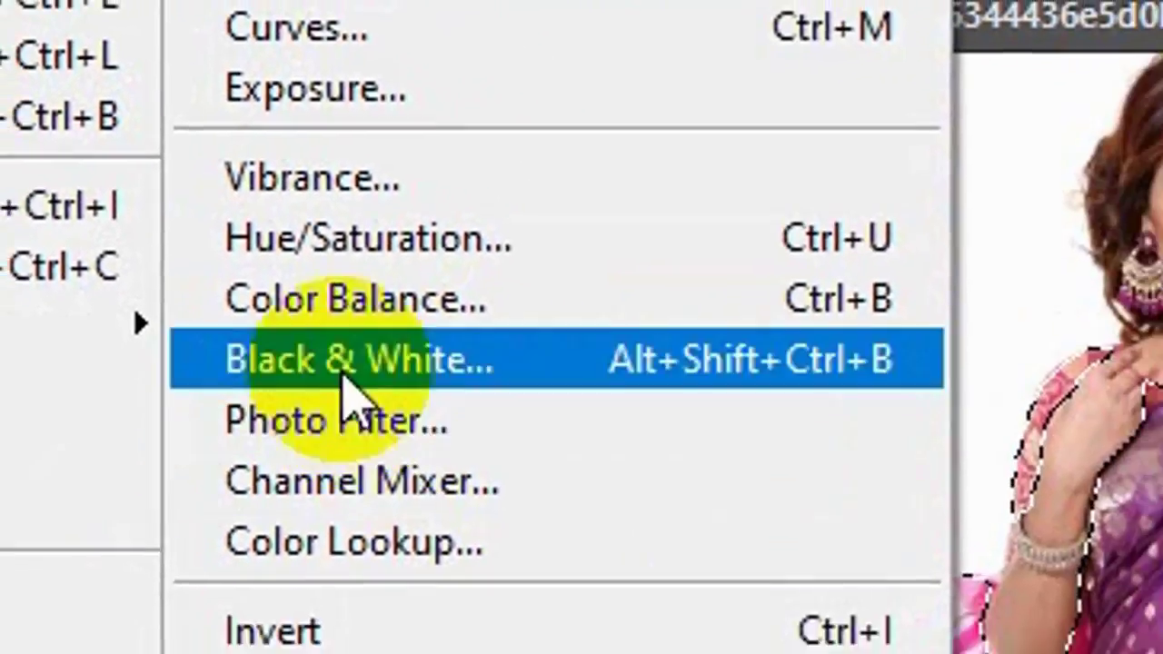
left_click(344, 382)
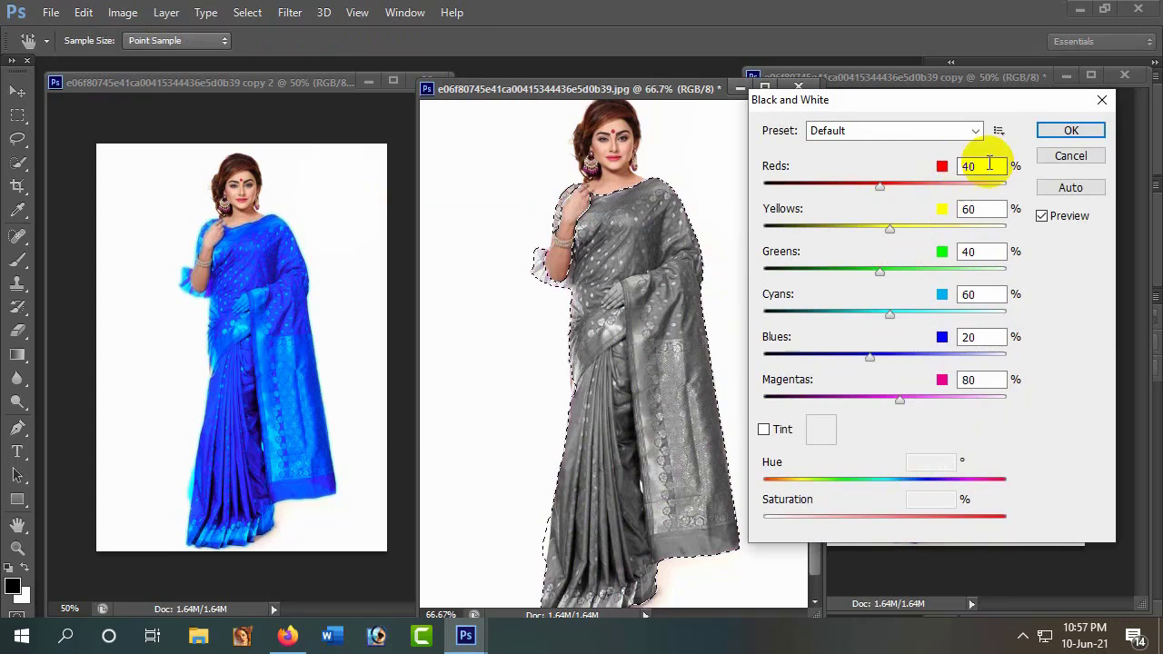
left_click_drag(990, 165, 890, 165)
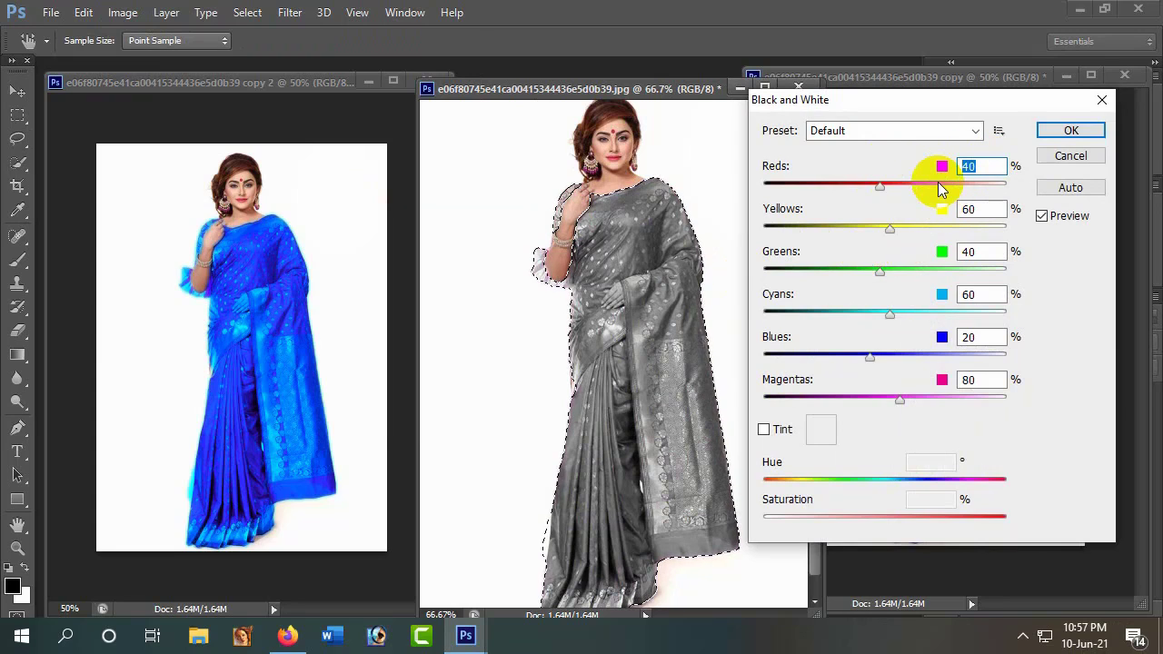
type("0")
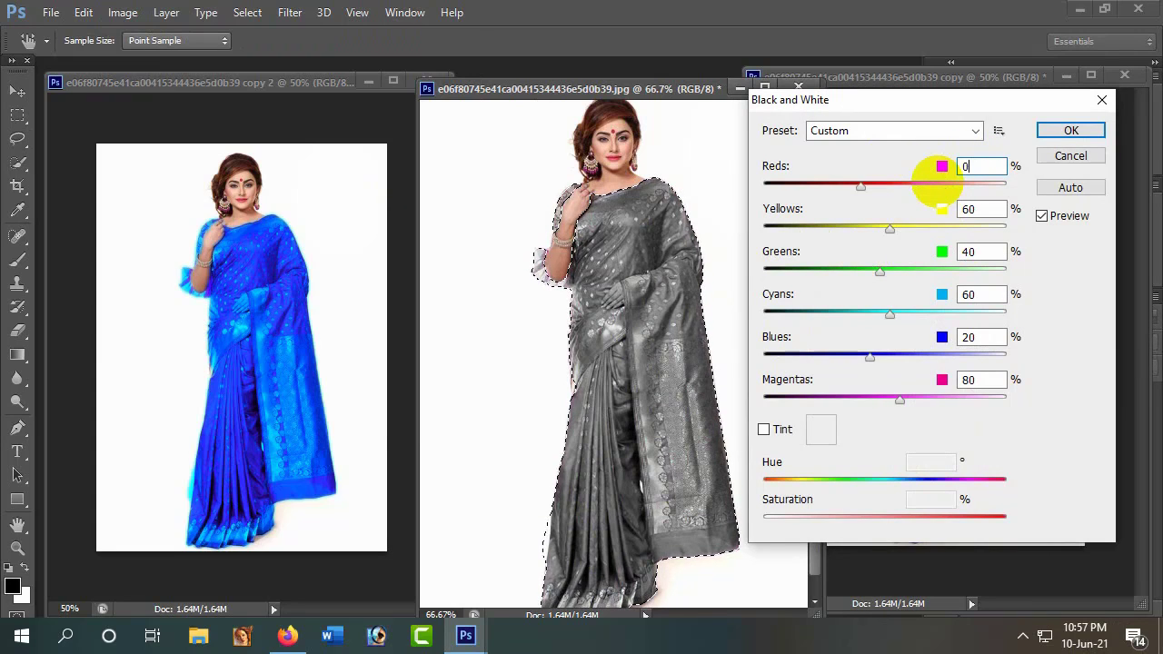
key("Tab")
type("0")
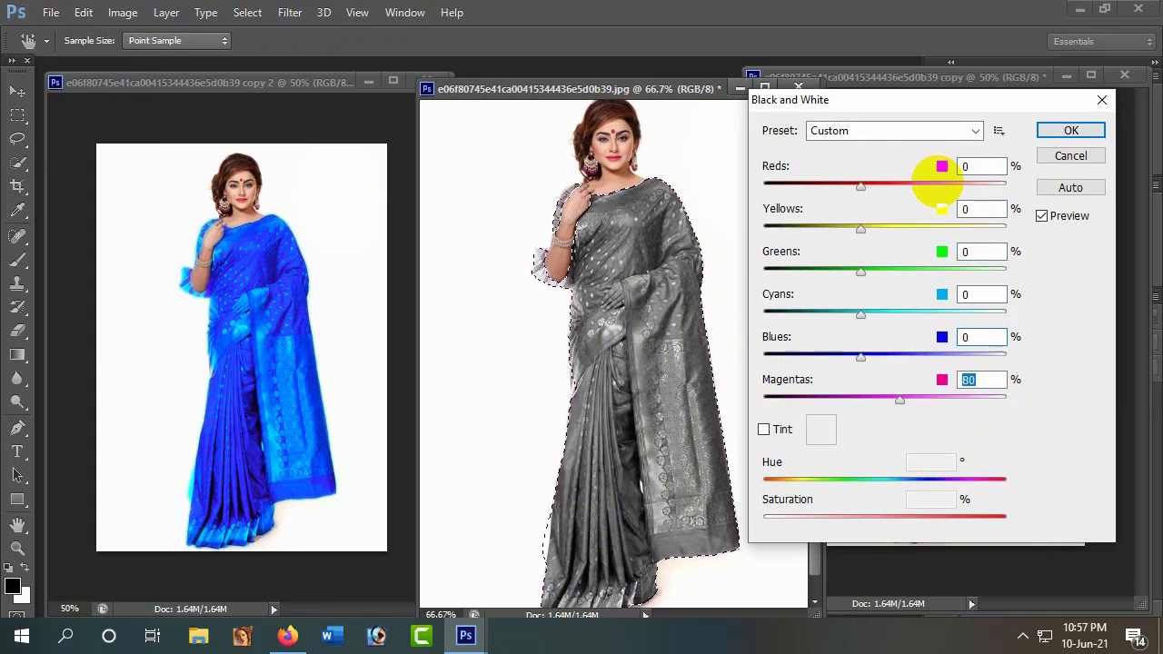
type("0")
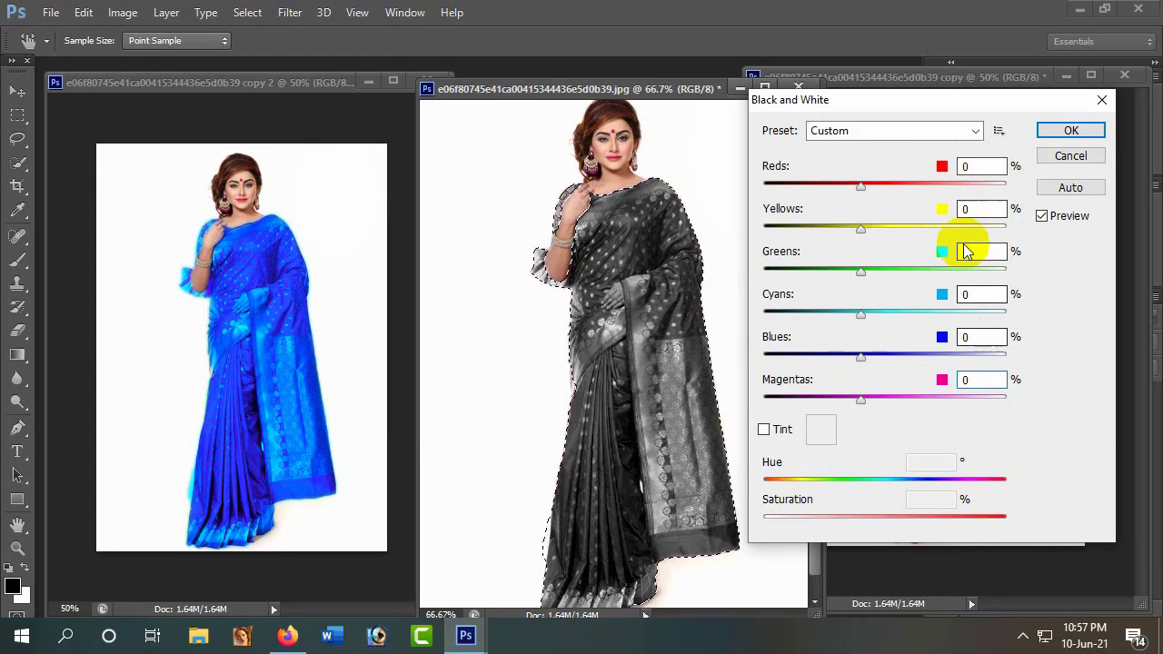
- Enable Tint with hue 359 and saturation 100%, compare, and apply
left_click(764, 430)
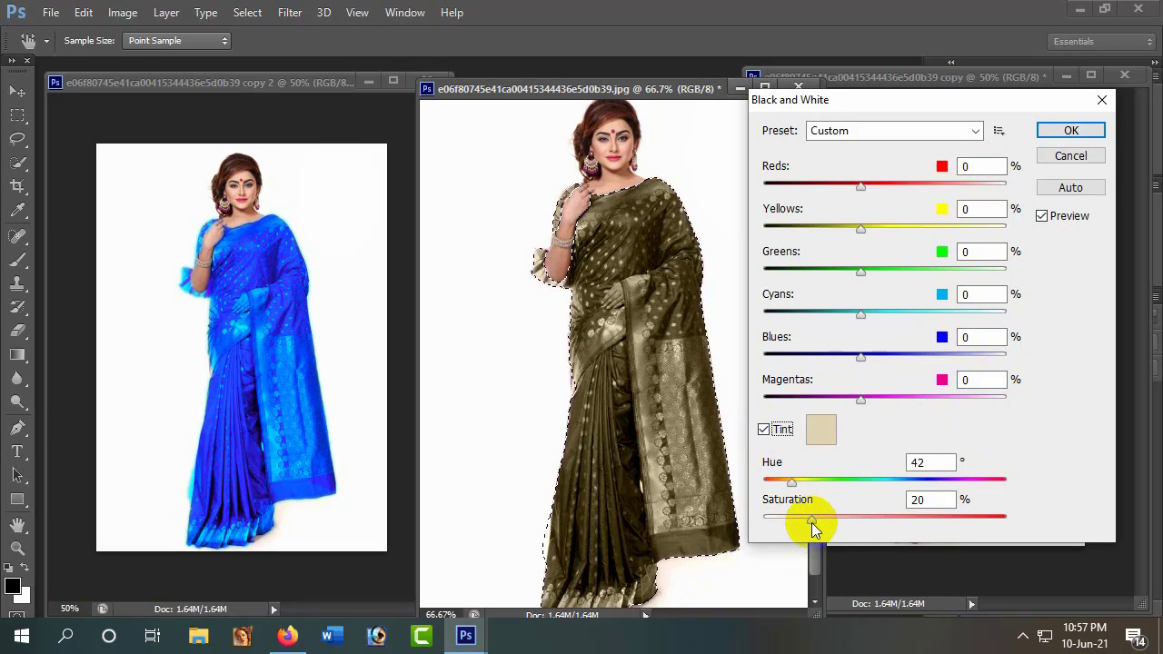
left_click_drag(812, 522, 988, 523)
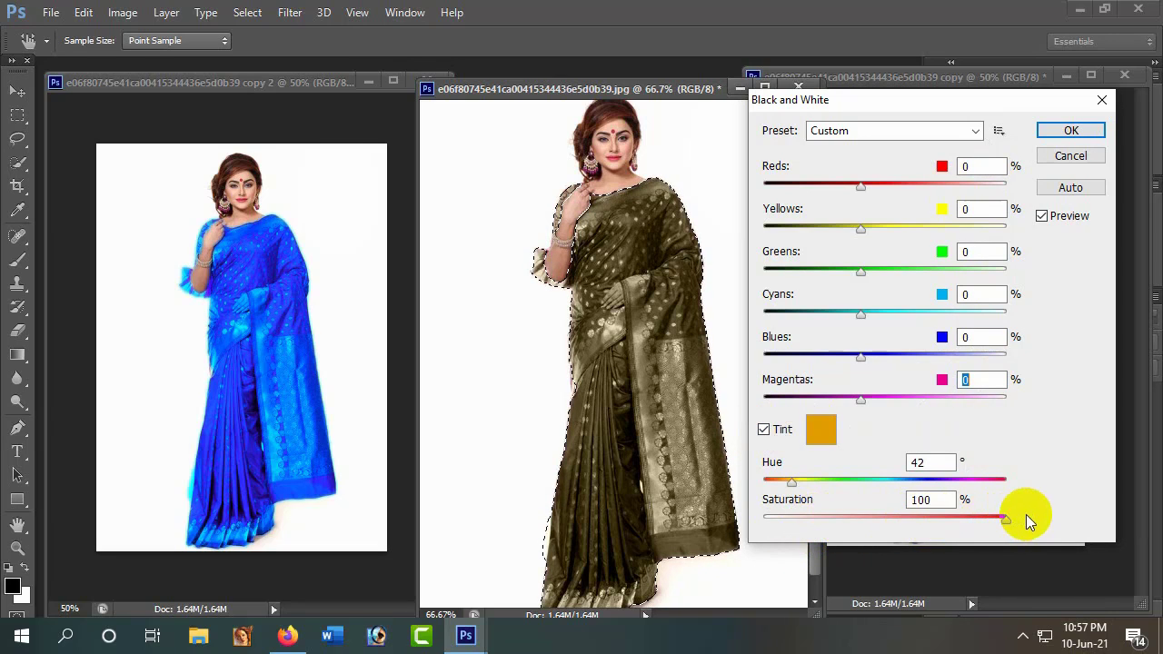
mouse_move(789, 482)
left_mouse_down()
mouse_move(773, 482)
mouse_move(1043, 479)
left_mouse_up()
left_click(889, 482)
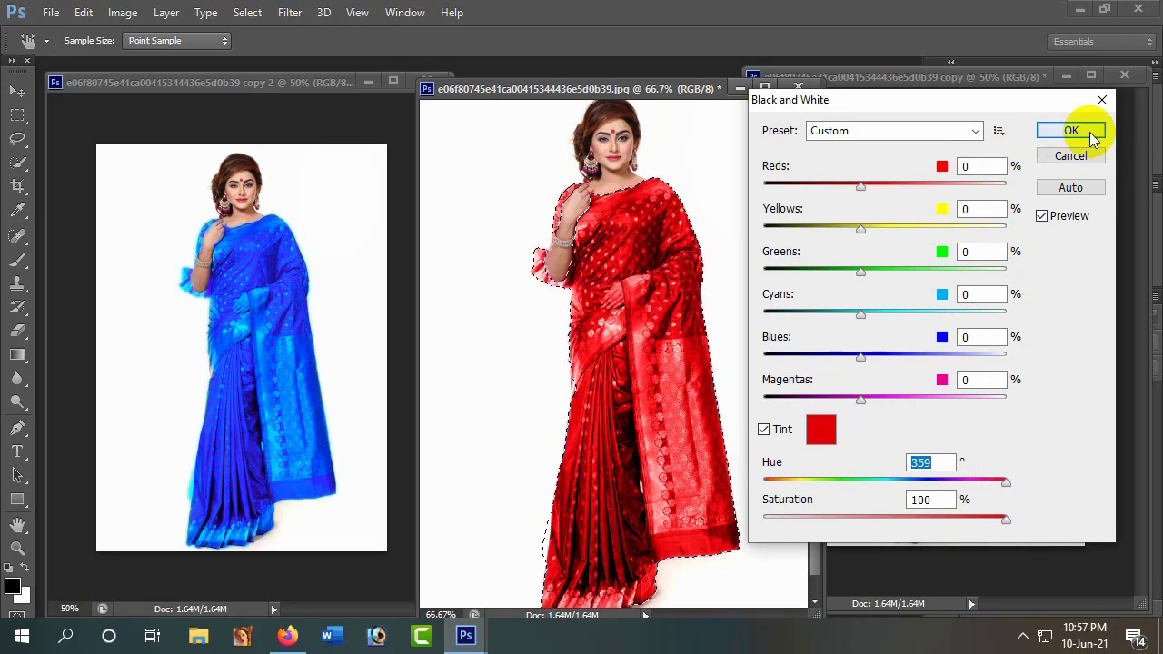
left_click(1042, 218)
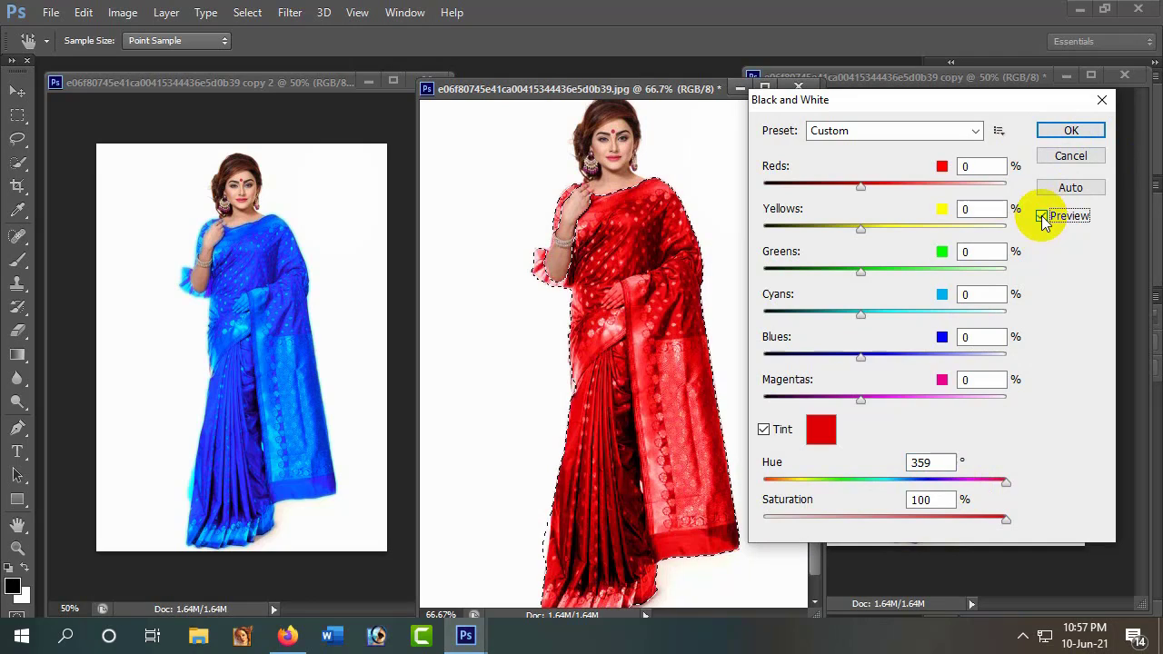
left_click(1043, 218)
left_click(1070, 130)
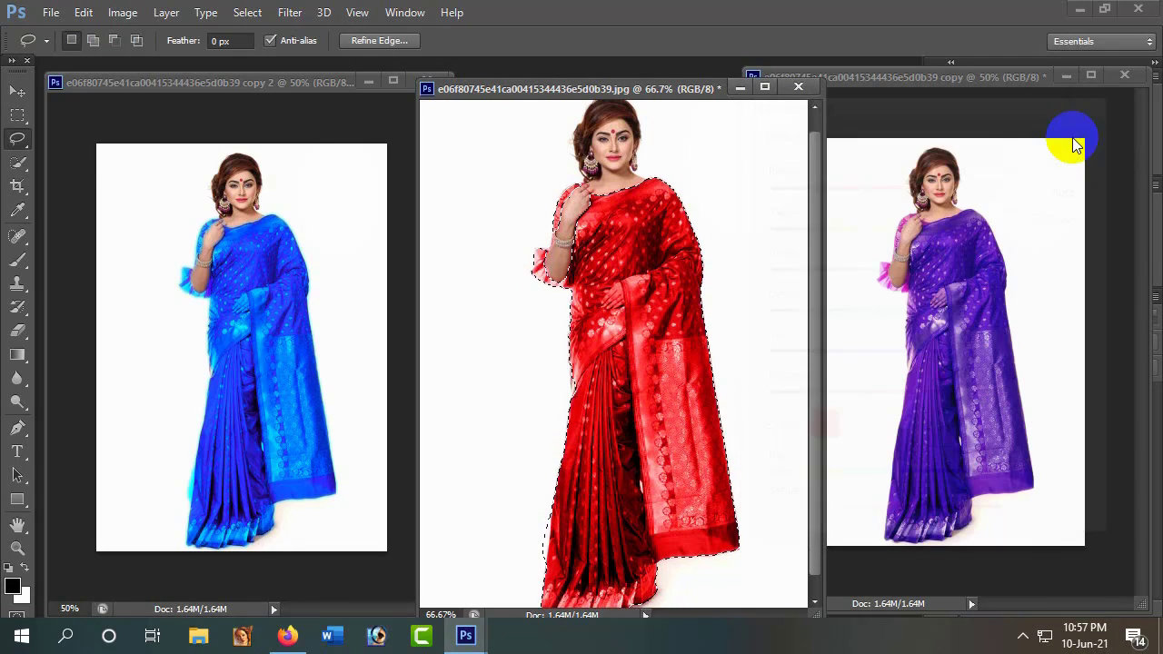
- Duplicate the red saree image as 'copy 3' and move its floating window right
right_click(662, 88)
left_click(701, 101)
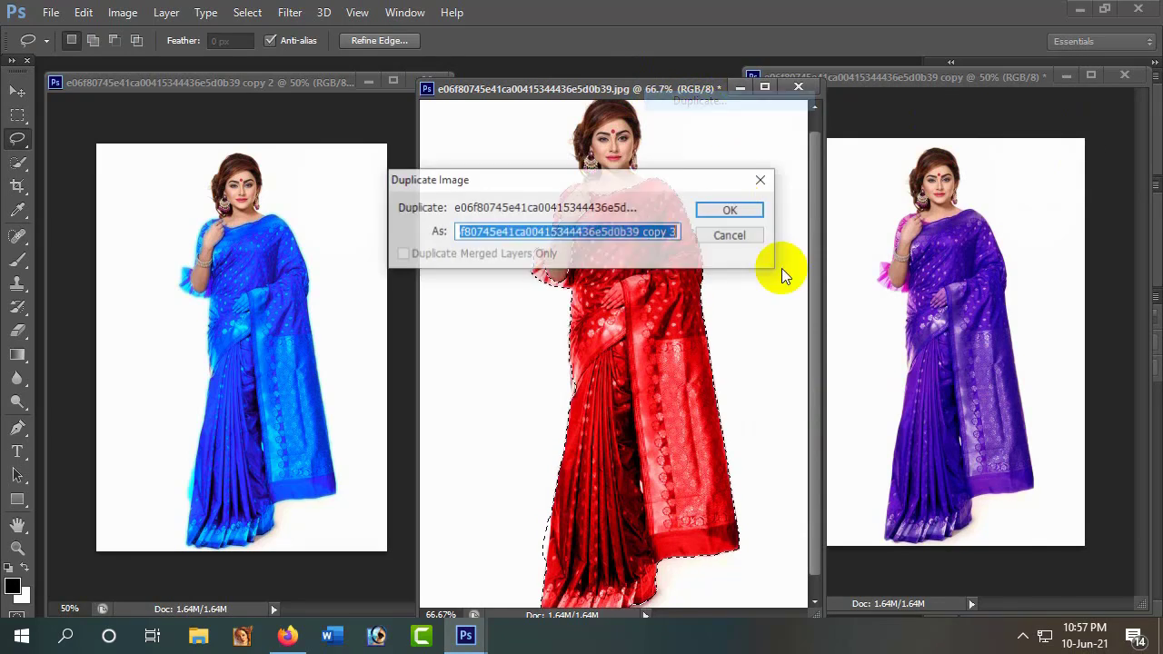
left_click(732, 209)
left_click_drag(673, 141, 675, 130)
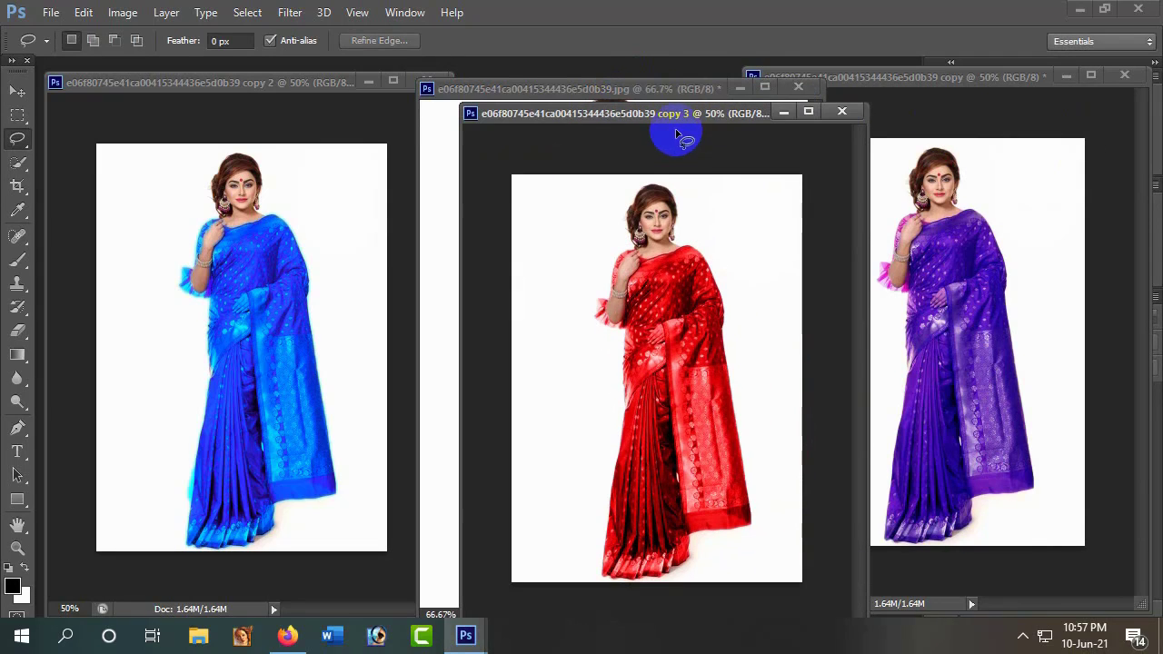
left_click(675, 129)
left_click(554, 278)
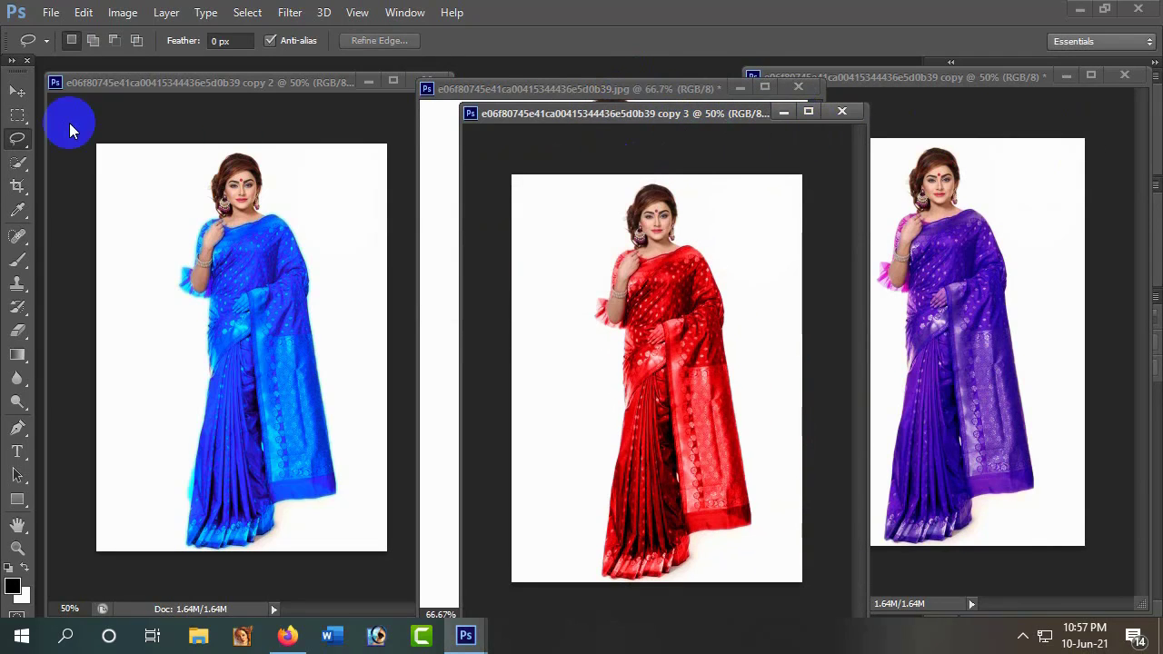
left_click(17, 91)
left_click_drag(693, 124, 954, 127)
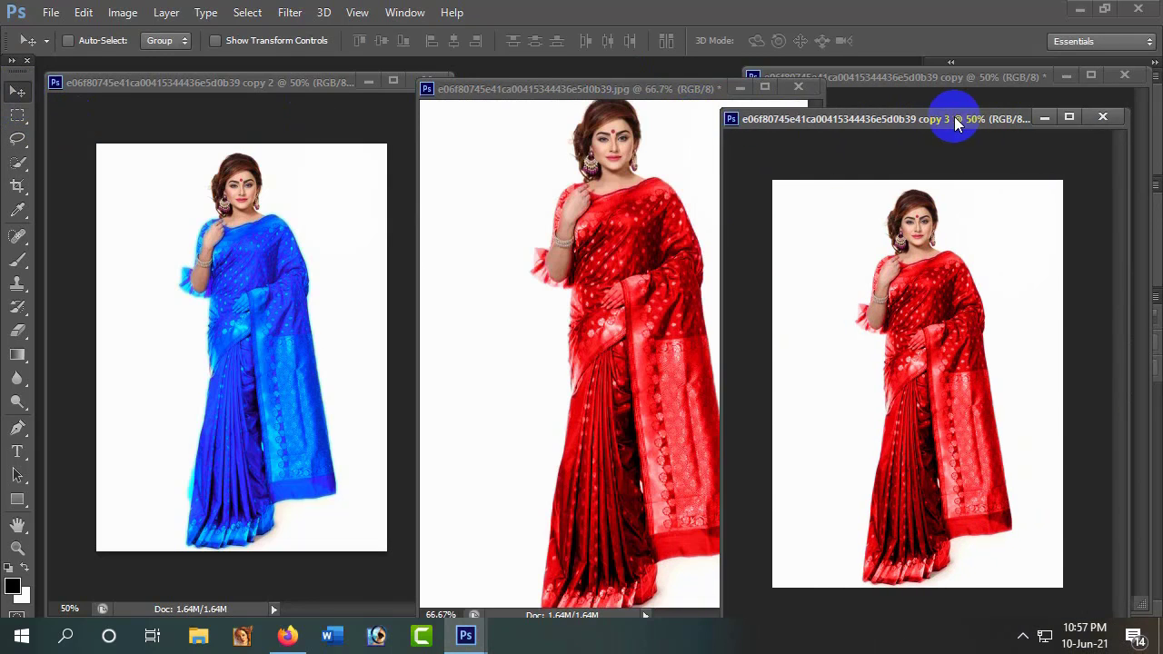
left_click(617, 209)
- Start a Black & White adjustment with Tint on, entering 0 in the first channel fields
left_click(126, 16)
mouse_move(150, 58)
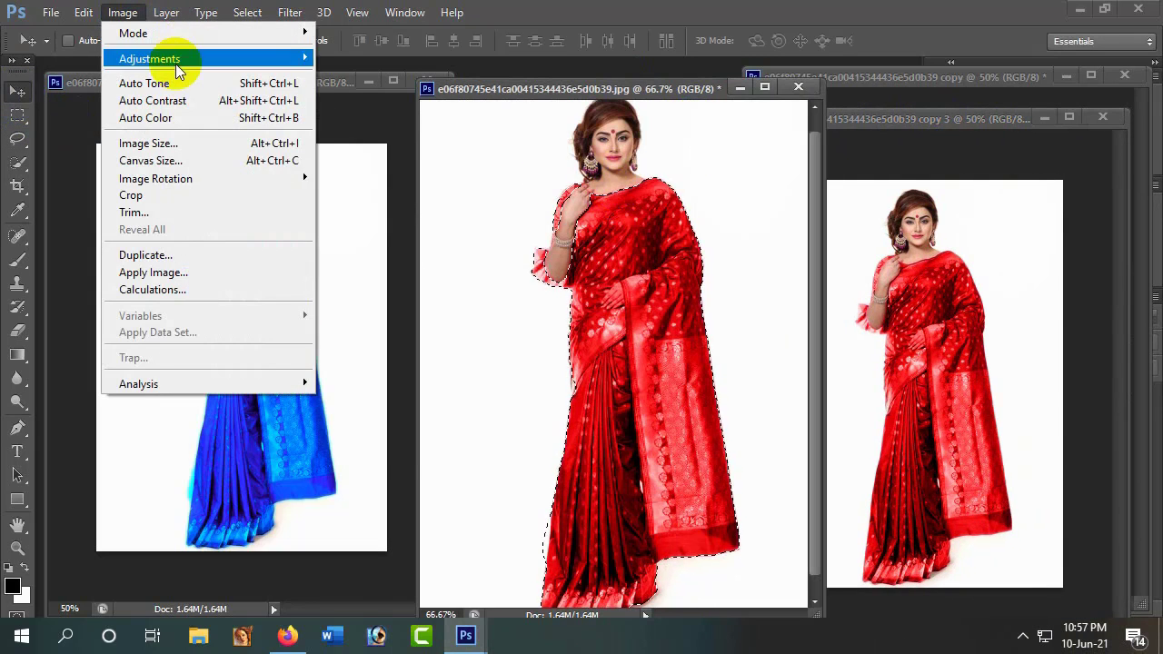
left_click(393, 187)
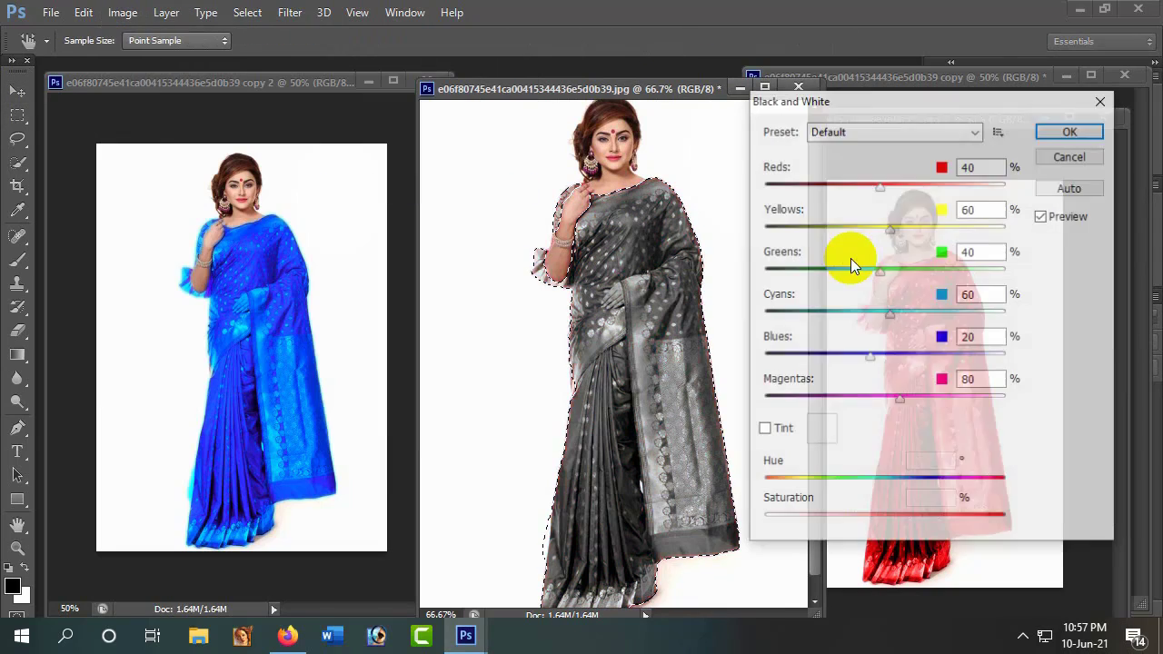
left_click(764, 429)
left_click(980, 168)
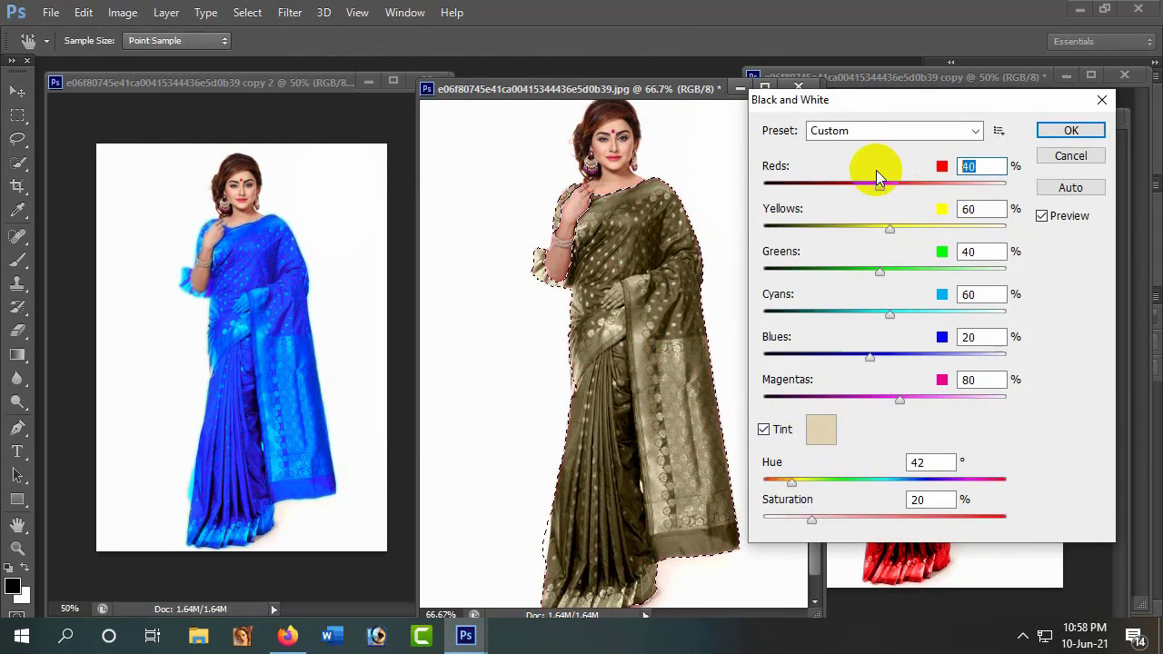
key("0")
key("Tab")
key("0")
key("Tab")
key("0")
key("Tab")
key("0")
key("Tab")
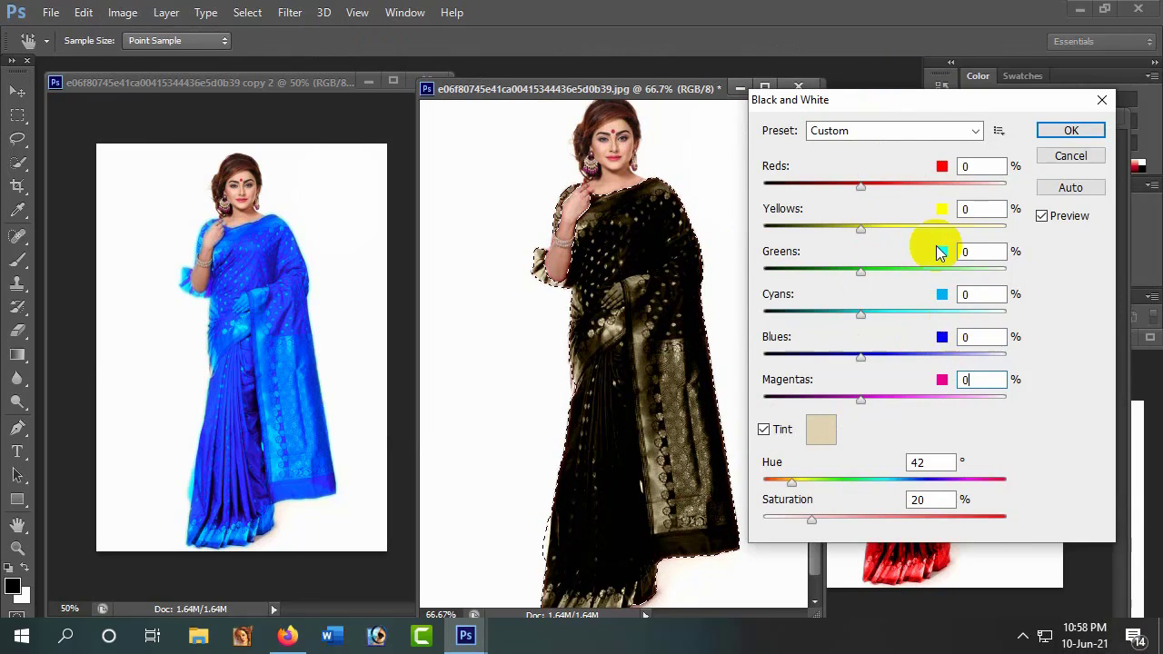
- Move the dialog aside, compare the preview, and raise tint saturation to 100
mouse_move(967, 101)
left_mouse_down()
mouse_move(1005, 253)
mouse_move(923, 390)
left_mouse_up()
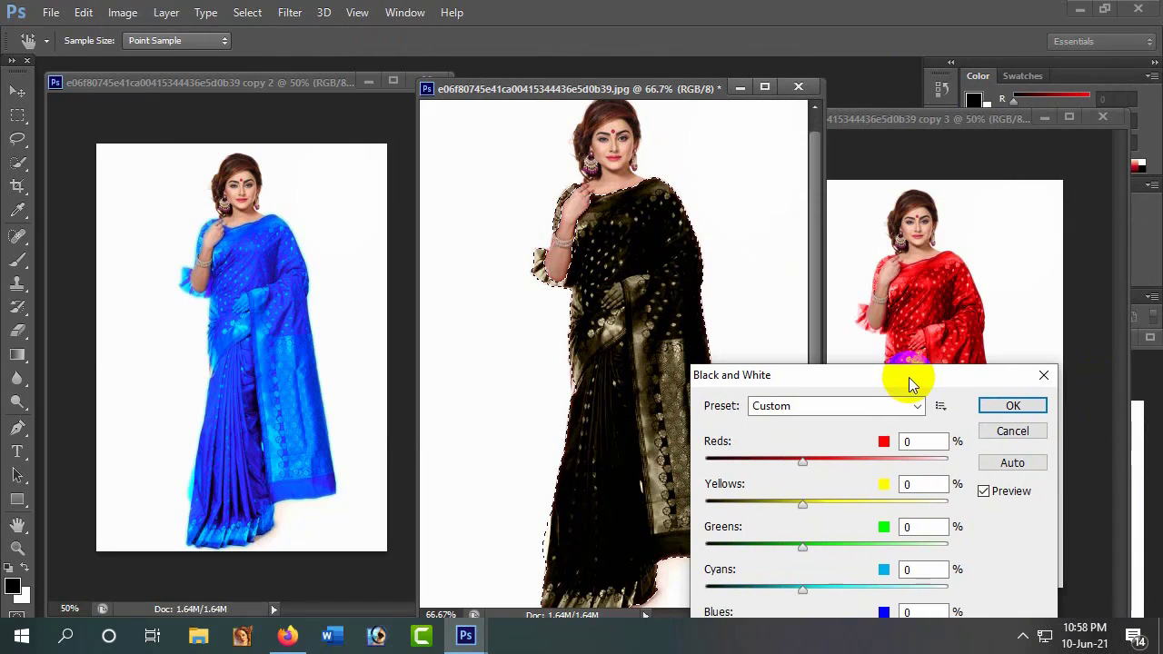
left_click(984, 492)
left_click(984, 492)
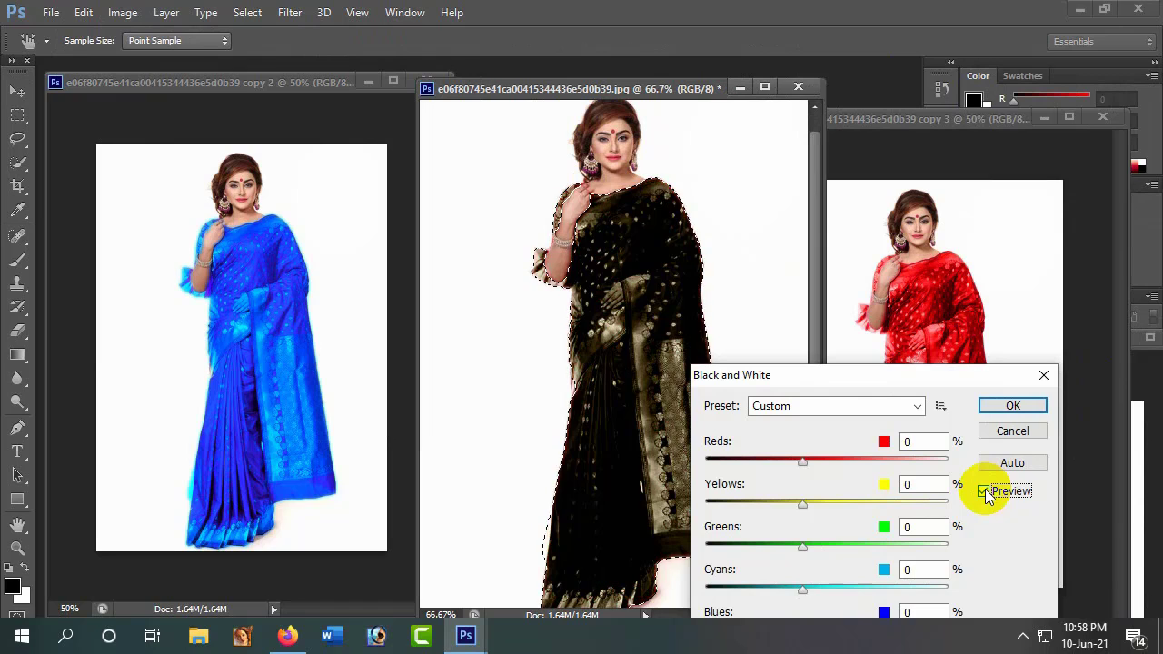
mouse_move(925, 378)
left_mouse_down()
mouse_move(957, 192)
mouse_move(954, 87)
left_mouse_up()
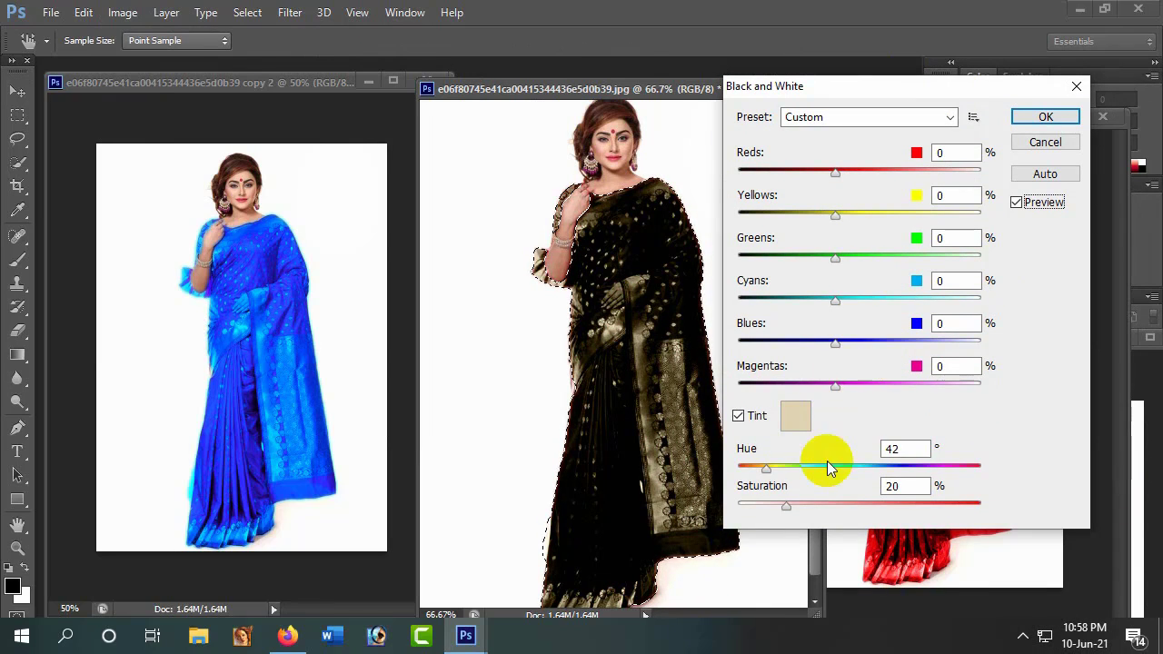
left_click_drag(768, 468, 1004, 503)
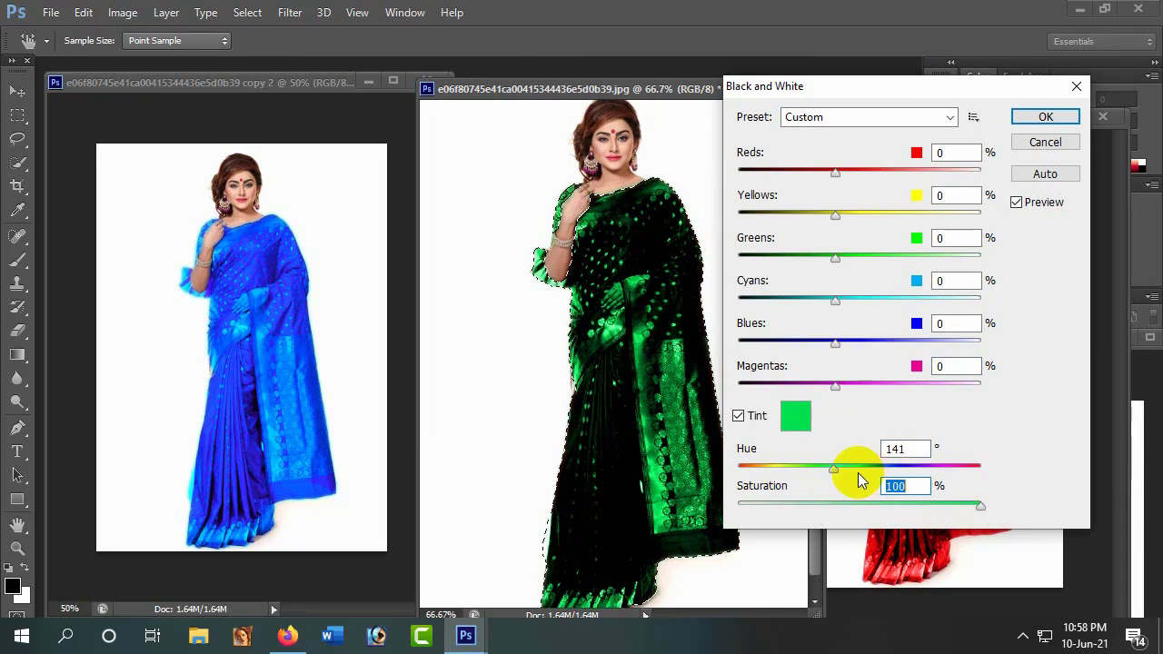
left_click_drag(805, 470, 978, 469)
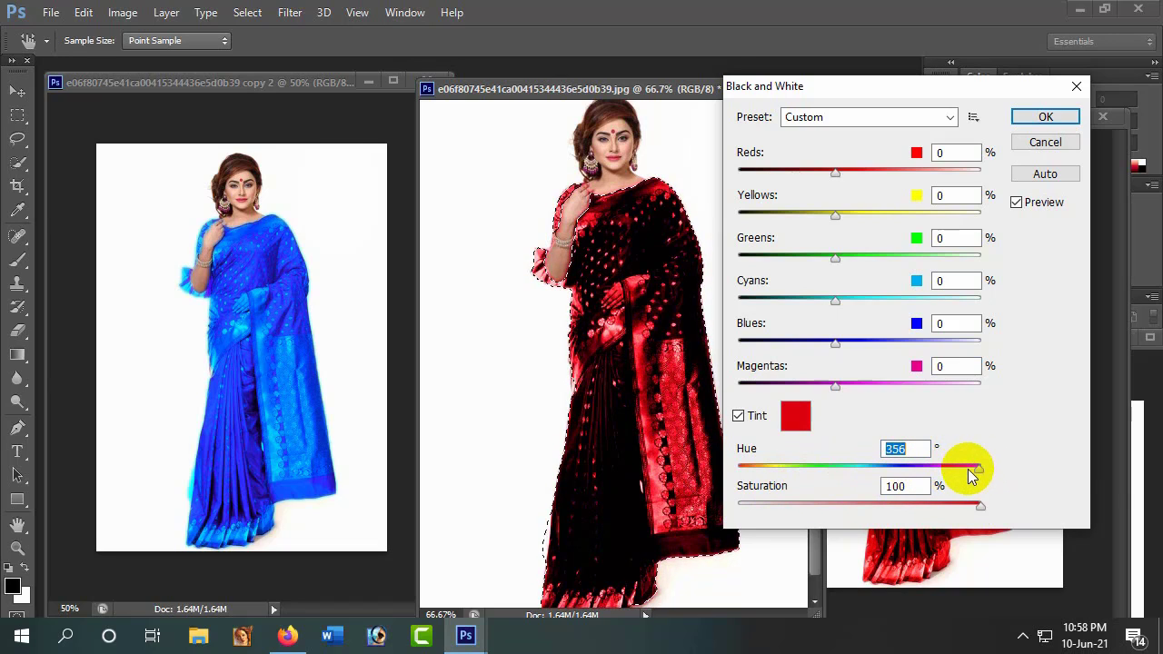
left_click(847, 505)
left_click_drag(840, 507, 828, 505)
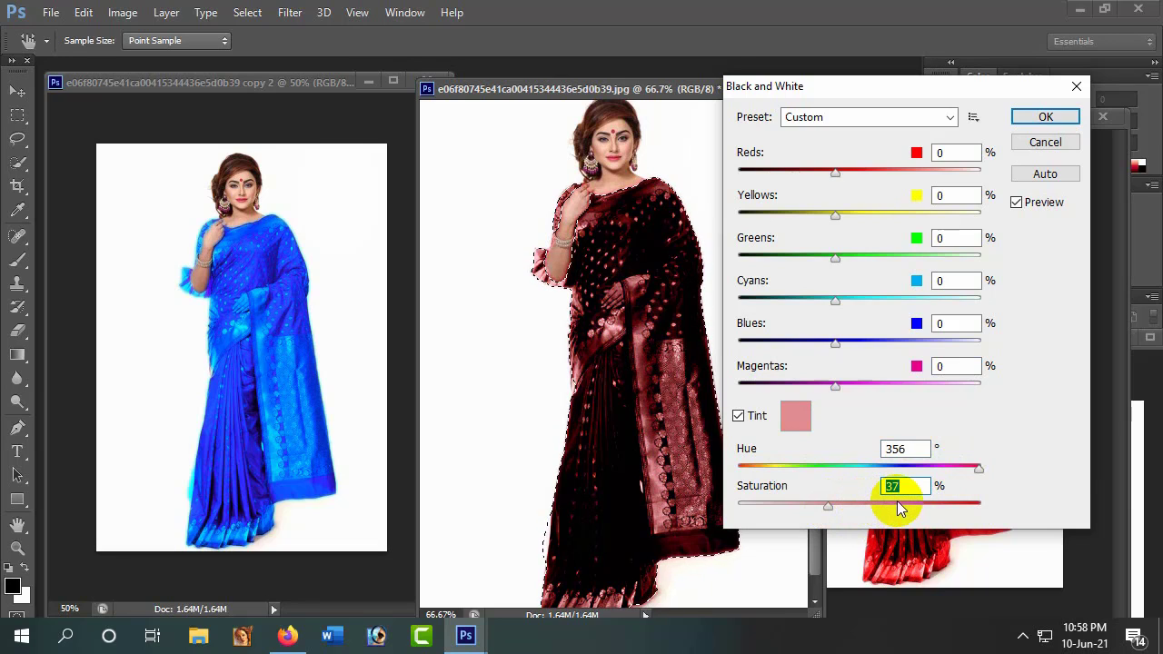
left_click_drag(897, 501, 1032, 501)
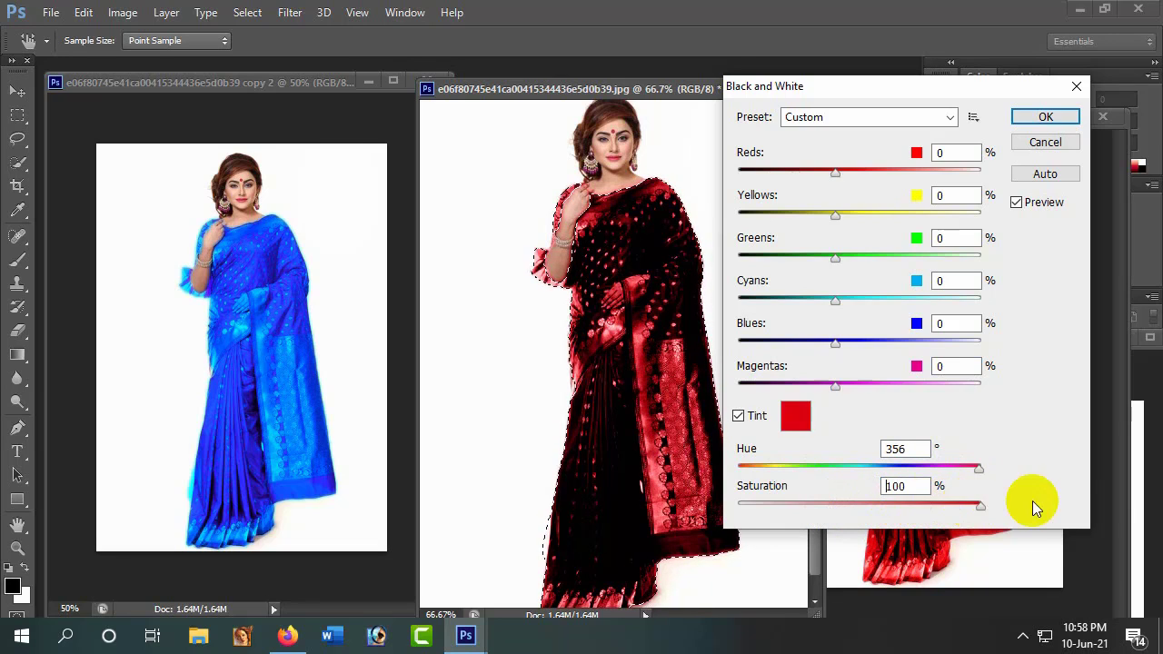
left_click_drag(821, 469, 722, 469)
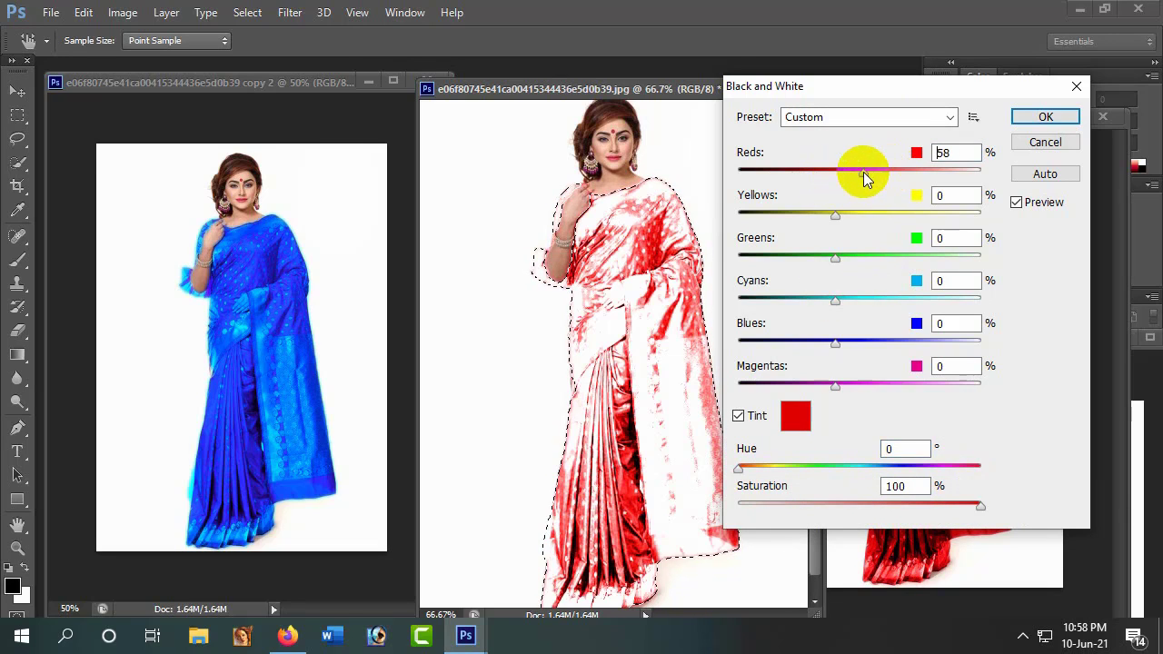
- Set Reds 58, Greens 131 and tint hue 297 for magenta, then apply
left_click_drag(843, 174, 864, 171)
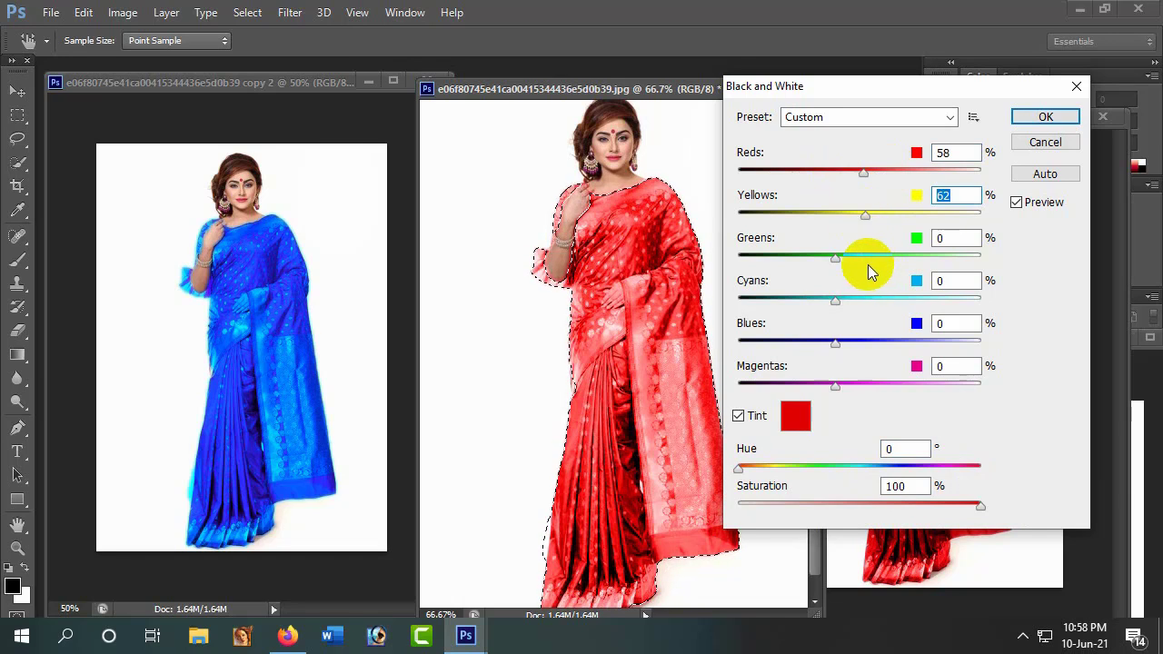
left_click_drag(868, 265, 899, 256)
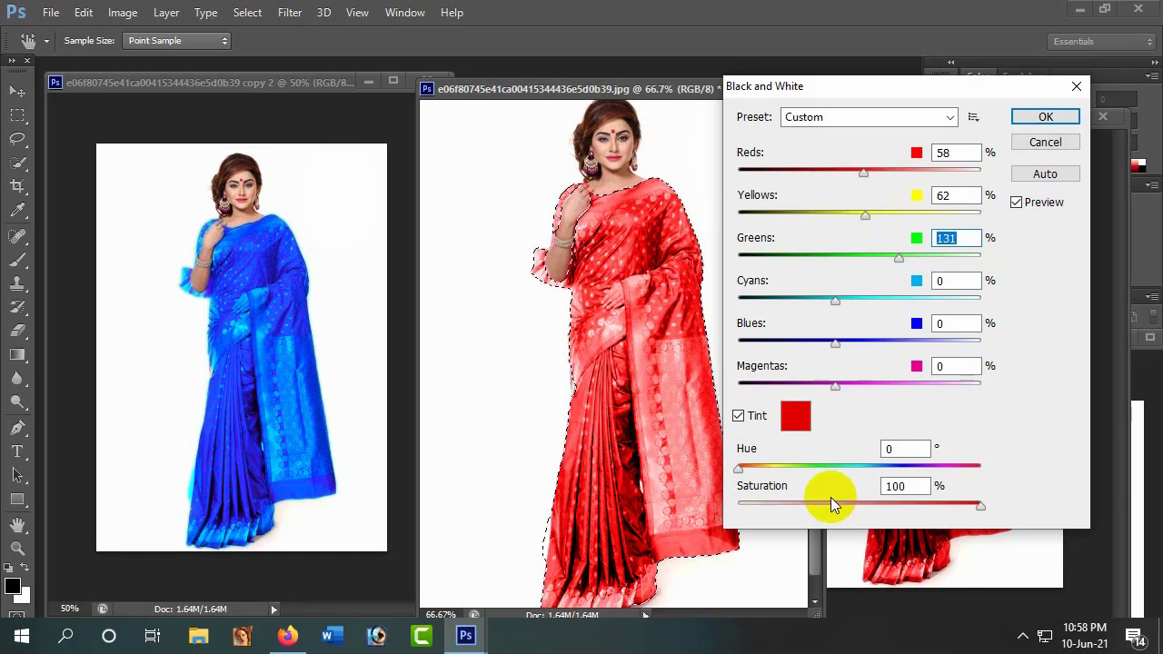
left_click_drag(834, 468, 987, 469)
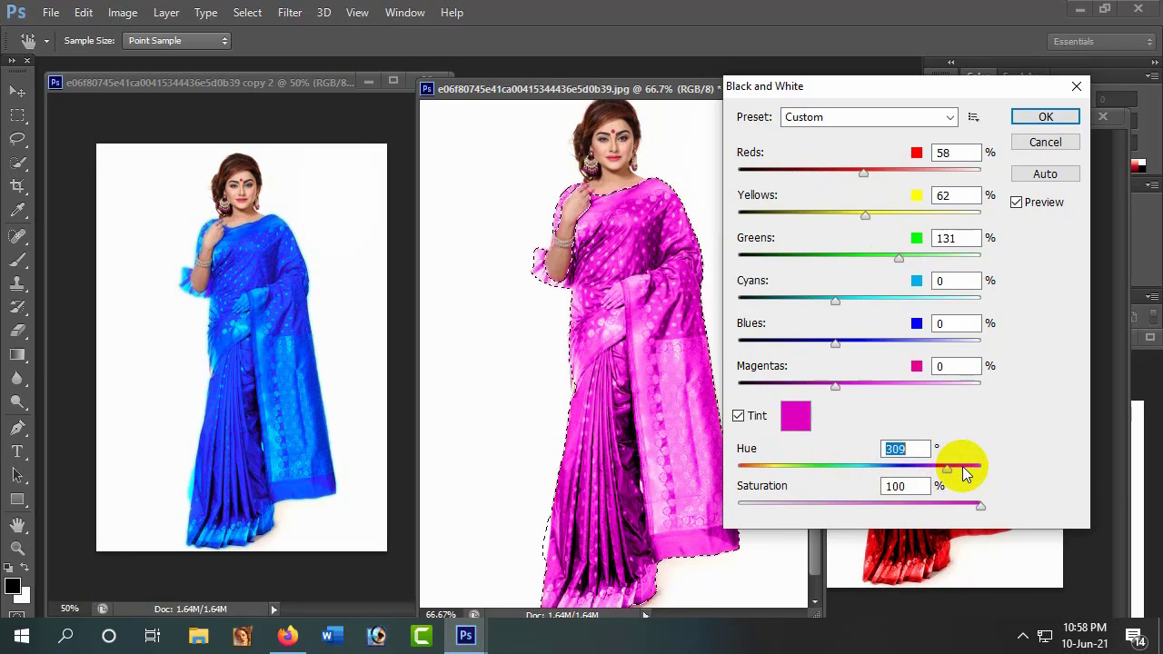
left_click(893, 469)
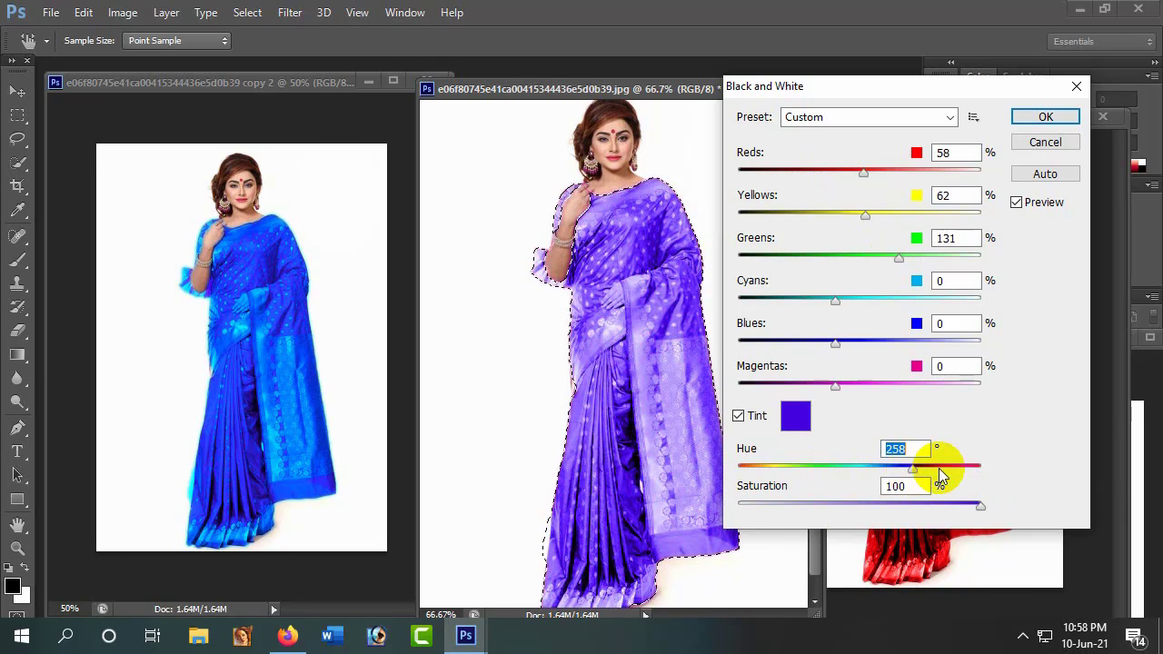
left_click(938, 468)
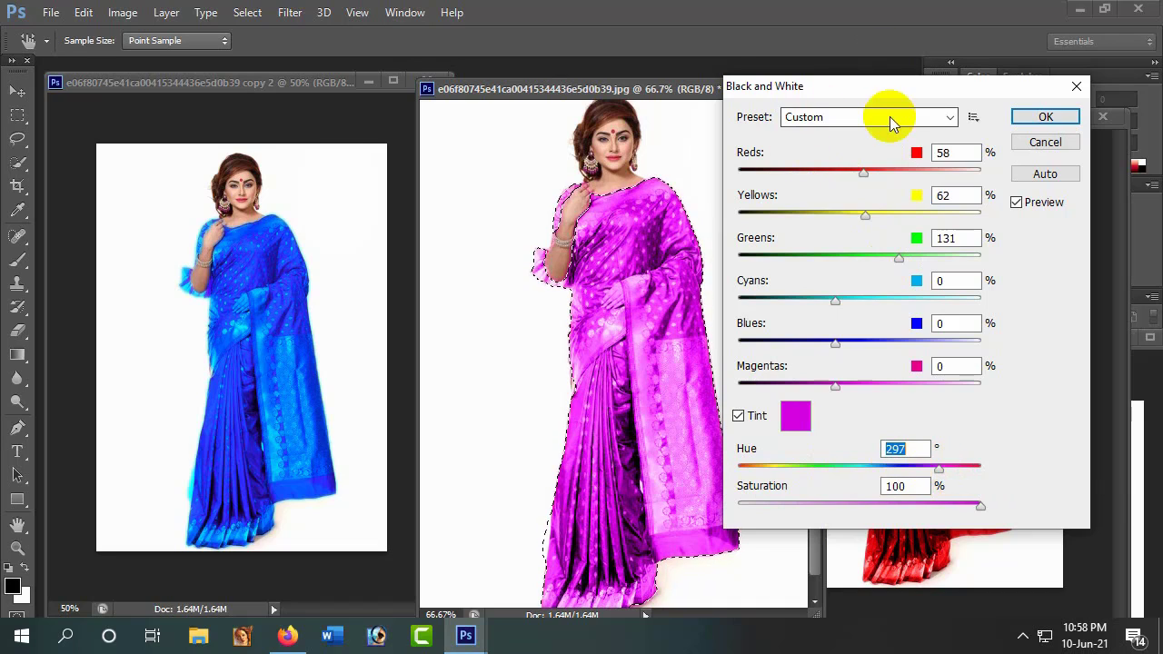
left_click_drag(903, 83, 852, 110)
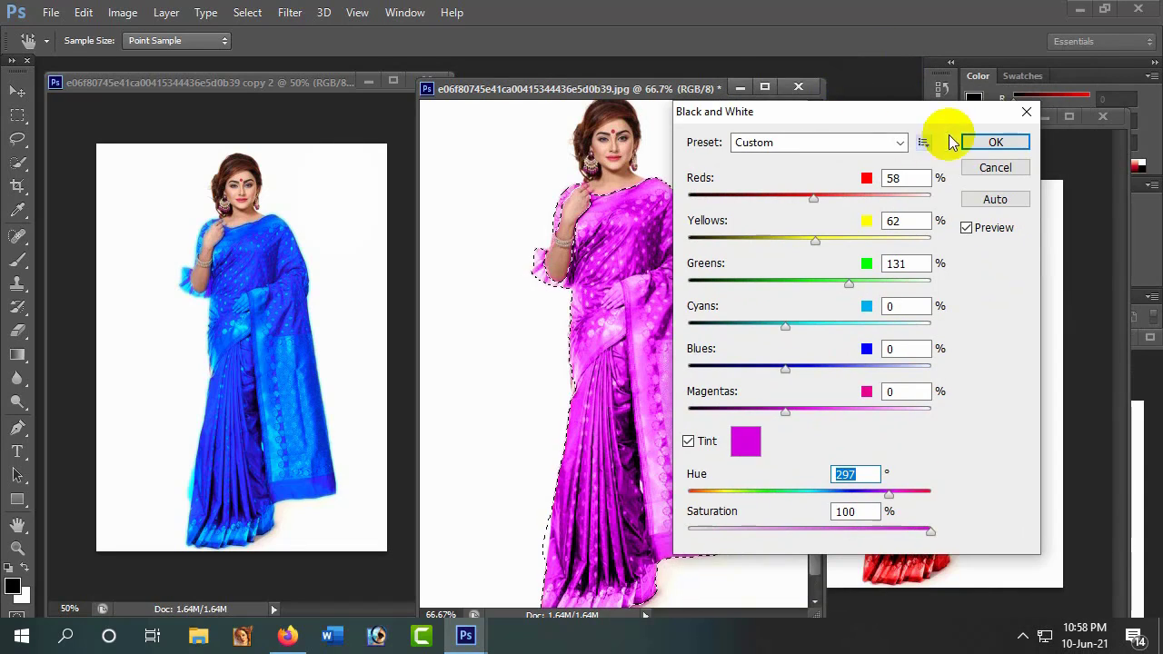
left_click(990, 142)
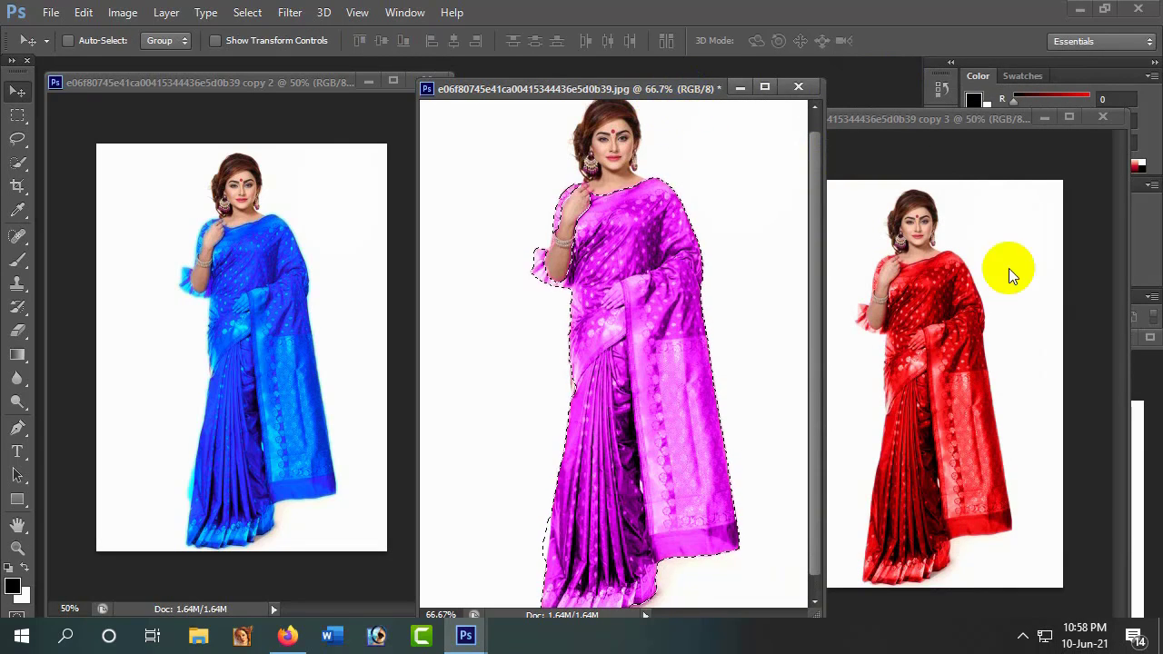
- Move the red copy window further right and float the purple copy in its own window
left_click(875, 120)
left_click_drag(875, 125, 1034, 122)
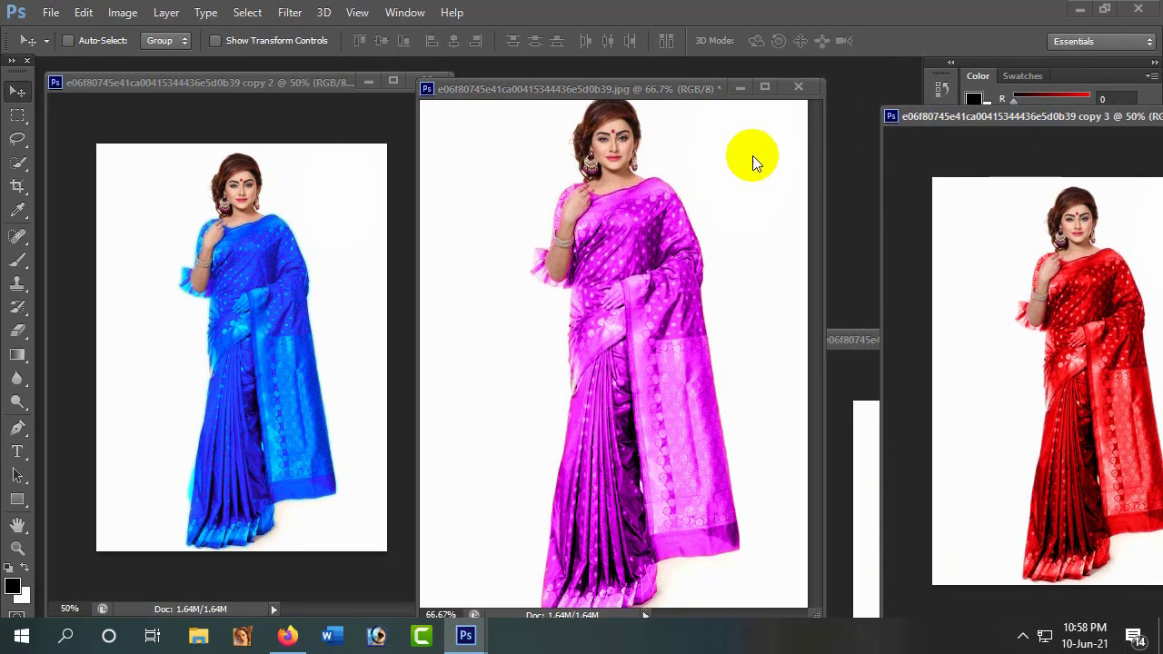
mouse_move(843, 369)
left_mouse_down()
mouse_move(947, 355)
mouse_move(507, 290)
mouse_move(449, 305)
mouse_move(910, 95)
left_mouse_up()
- Move the magenta and purple copy windows leftward into a row
left_click(554, 109)
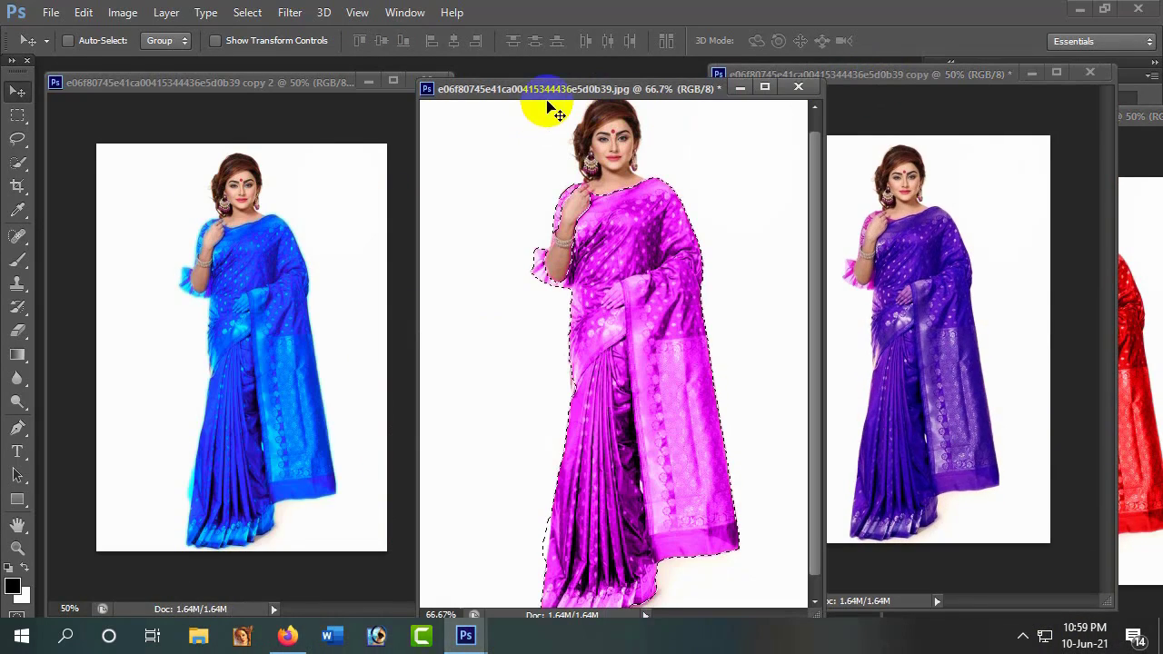
left_click_drag(465, 91, 378, 98)
left_click(821, 208)
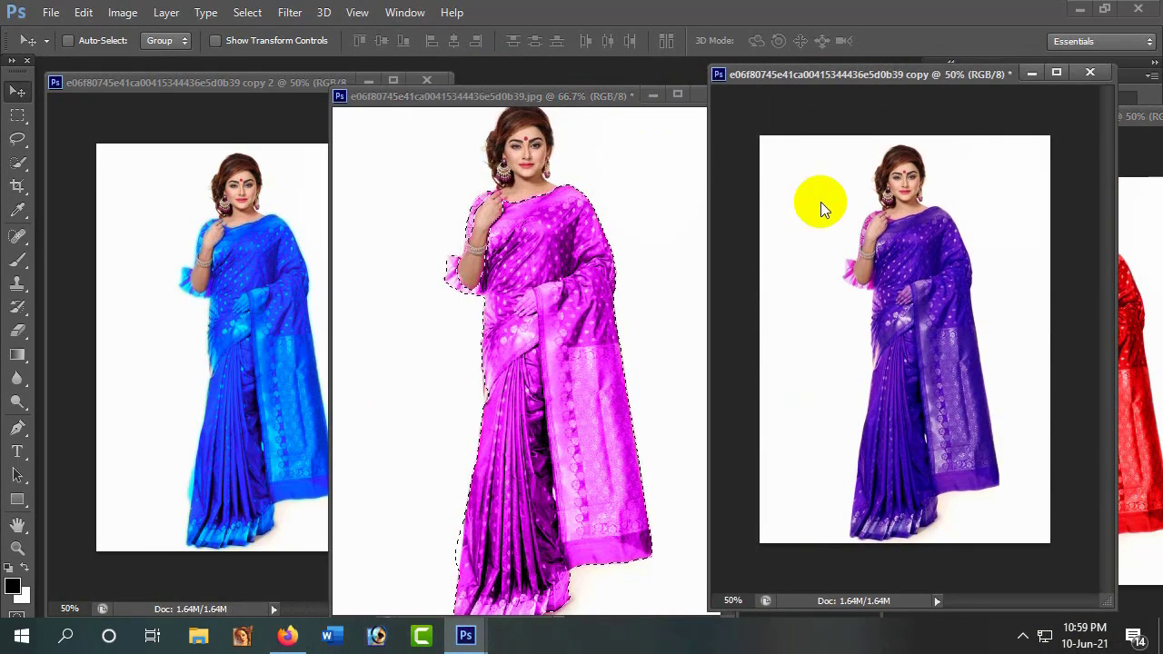
mouse_move(904, 77)
left_mouse_down()
mouse_move(829, 110)
mouse_move(841, 98)
mouse_move(827, 94)
left_mouse_up()
left_click(1072, 194)
left_click(845, 188)
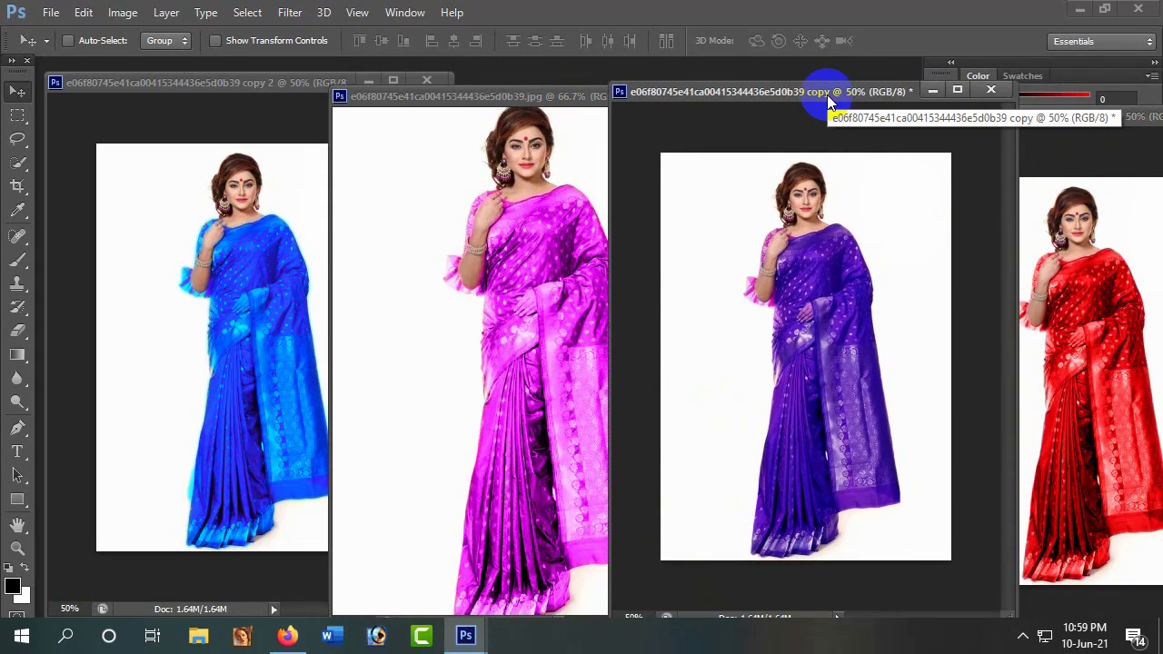
- Zoom the purple copy to 66.7% and resize the purple and magenta windows to fit side by side
key("ctrl+plus")
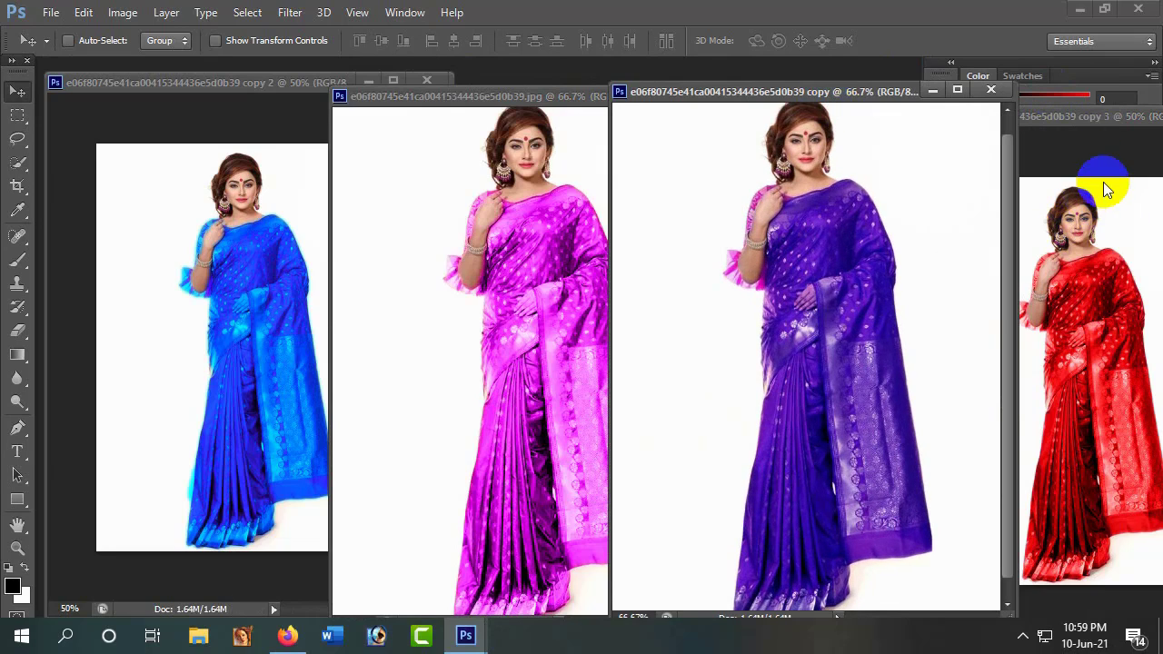
left_click(1093, 125)
left_click(743, 91)
left_click_drag(1015, 229, 915, 229)
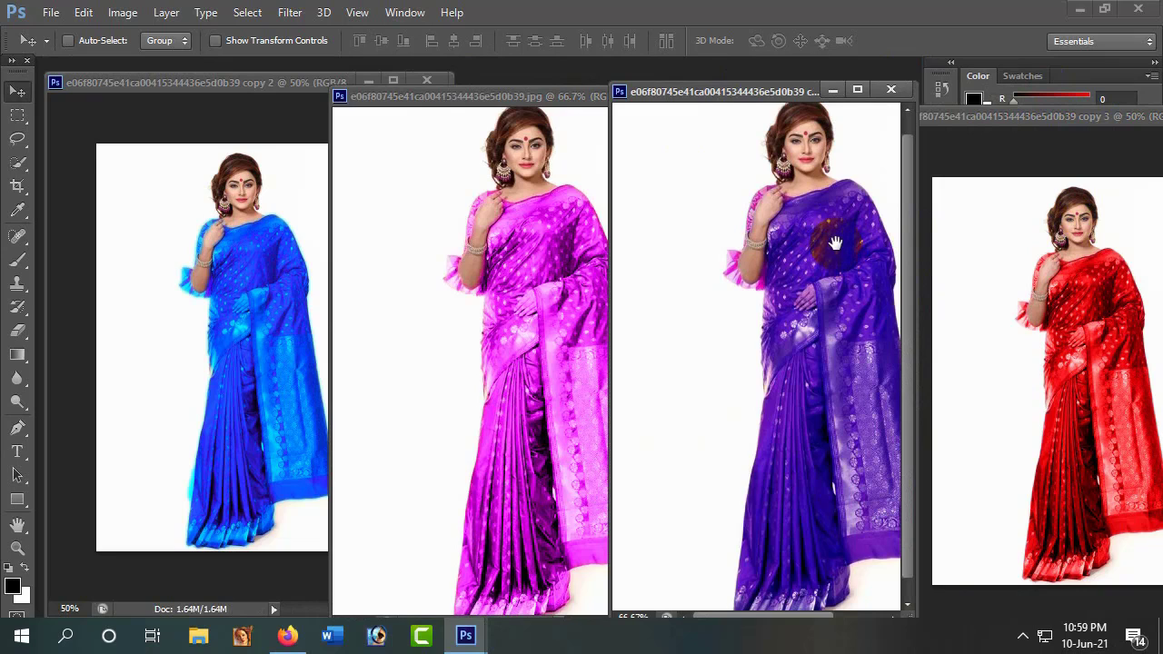
left_click_drag(835, 243, 774, 243)
left_click(473, 227)
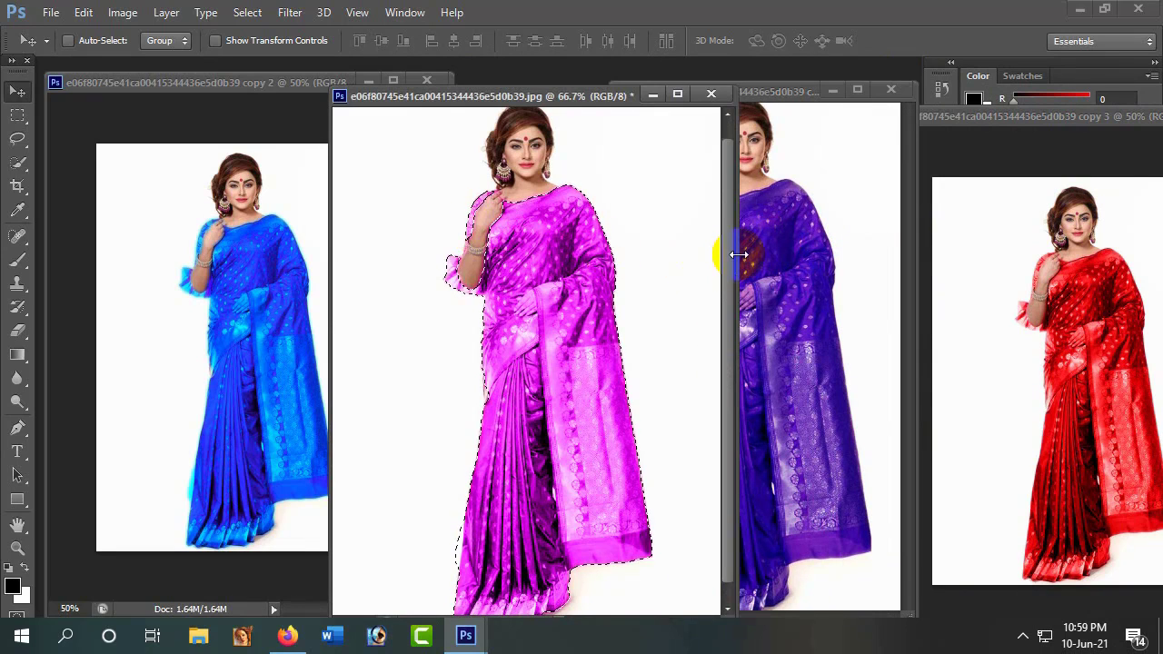
left_click(740, 262)
left_click(574, 230)
left_click_drag(737, 242, 647, 243)
left_click_drag(579, 258, 532, 258)
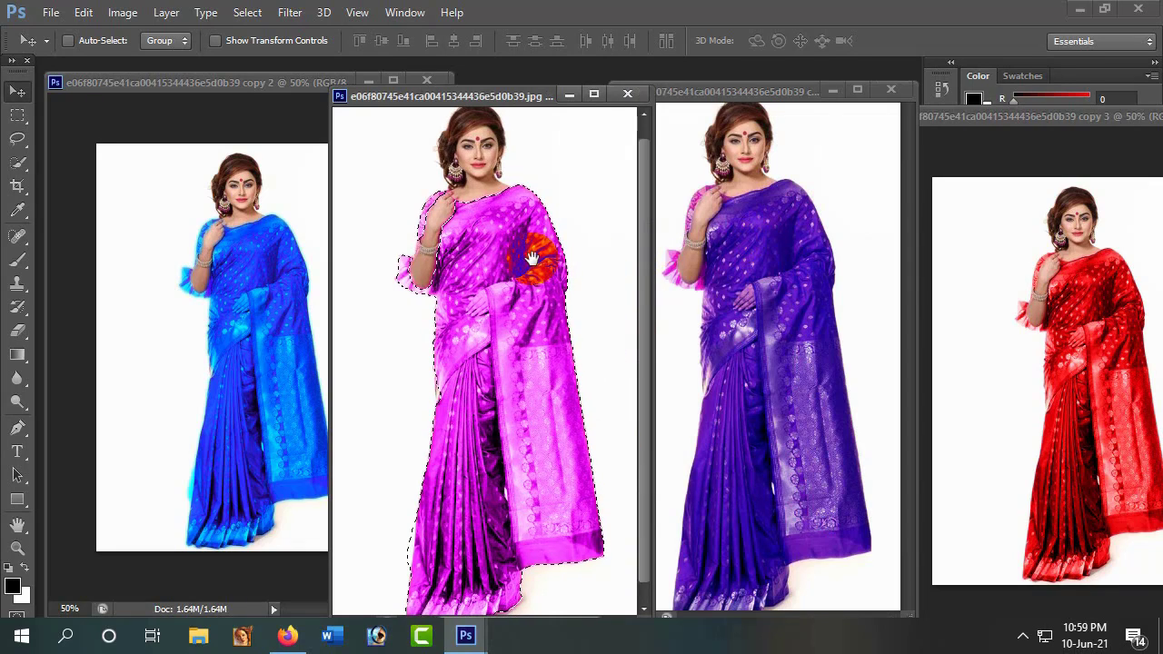
- Zoom the red copy to 66.7% and place its window beside the widened purple one
left_click(844, 273)
left_click_drag(1067, 115, 1019, 90)
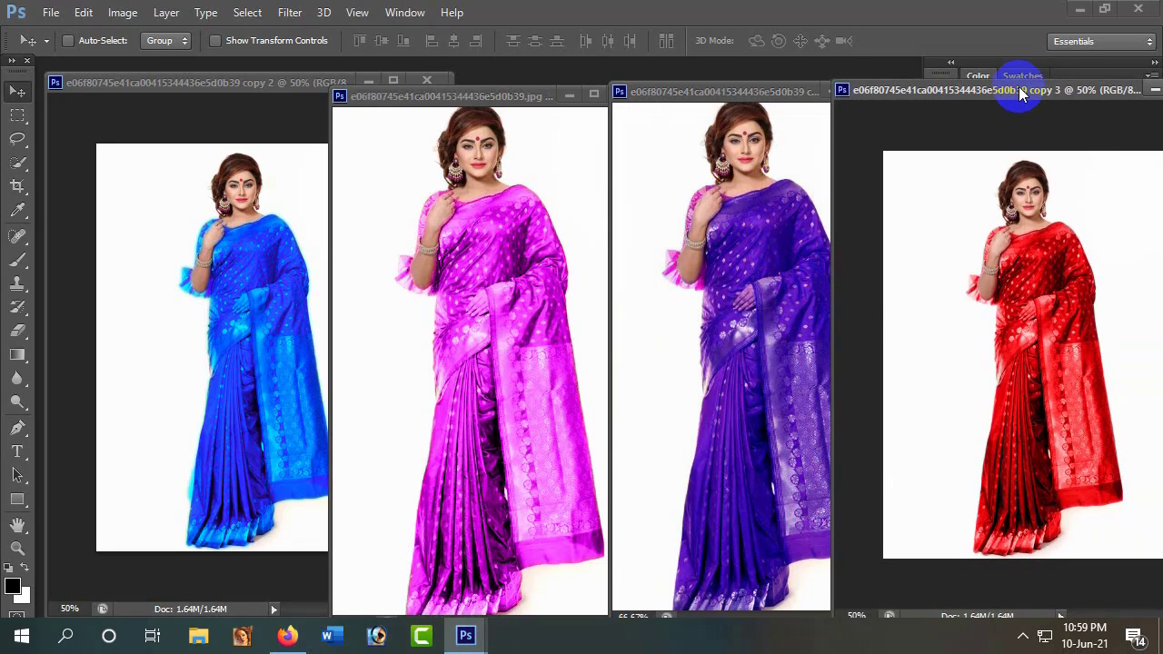
key("ctrl+plus")
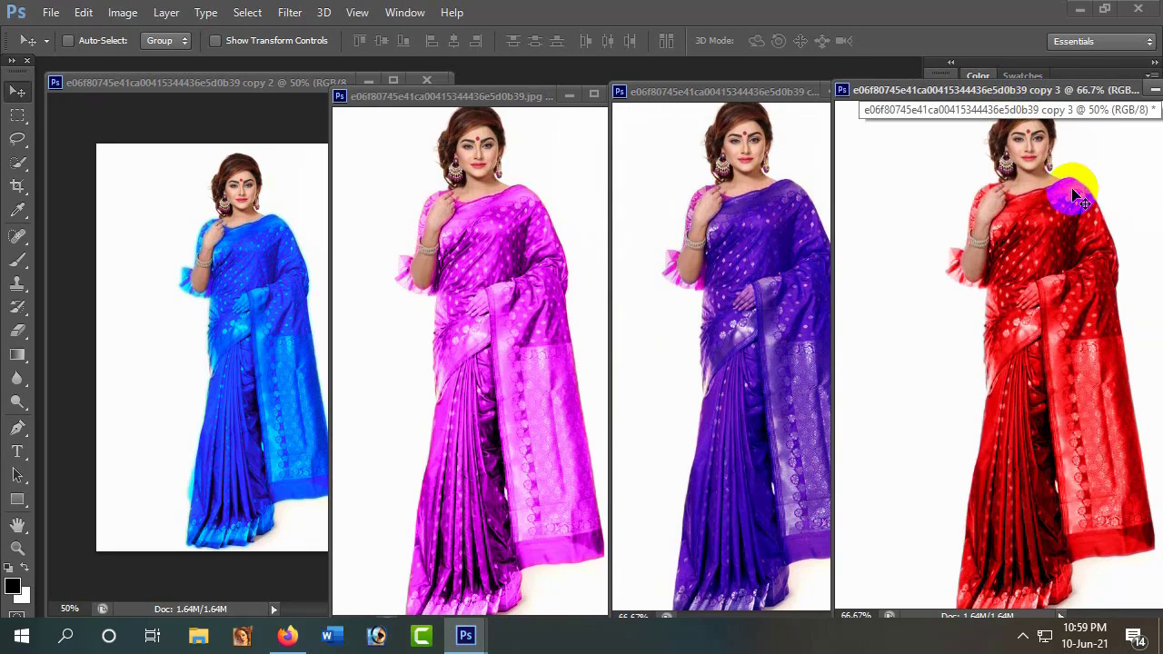
left_click_drag(1078, 195, 1057, 206)
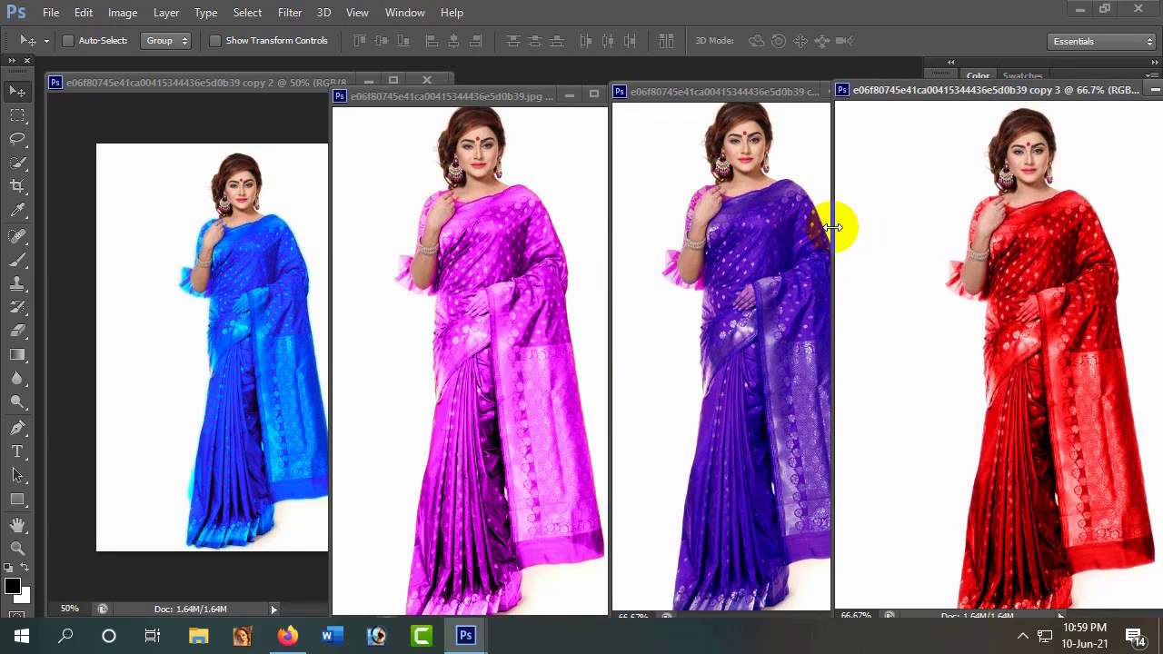
left_click_drag(833, 227, 961, 234)
mouse_move(966, 94)
left_mouse_down()
mouse_move(935, 101)
mouse_move(944, 90)
left_mouse_up()
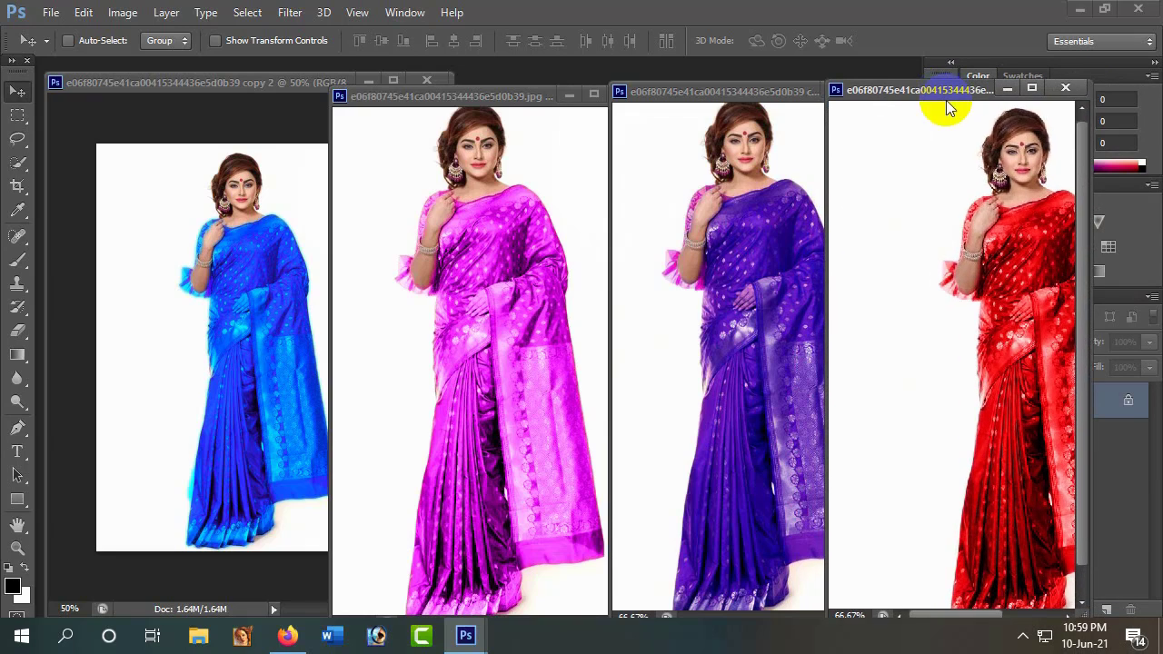
- Zoom the blue image to 66.7%, narrow its window and pan the saree into view
left_click(290, 357)
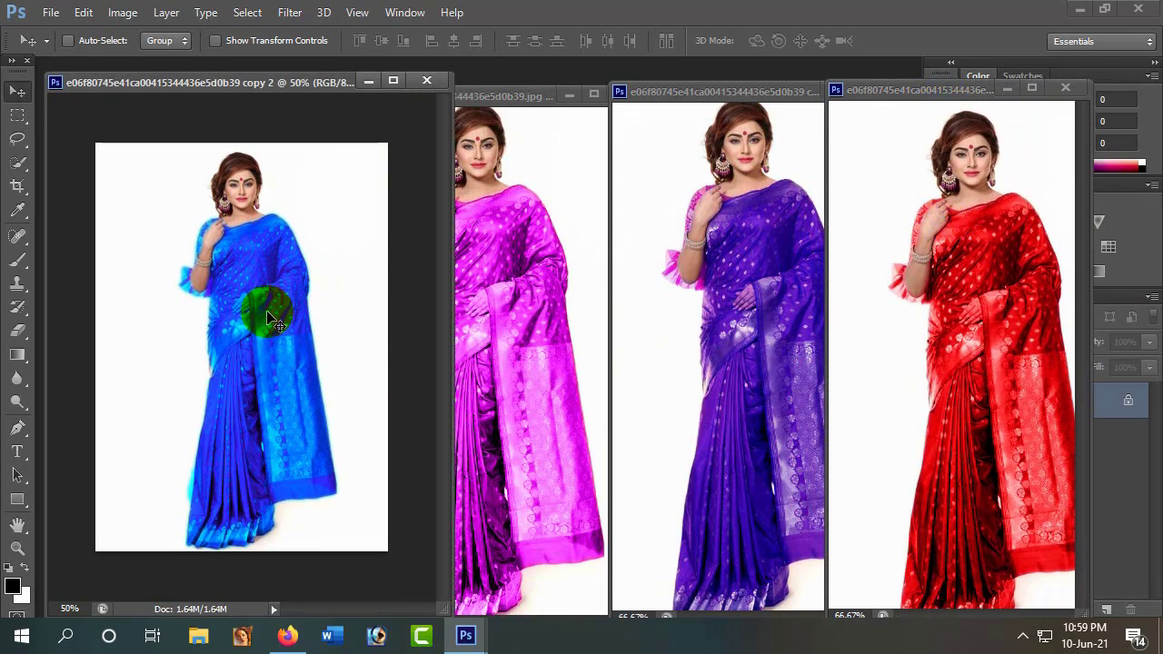
key("ctrl+plus")
left_click_drag(312, 317, 312, 332)
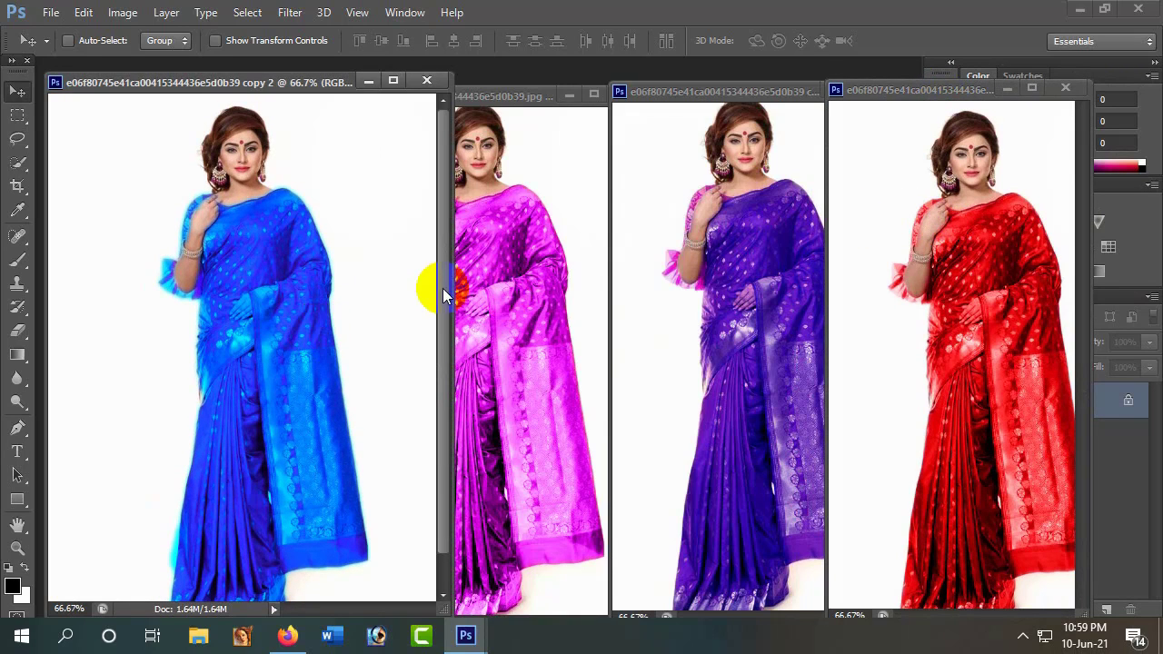
left_click_drag(441, 287, 340, 282)
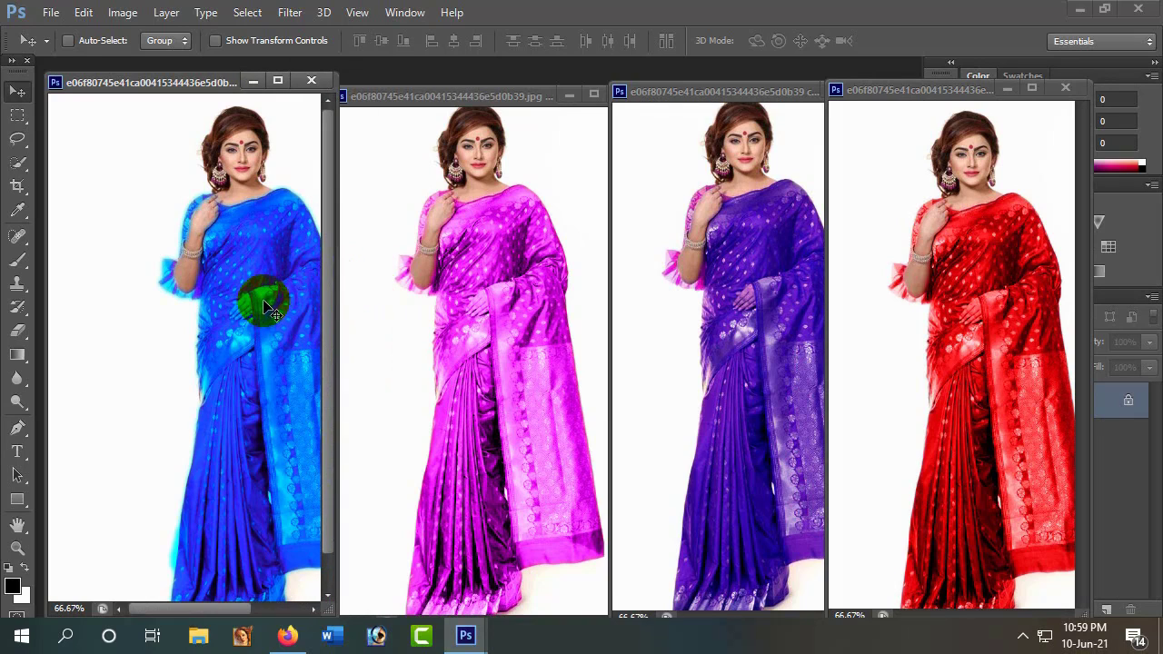
left_click_drag(253, 285, 206, 292)
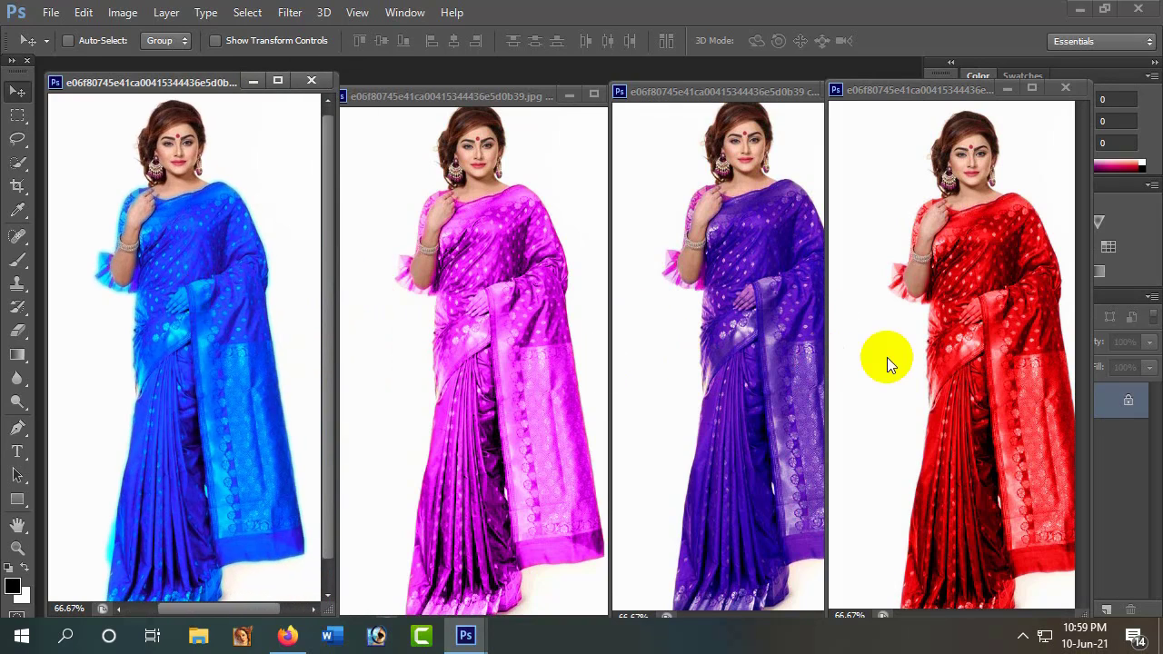
- Shift the red window right and rearrange the remaining windows side by side
left_click(926, 361)
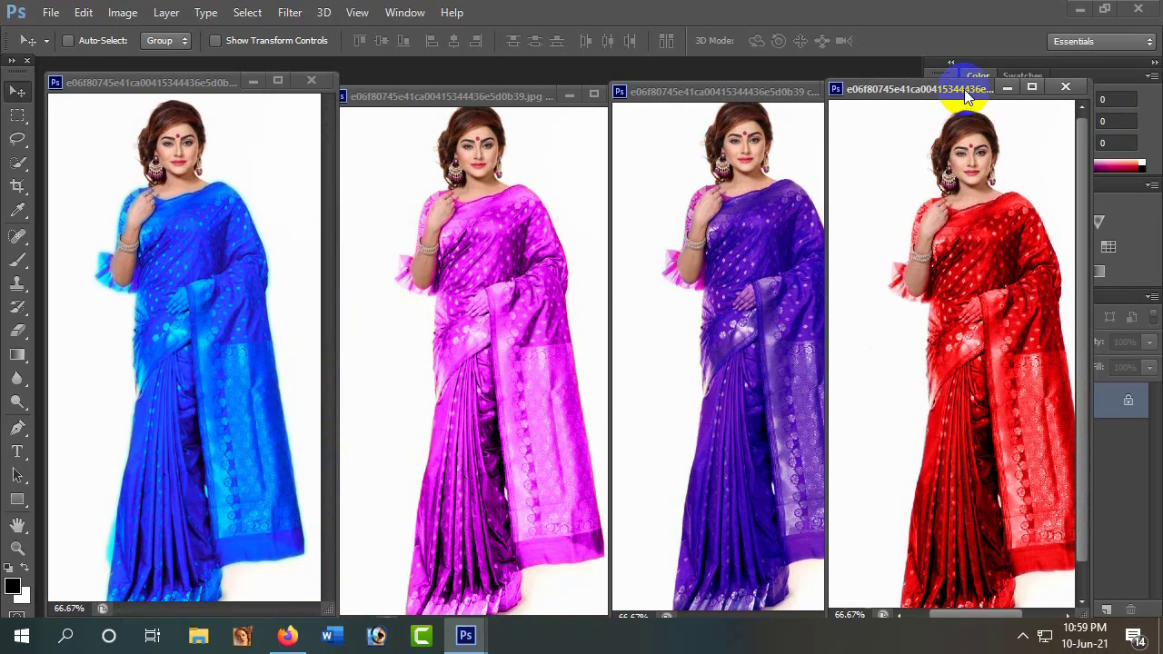
left_click_drag(964, 89, 1003, 86)
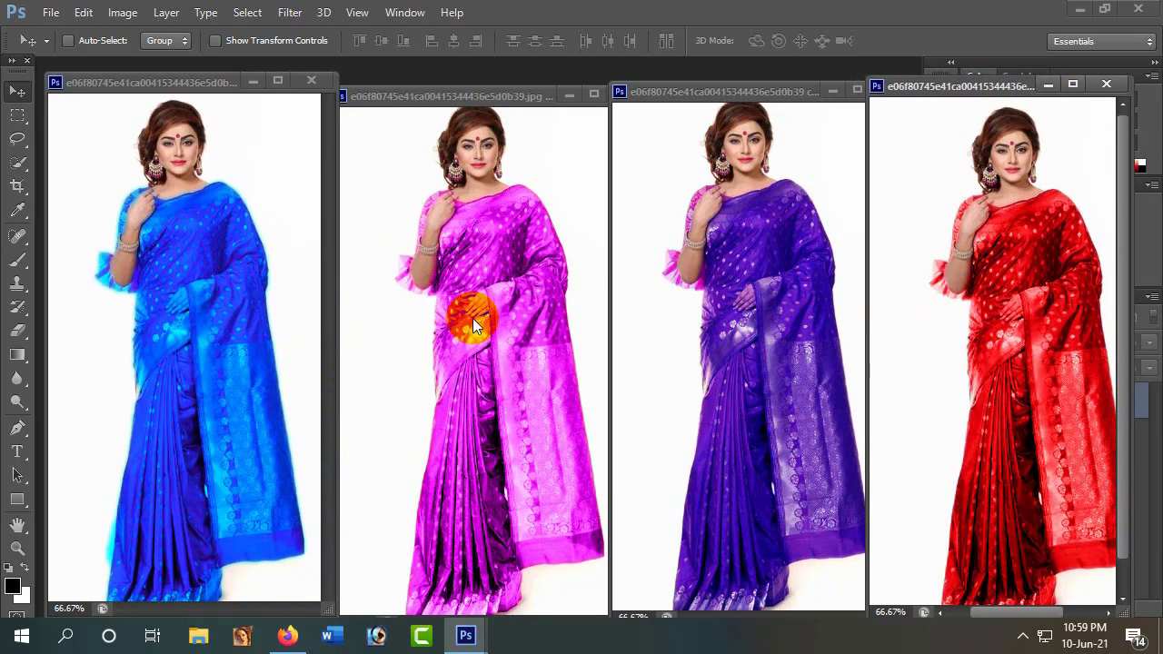
left_click_drag(182, 314, 1017, 286)
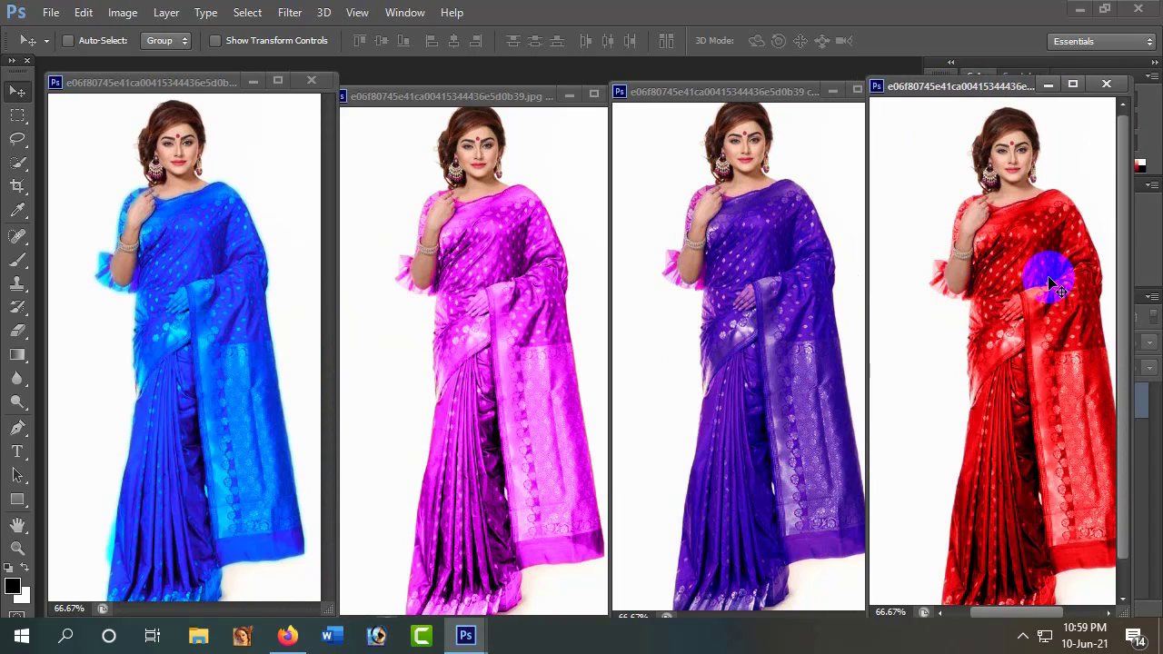
left_click(532, 289)
left_click_drag(531, 289, 655, 274)
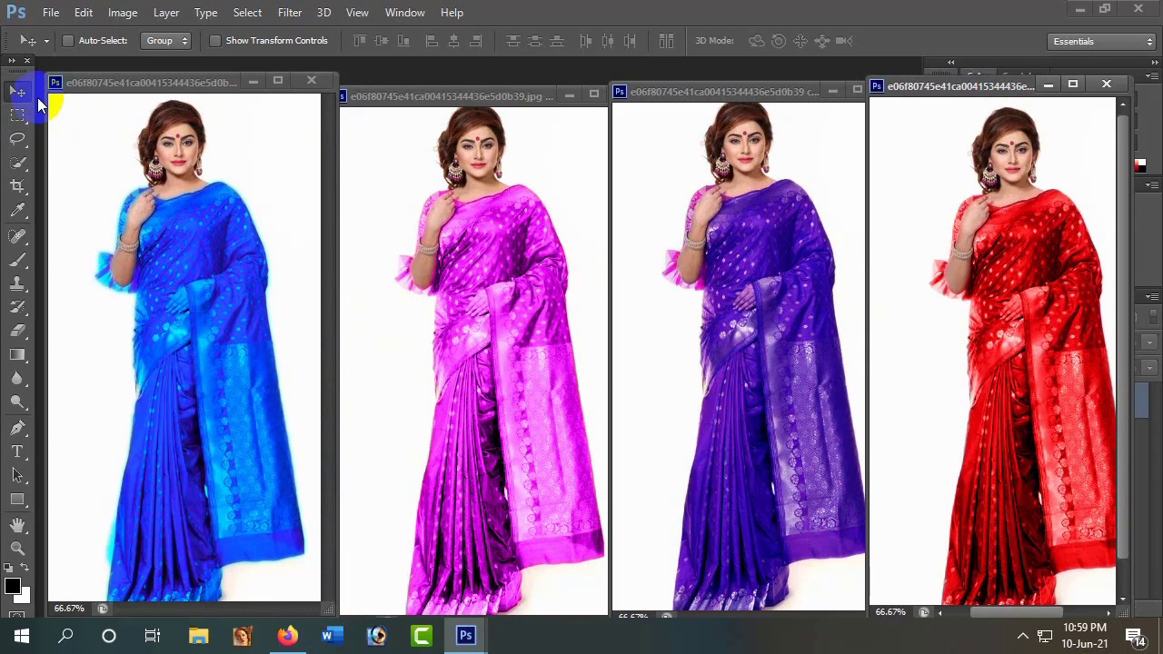
left_click(471, 244)
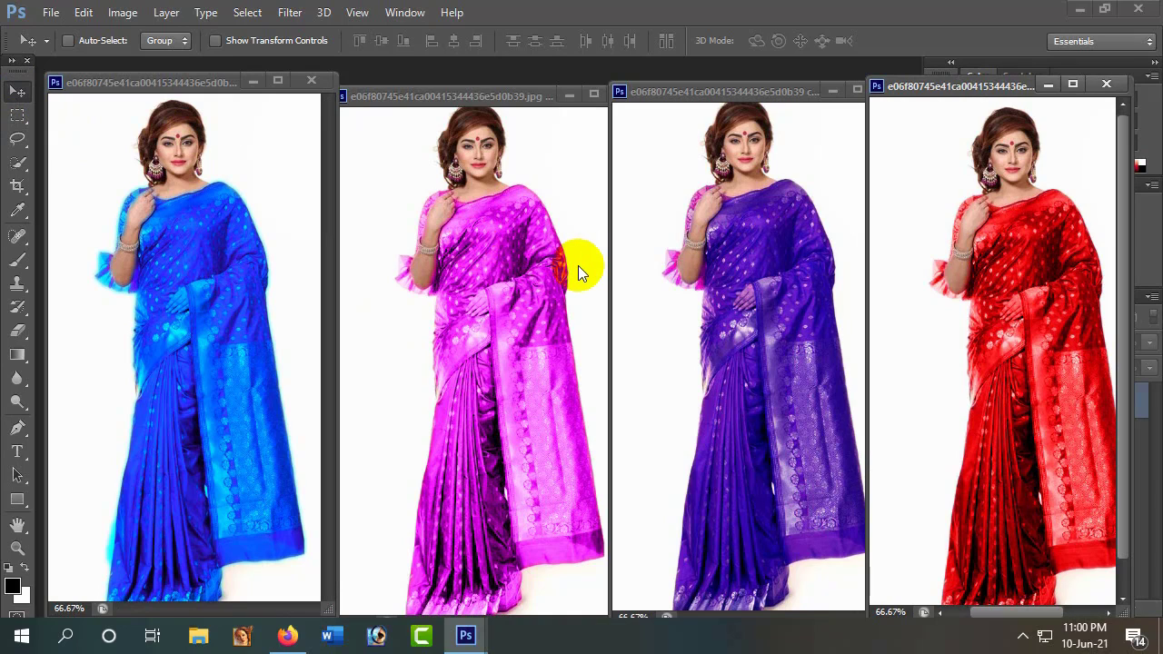
- Duplicate the magenta image as copy 4, float it, and close the original without saving
right_click(518, 93)
left_click(561, 114)
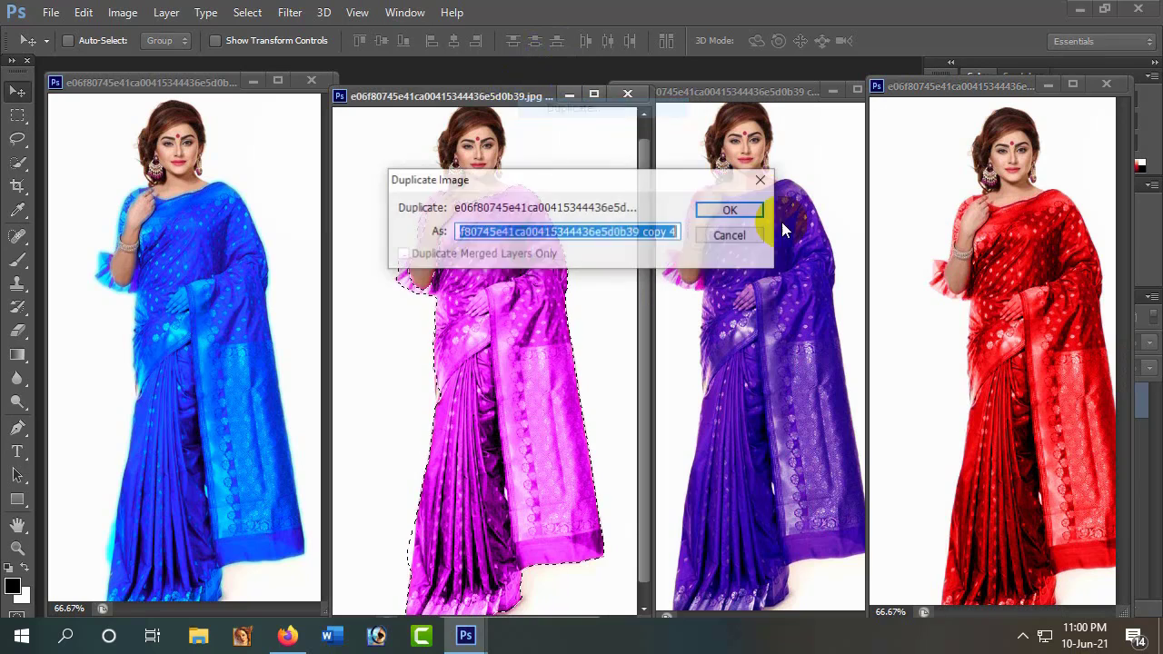
left_click(734, 211)
left_click_drag(522, 121, 680, 122)
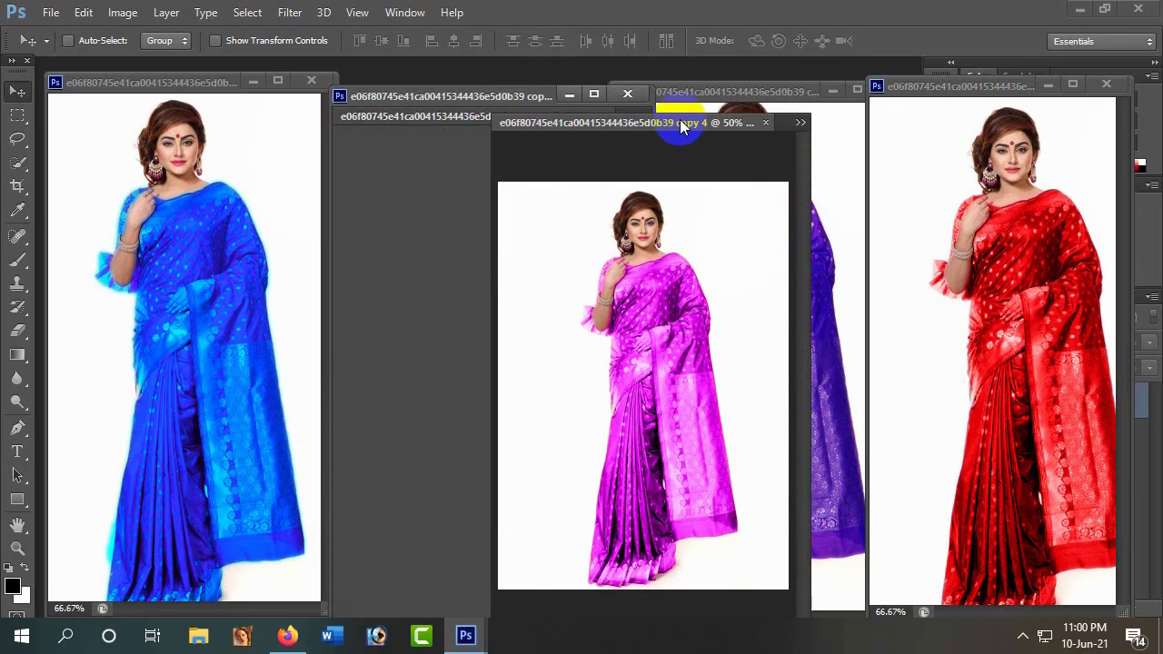
left_click(430, 172)
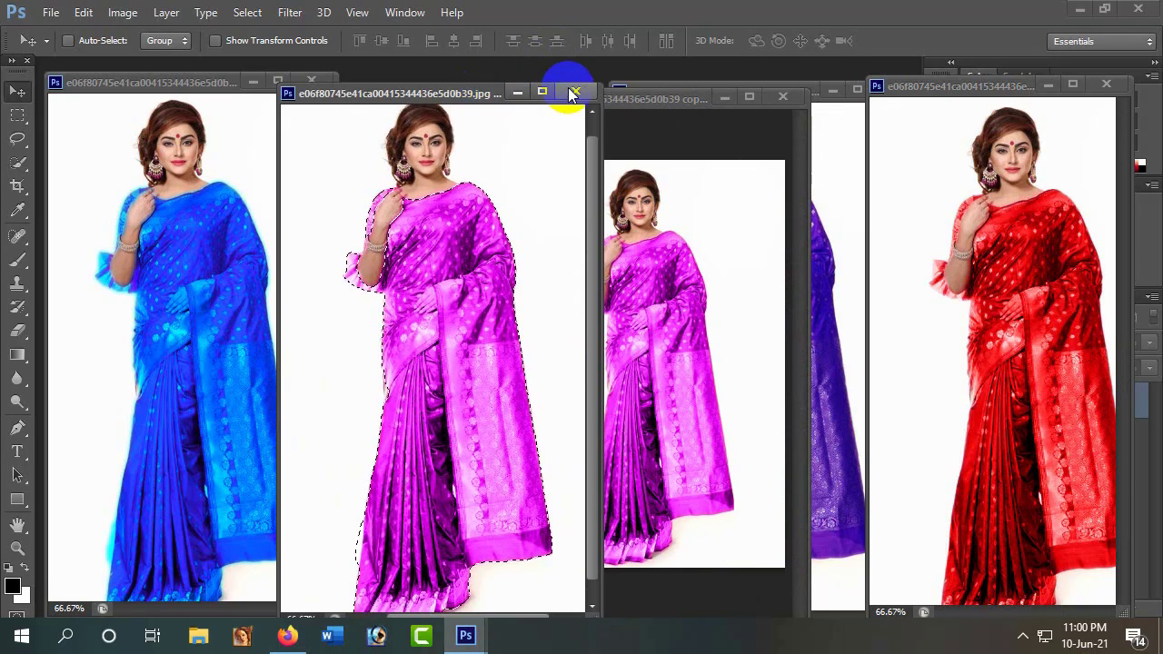
left_click(578, 93)
left_click(585, 276)
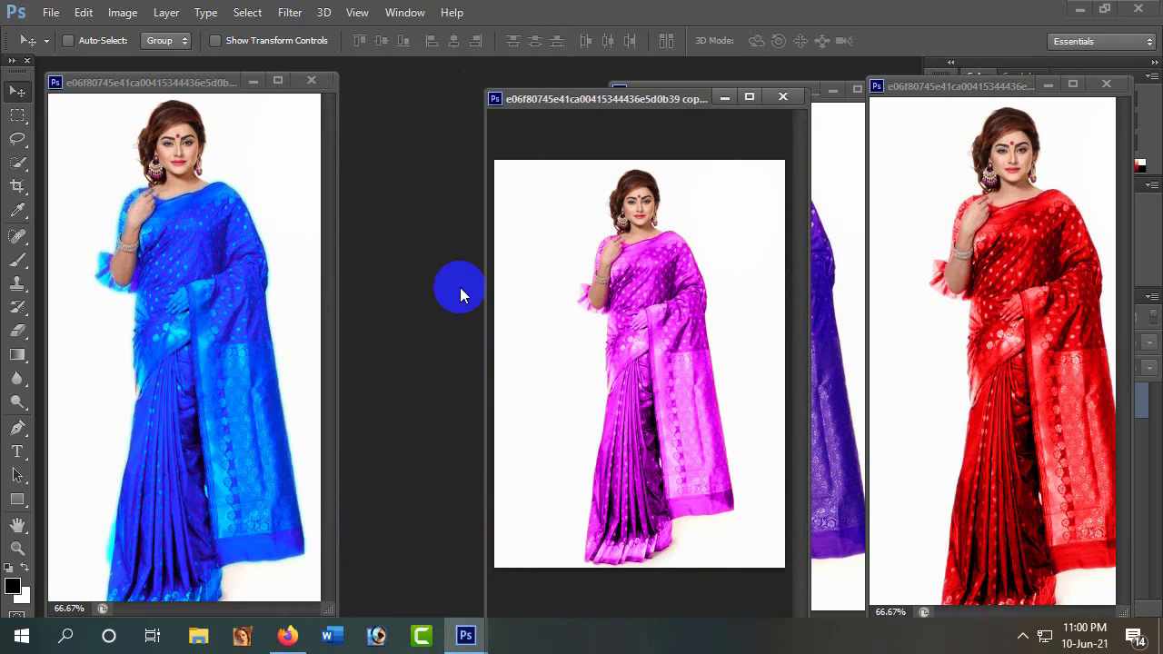
- Reopen the original purple saree photo, float it, and move the magenta copy lower right
key("ctrl+o")
left_click_drag(671, 127, 687, 442)
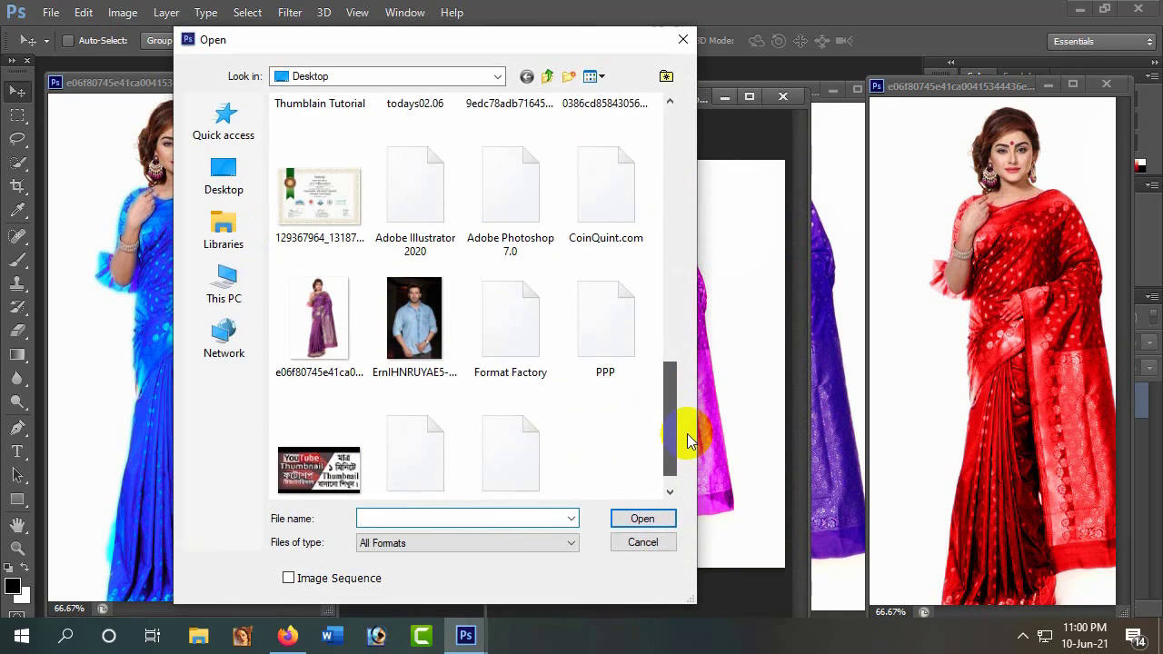
left_click(348, 311)
left_click(642, 519)
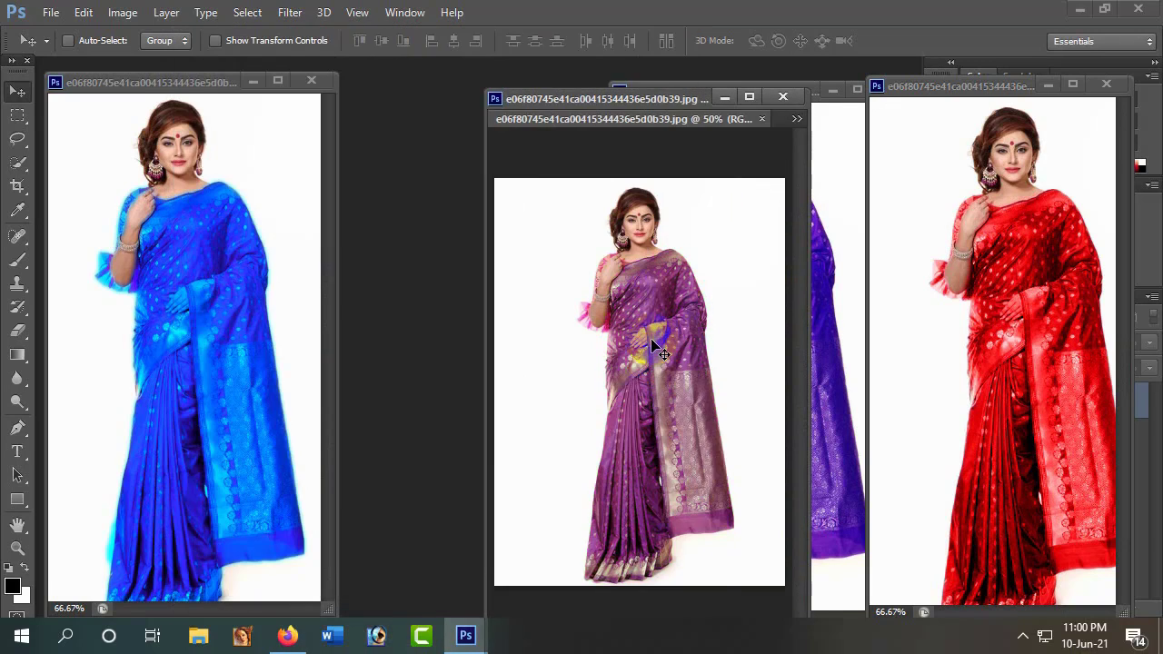
mouse_move(662, 99)
left_mouse_down()
mouse_move(490, 141)
mouse_move(464, 88)
left_mouse_up()
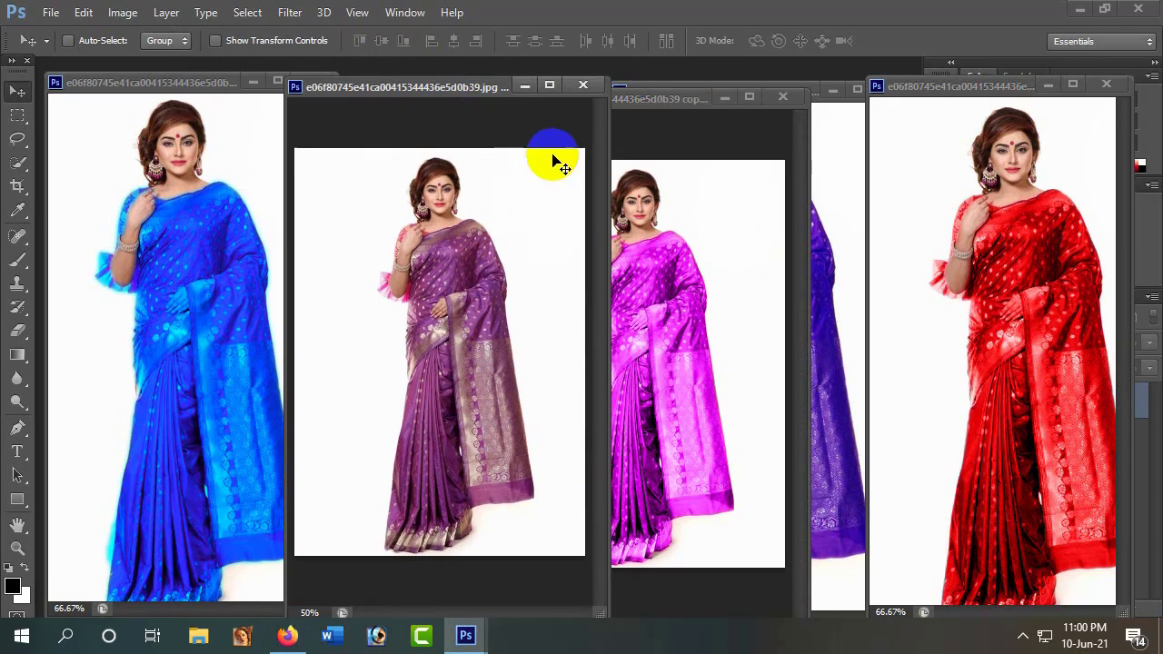
left_click(688, 220)
left_click_drag(686, 98, 950, 149)
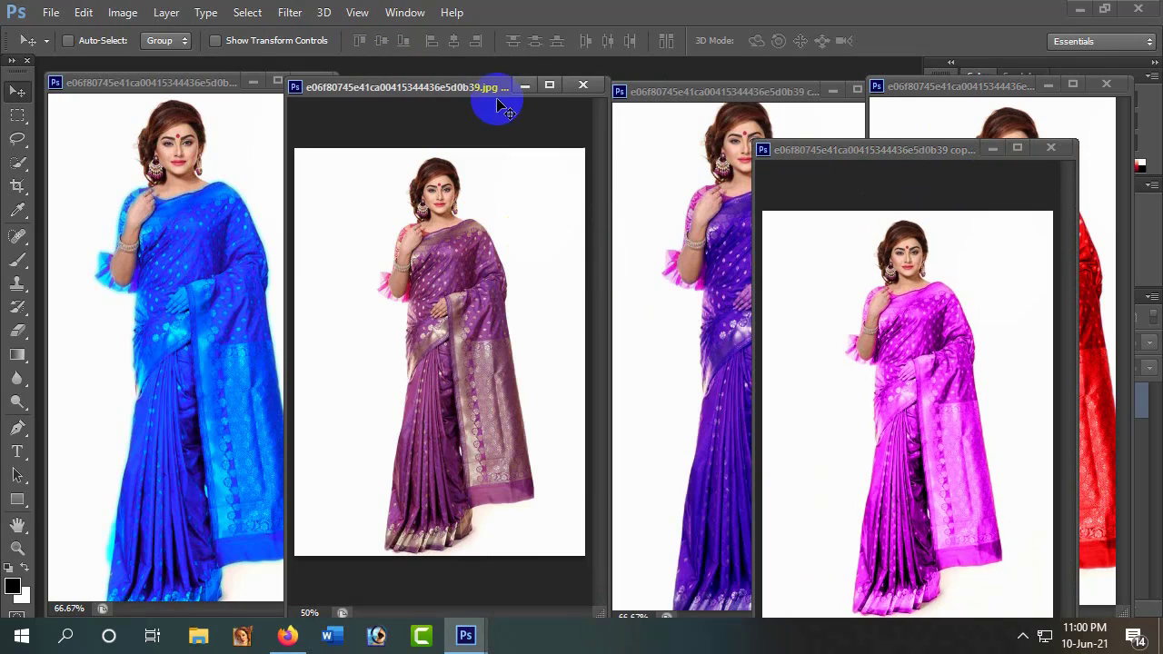
- Zoom the purple saree to 66.67% and place the narrowed violet window beside it
left_click_drag(493, 87, 451, 72)
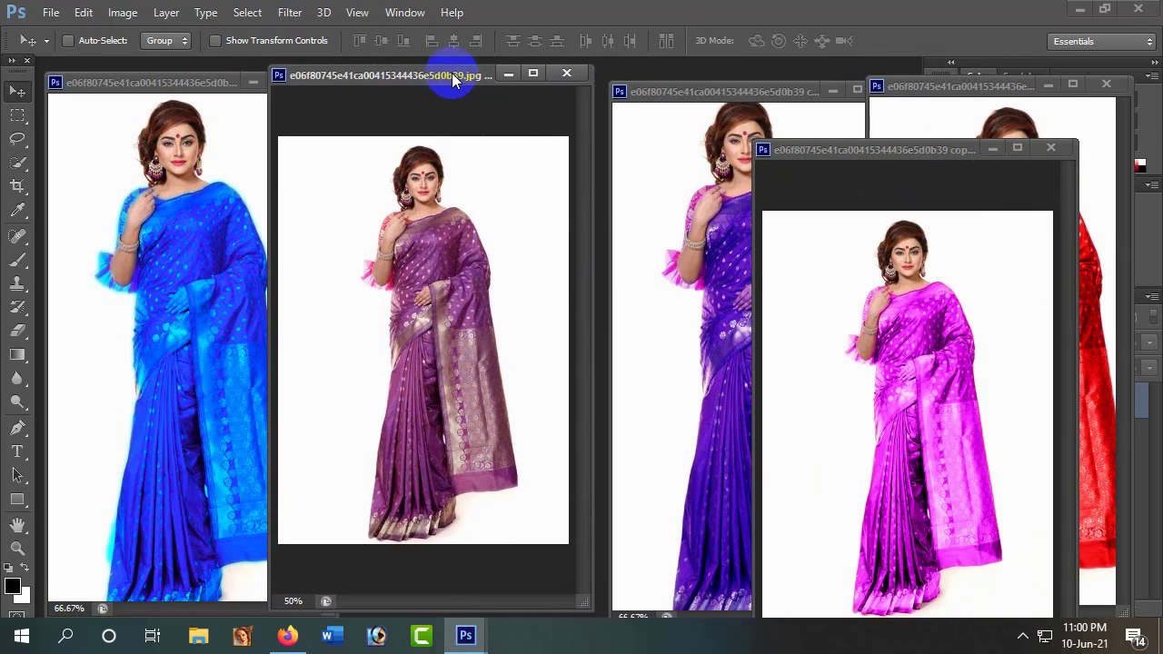
left_click_drag(592, 242, 358, 245)
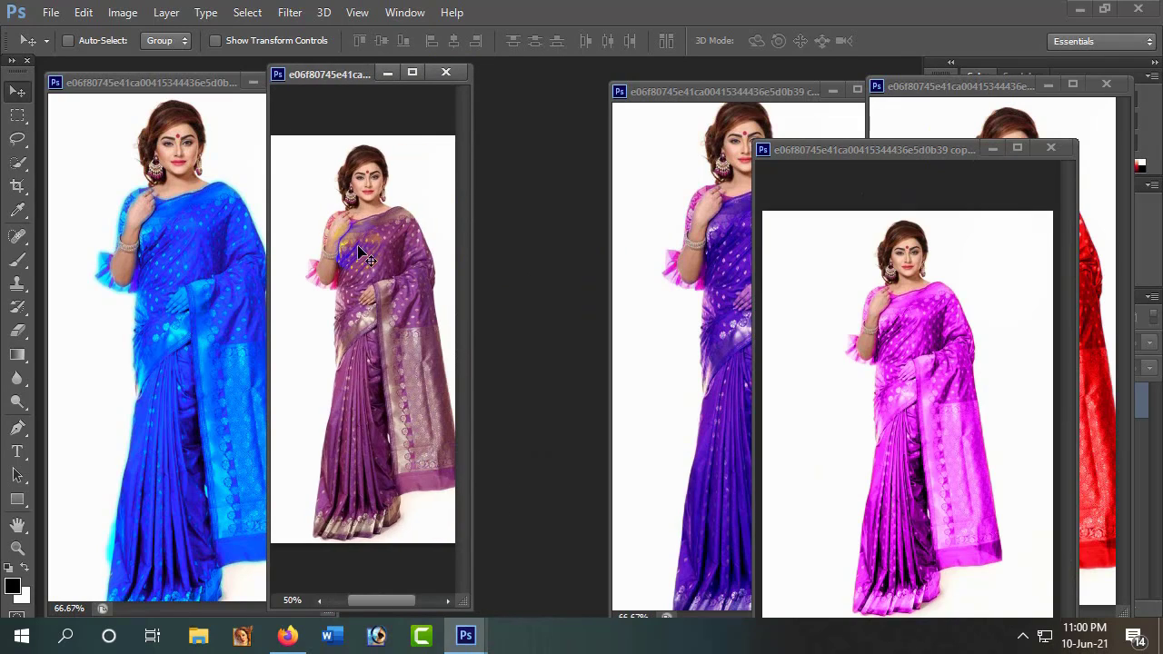
key("ctrl+plus")
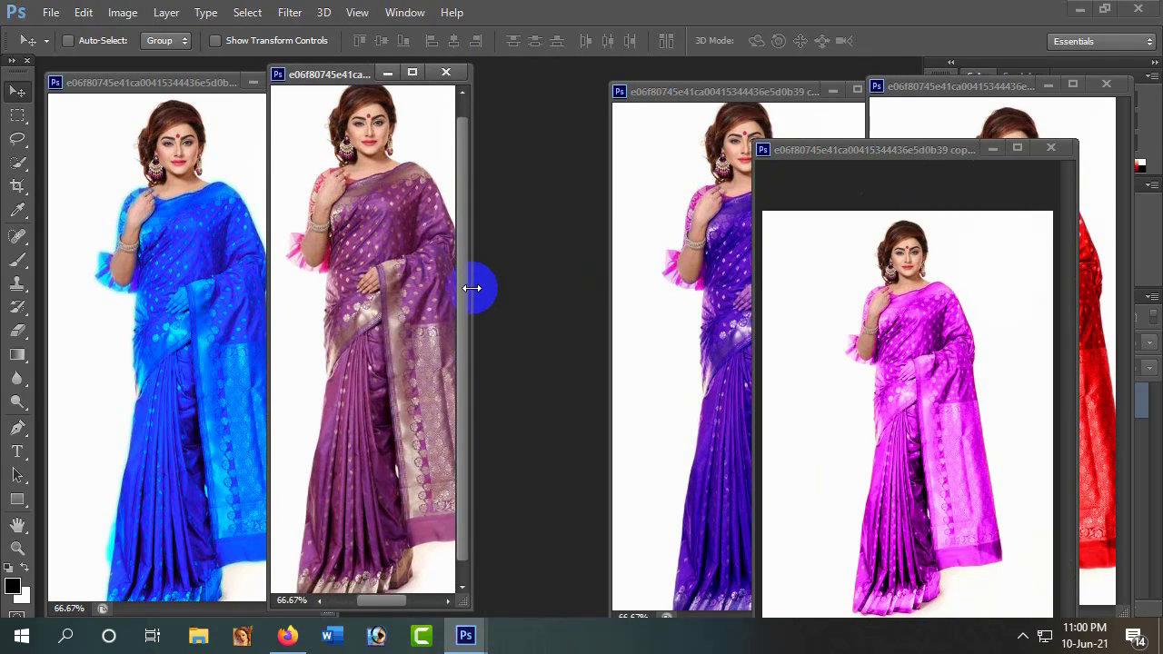
left_click_drag(472, 288, 528, 291)
left_click(650, 254)
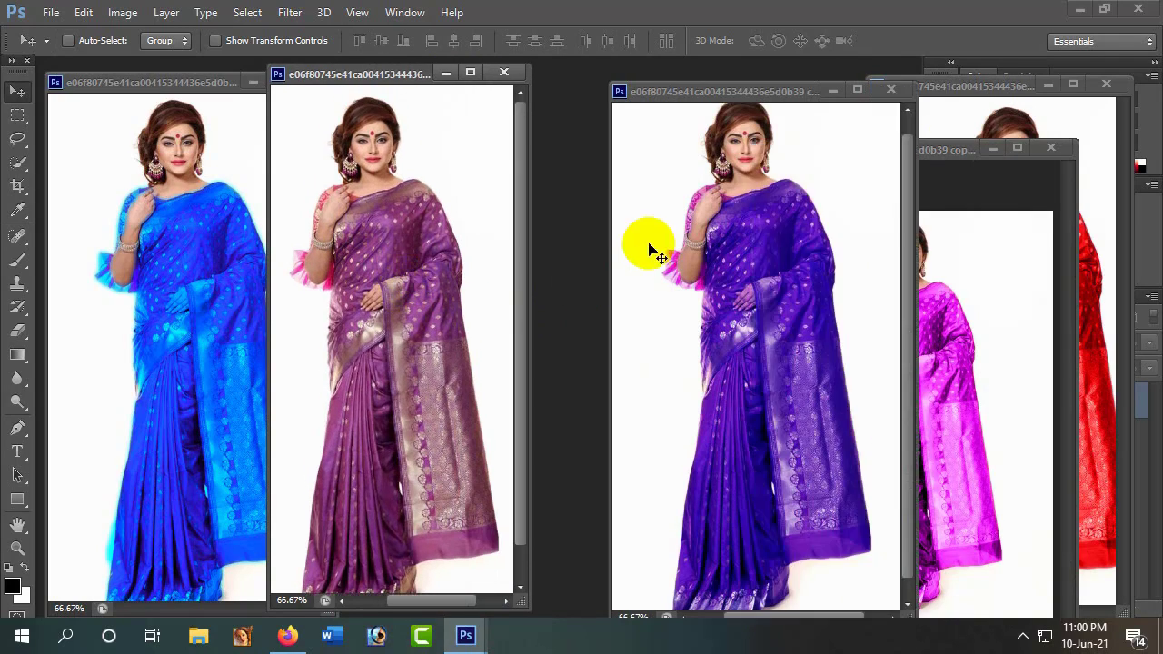
left_click_drag(758, 91, 626, 78)
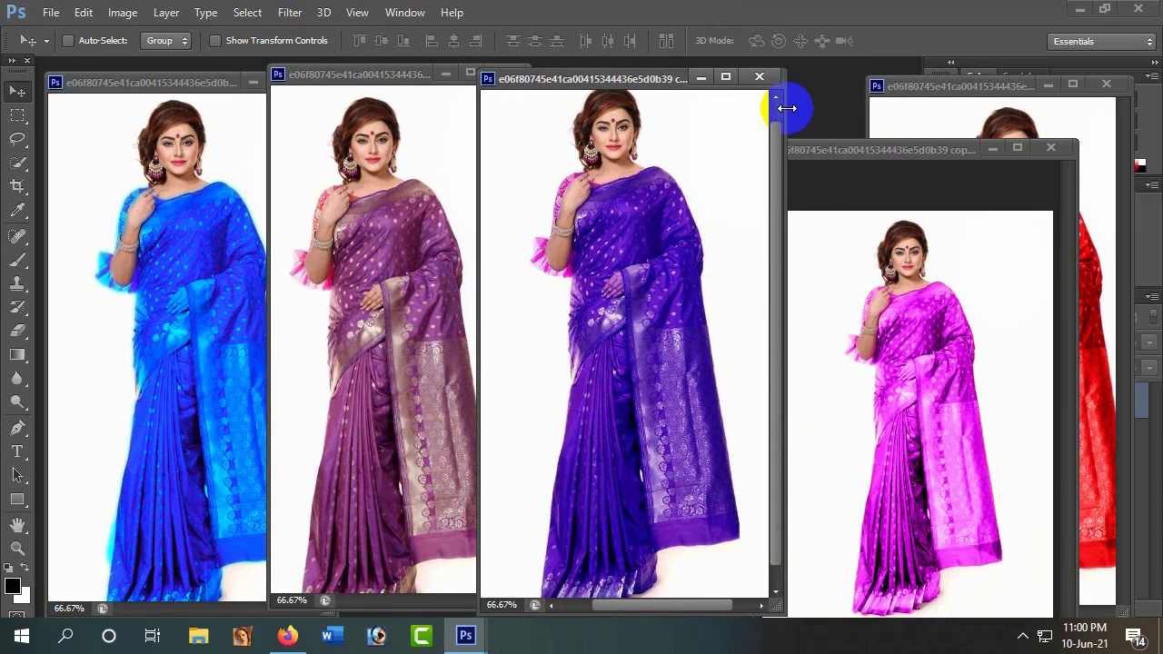
left_click_drag(786, 108, 717, 110)
left_click_drag(662, 194, 641, 204)
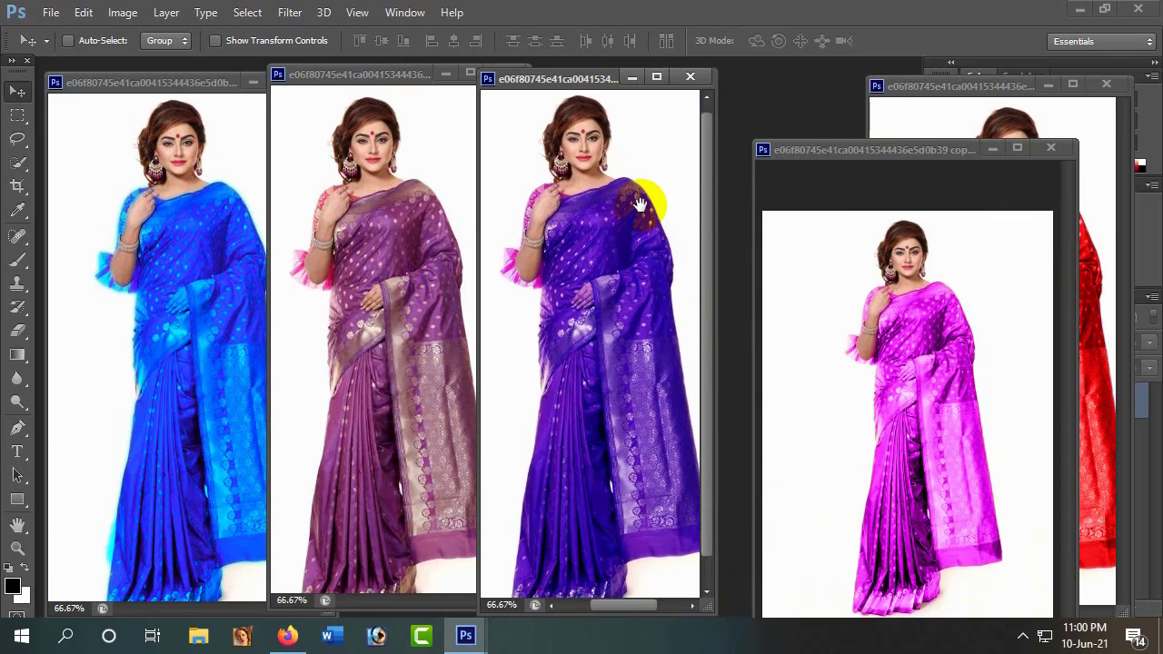
- Move the magenta window beside the violet one, zoom it to 66.67% and narrow it
left_click_drag(889, 148, 843, 87)
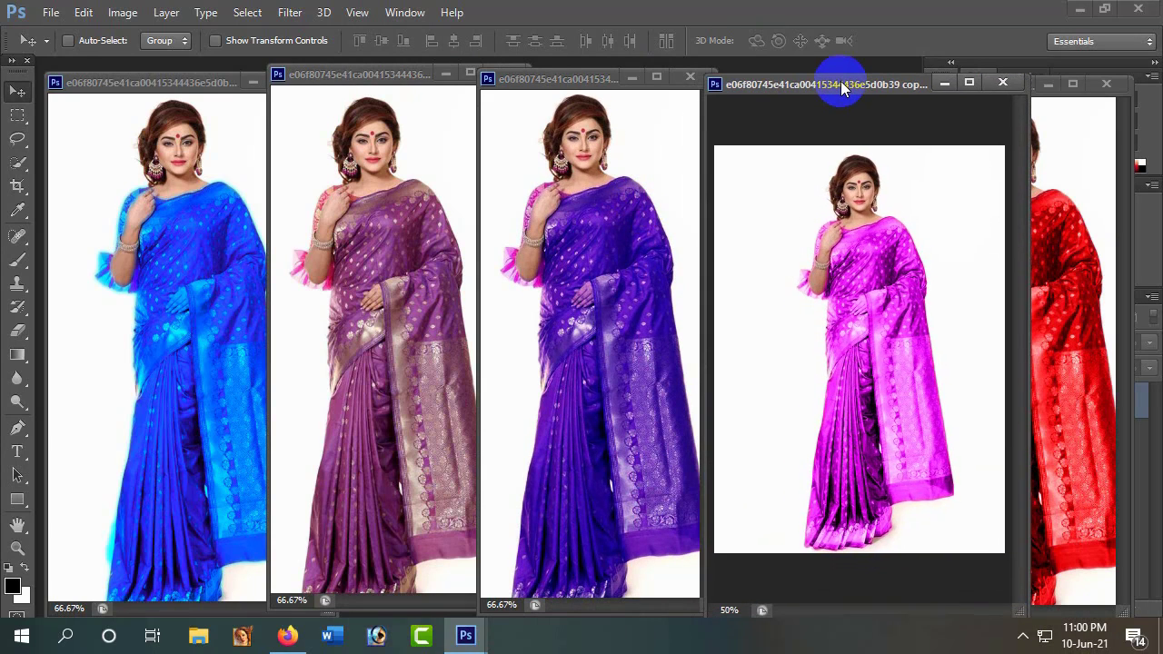
key("ctrl+plus")
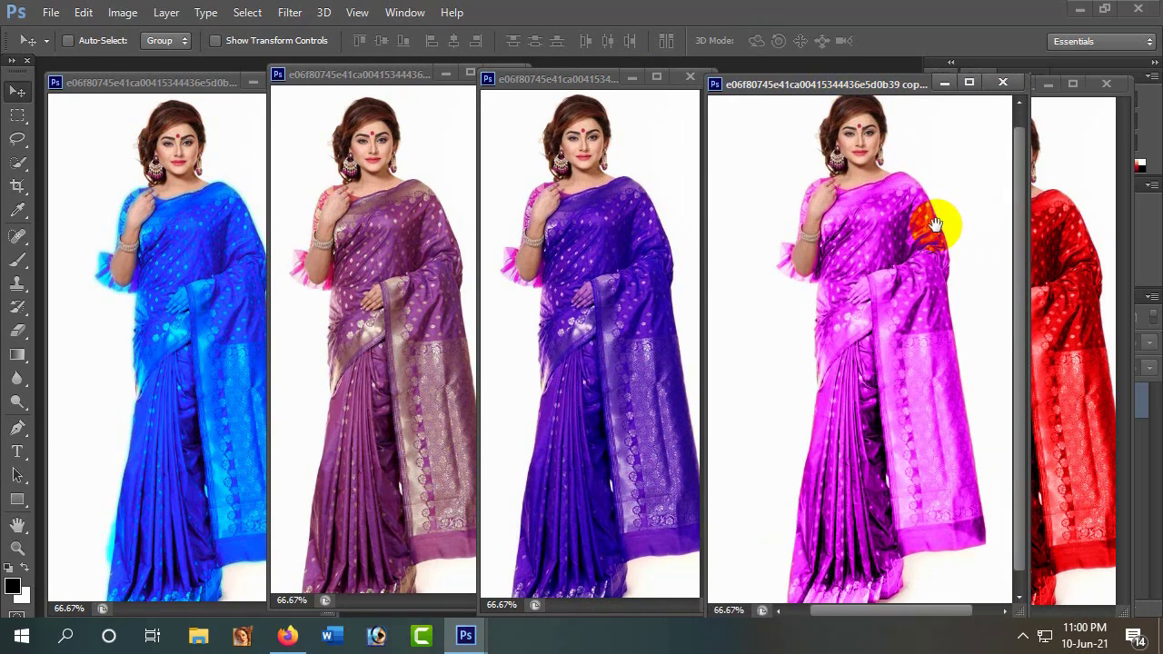
left_click_drag(940, 220, 896, 234)
left_click_drag(1029, 258, 825, 242)
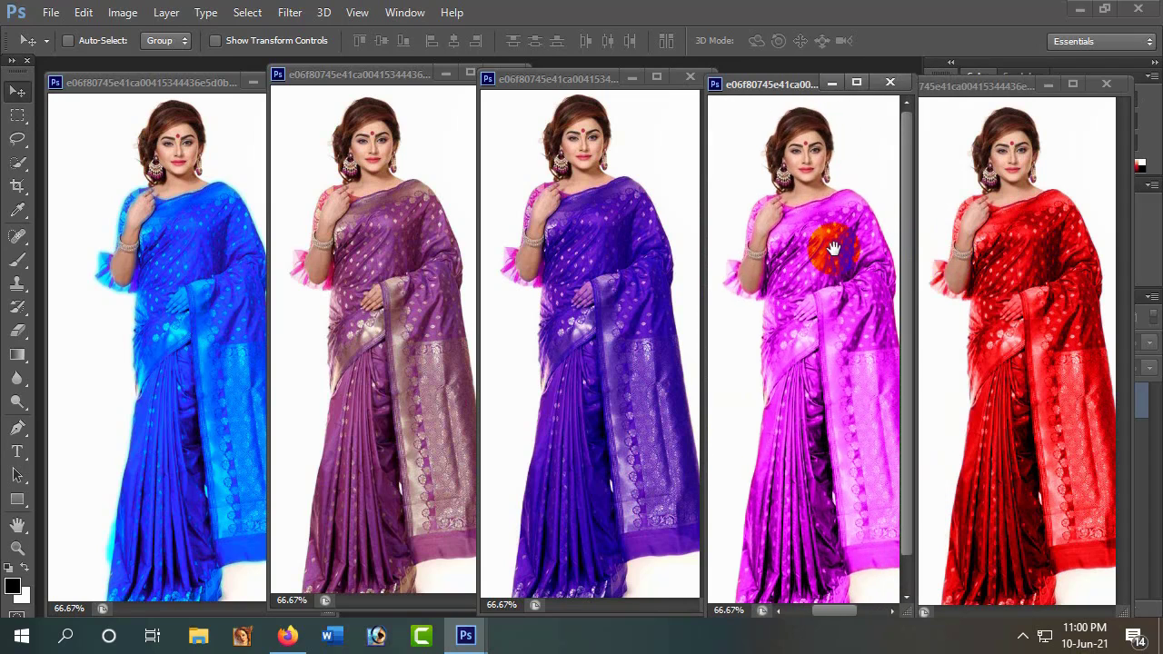
- Narrow the red window and pan the red and blue images to finish the five-image row
left_click(1002, 238)
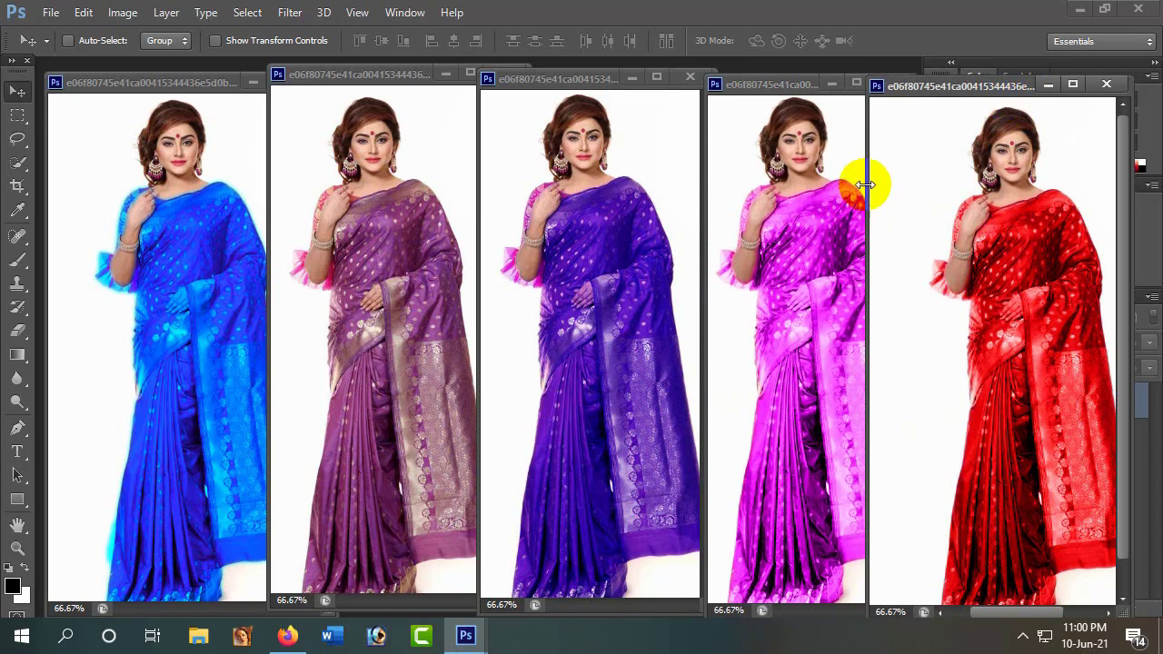
left_click_drag(865, 185, 916, 184)
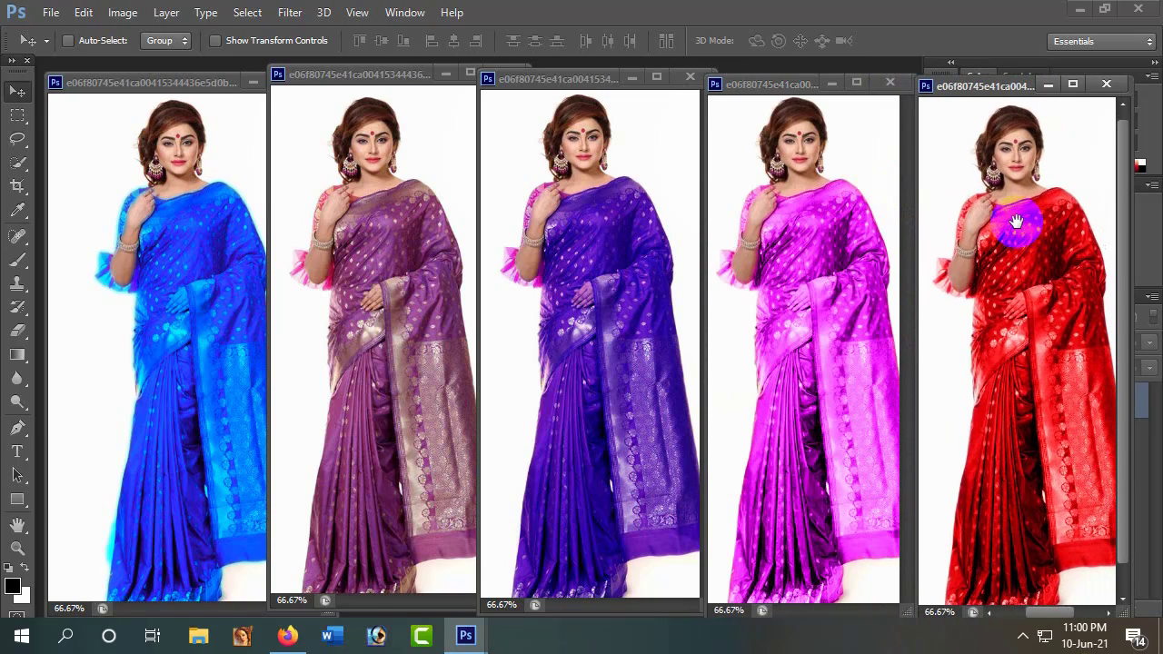
left_click_drag(1016, 221, 994, 218)
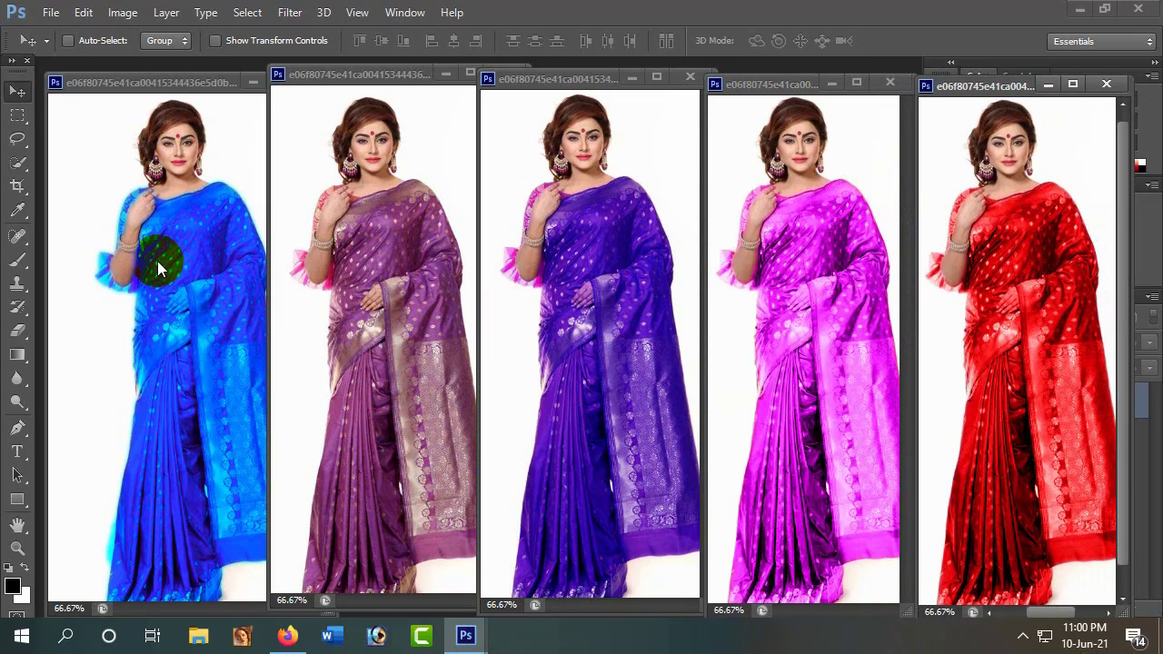
left_click_drag(157, 260, 146, 260)
left_click(389, 273)
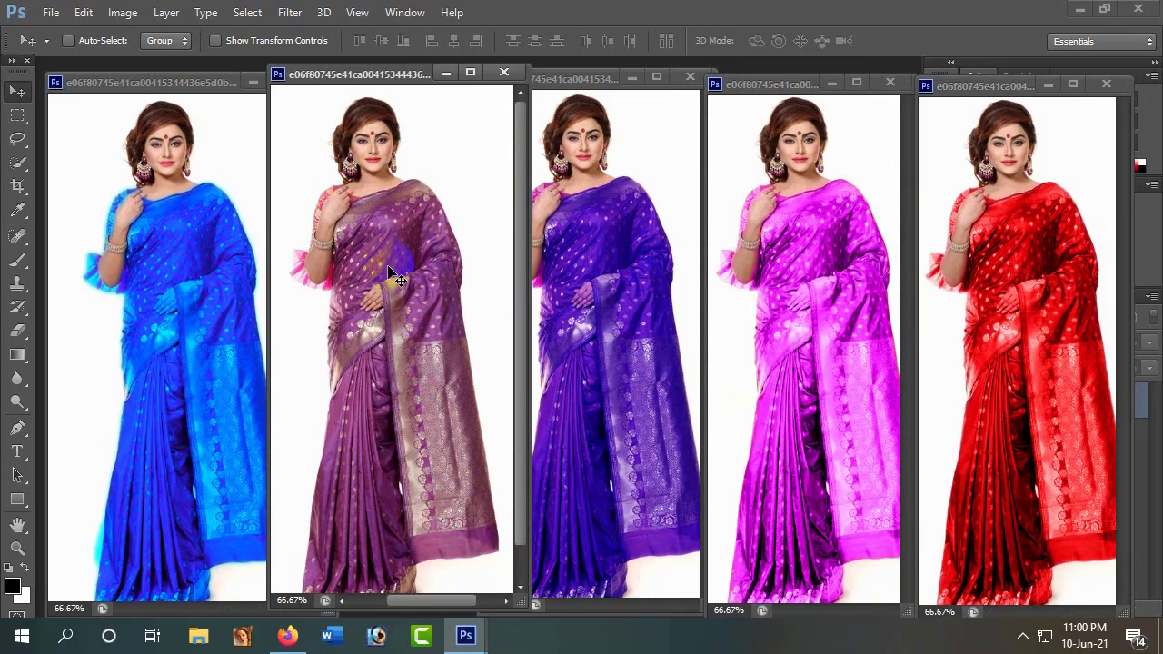
left_click(566, 321)
left_click(698, 293)
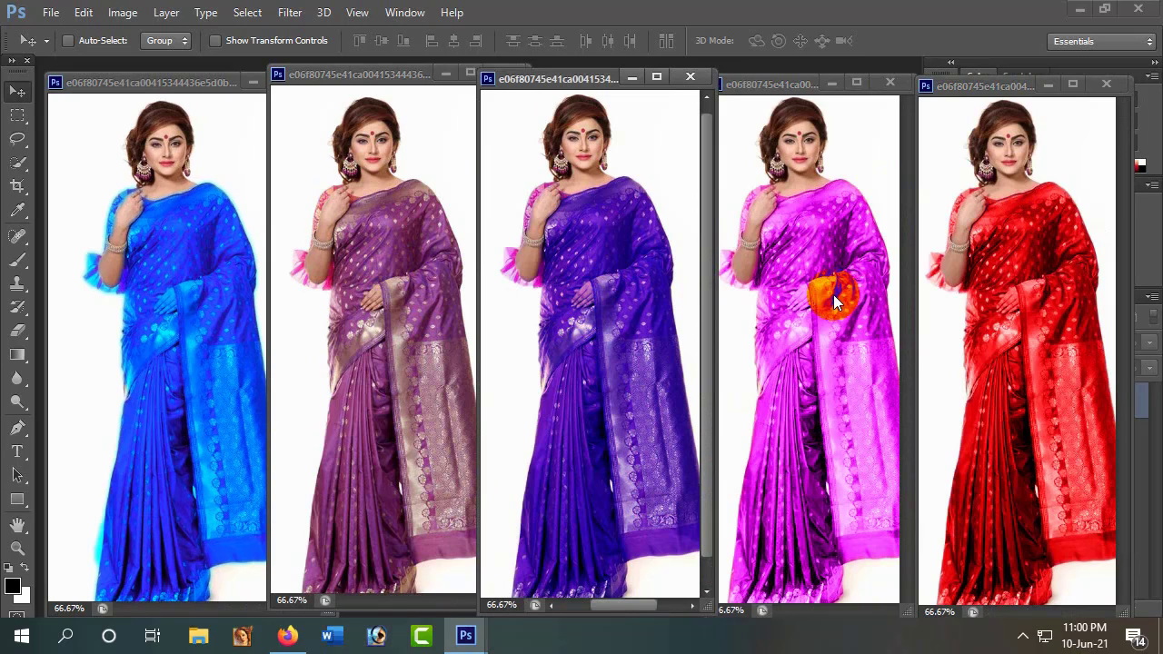
left_click(1032, 363)
left_click_drag(1036, 281, 645, 309)
left_click_drag(405, 247, 228, 281)
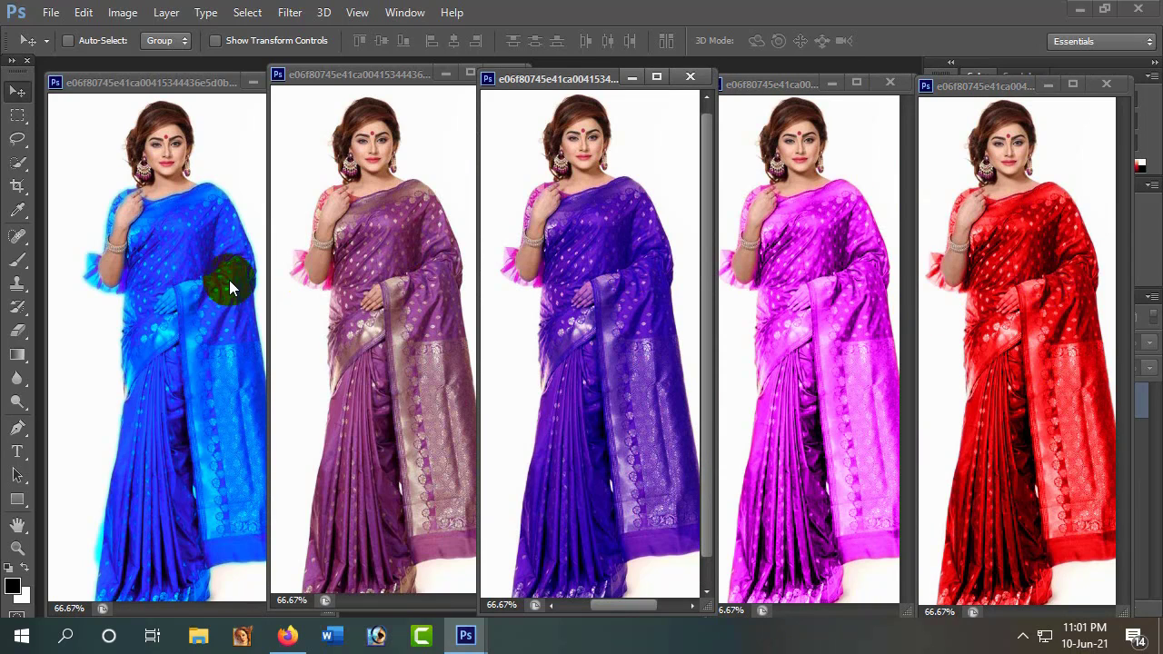